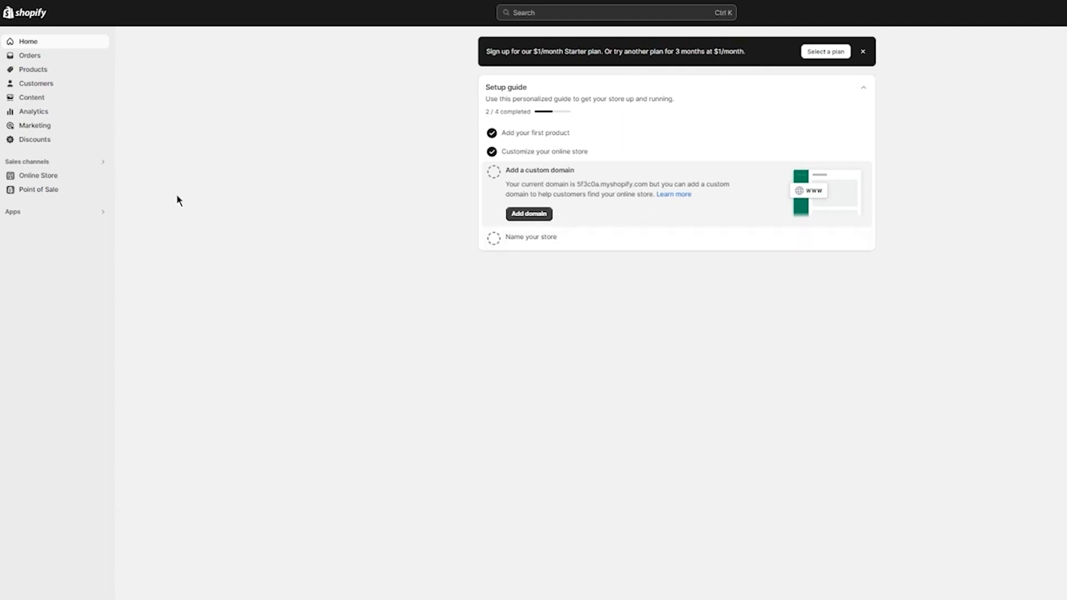
Open the online store's themes and visit the Theme Store to add a theme to the theme library
{"action": "left_click", "coordinate": [48, 175]}
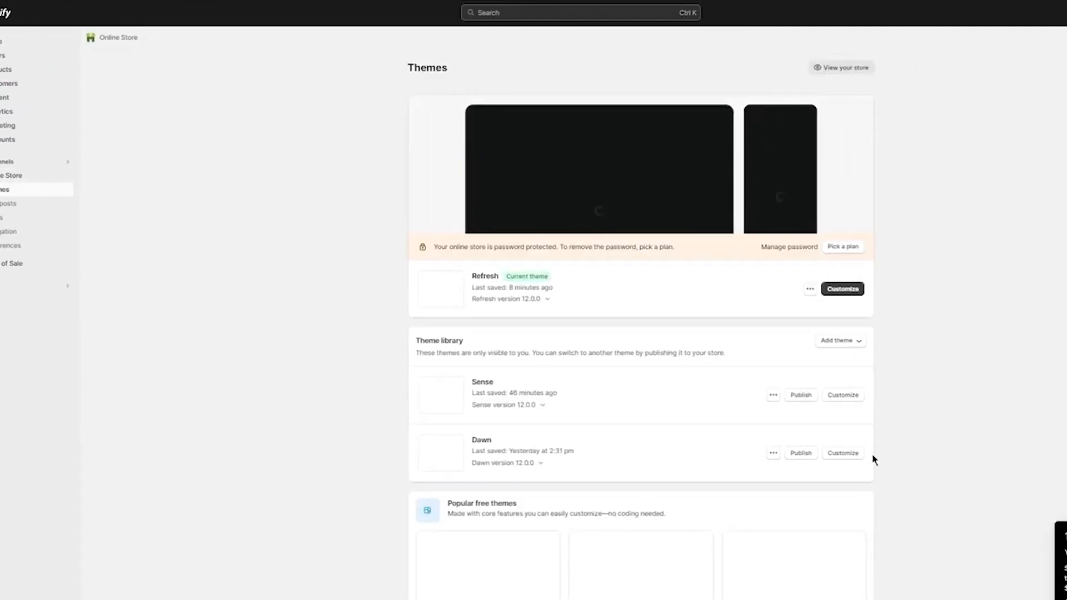
{"action": "left_click", "coordinate": [799, 341]}
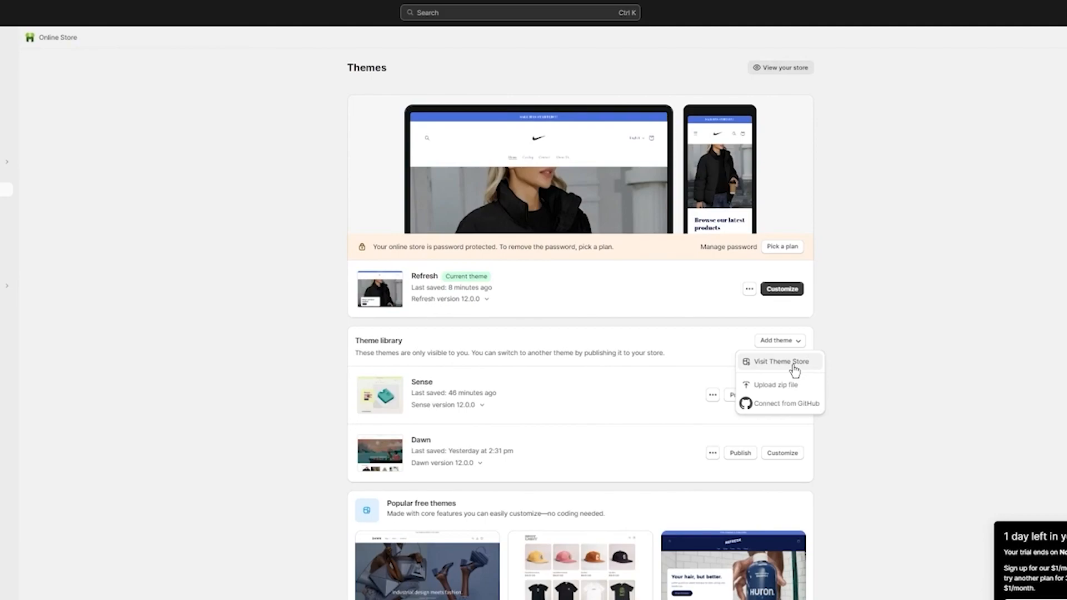
{"action": "triple_click", "coordinate": [882, 371]}
{"action": "left_click", "coordinate": [421, 441]}
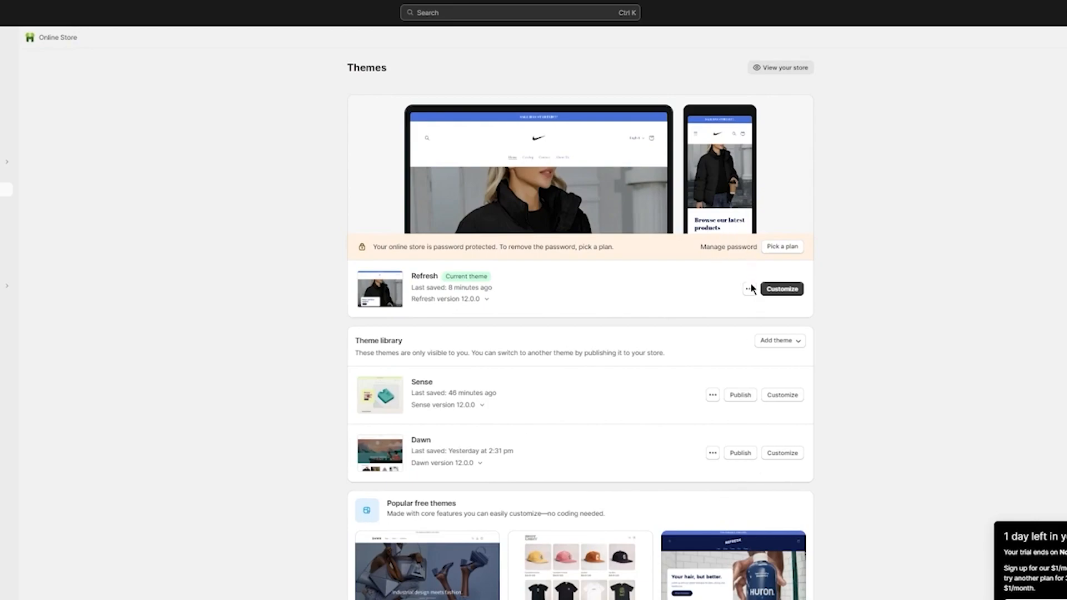
{"action": "left_click", "coordinate": [785, 341]}
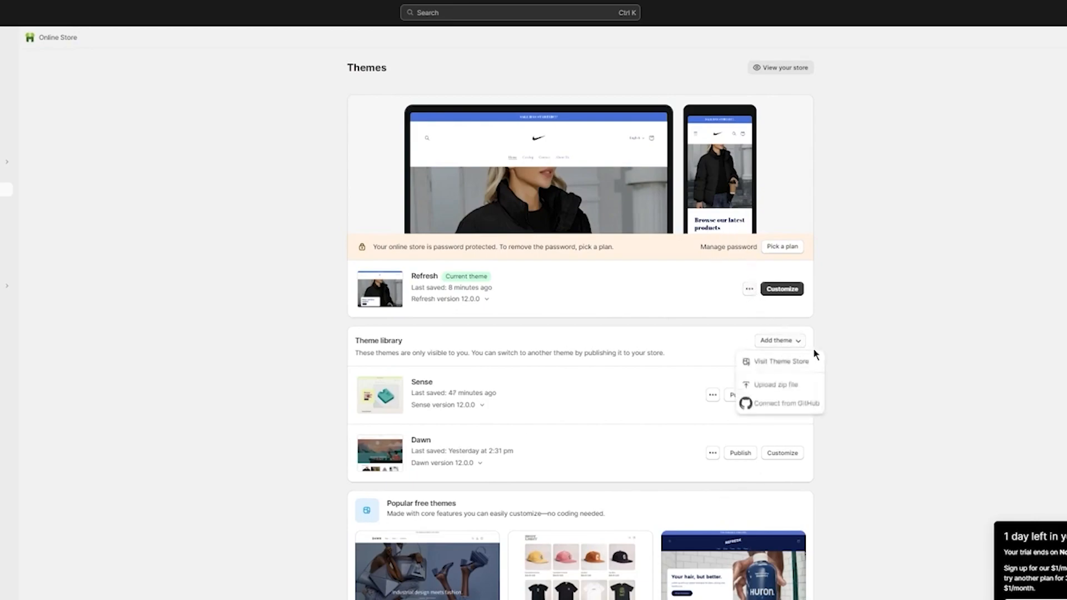
{"action": "left_click", "coordinate": [779, 362]}
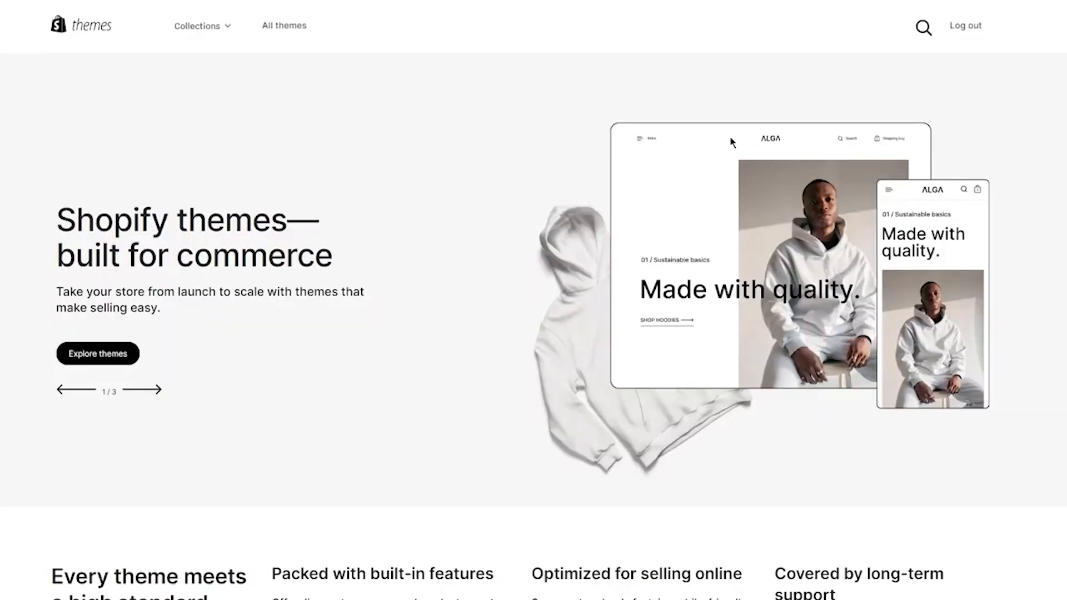
Search the Theme Store for "dawn" and add the free Dawn theme to the store
{"action": "left_click", "coordinate": [924, 27]}
{"action": "type", "text": "dawn"}
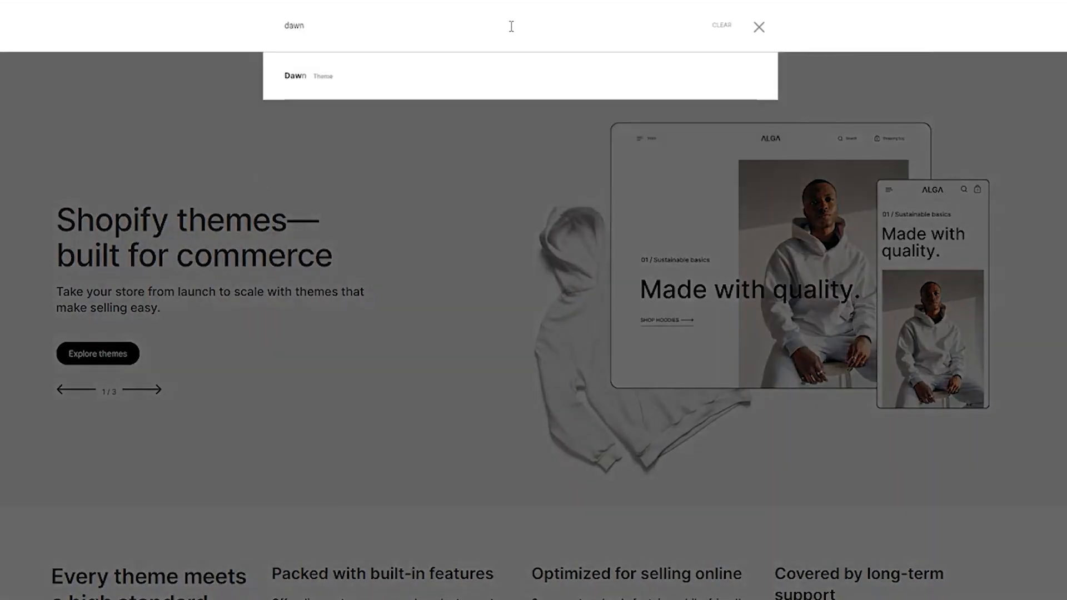
{"action": "left_click", "coordinate": [344, 85]}
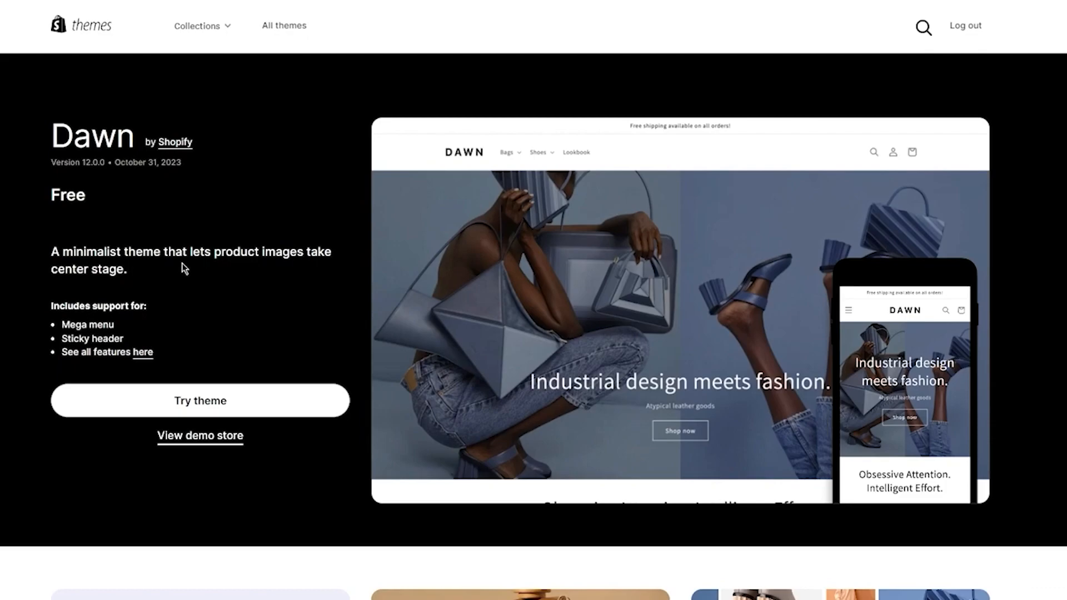
{"action": "left_click", "coordinate": [219, 414]}
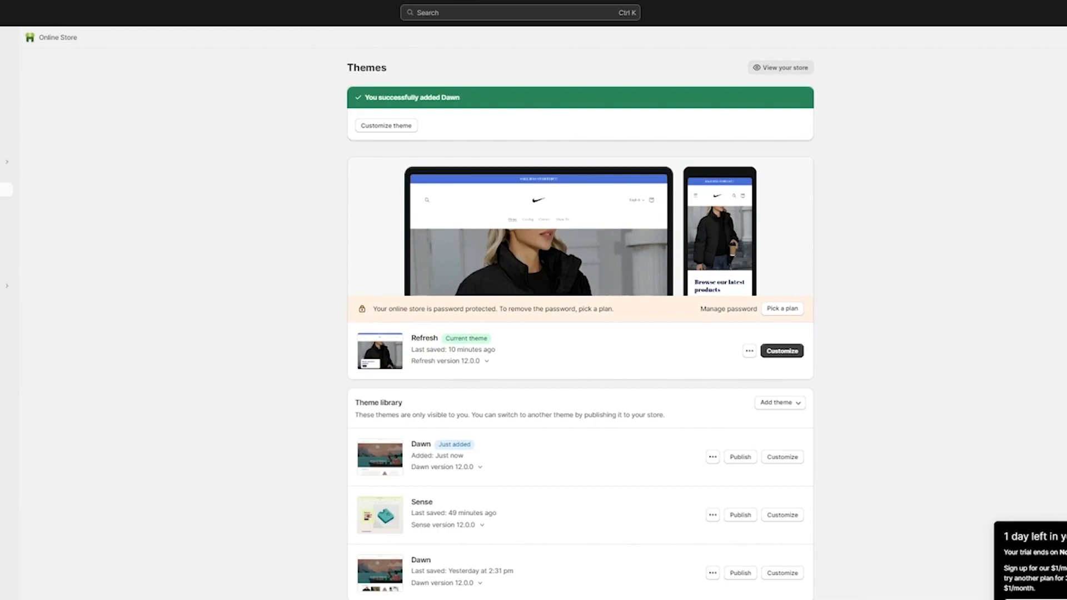
Remove the older Dawn theme, last saved yesterday, from the theme library
{"action": "left_click", "coordinate": [715, 458]}
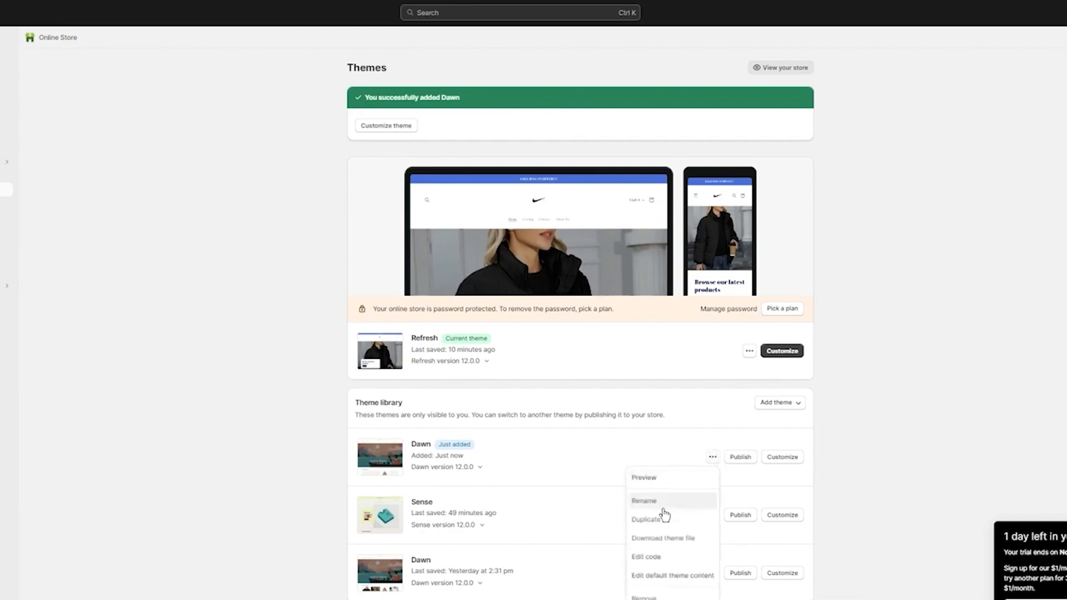
{"action": "left_click", "coordinate": [862, 553]}
{"action": "left_click", "coordinate": [713, 573]}
{"action": "left_click", "coordinate": [655, 552]}
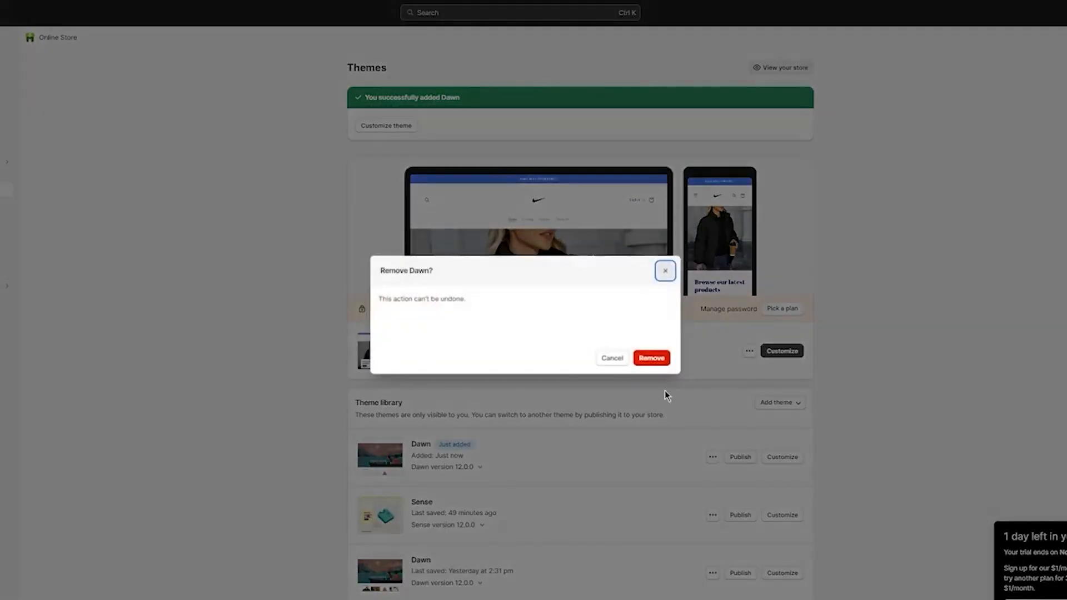
{"action": "left_click", "coordinate": [651, 359]}
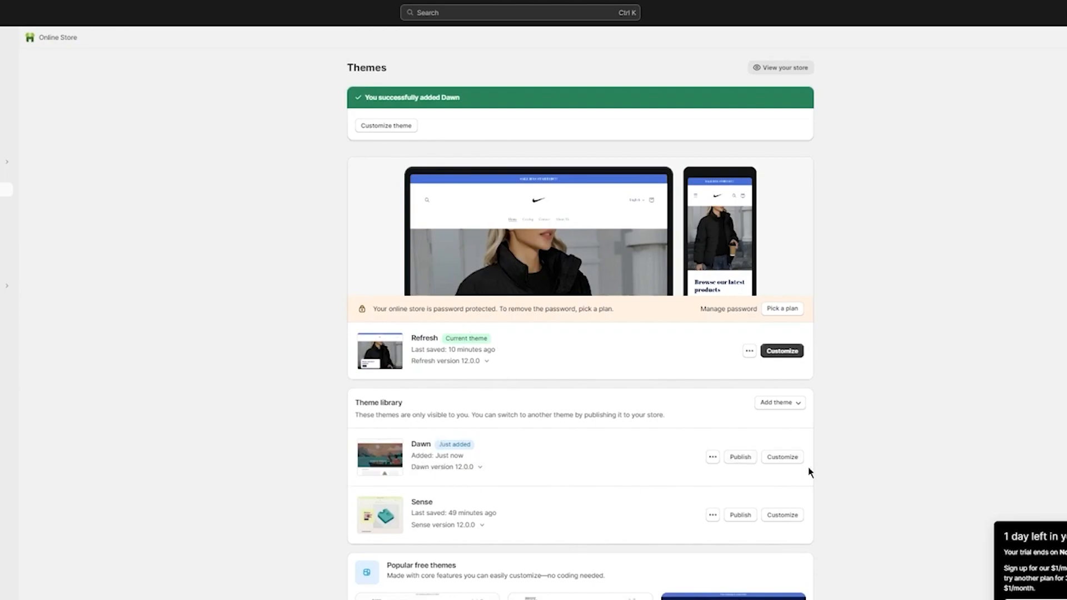
Open the newly added Dawn theme for customization and look over its home page
{"action": "left_click", "coordinate": [781, 459]}
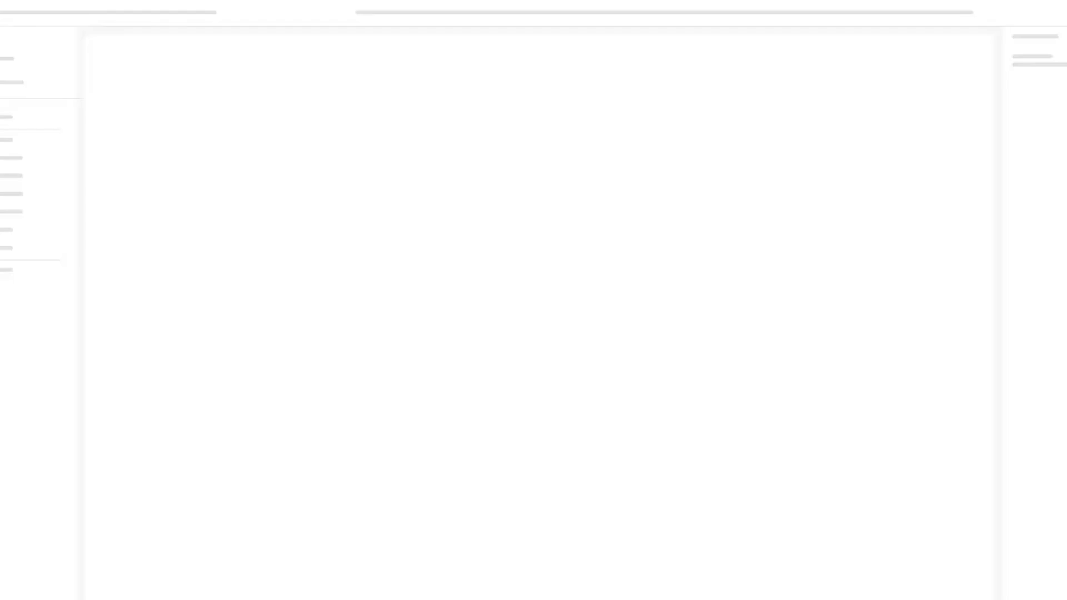
{"action": "scroll", "coordinate": [564, 282], "scroll_direction": "down", "scroll_amount": 5}
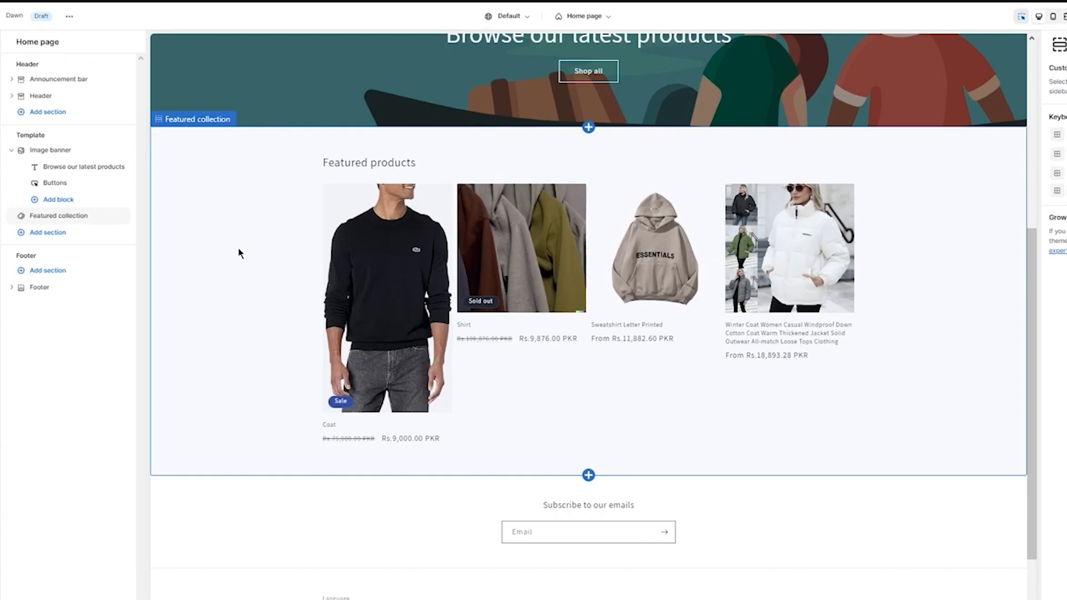
{"action": "scroll", "coordinate": [276, 305], "scroll_direction": "up", "scroll_amount": 5}
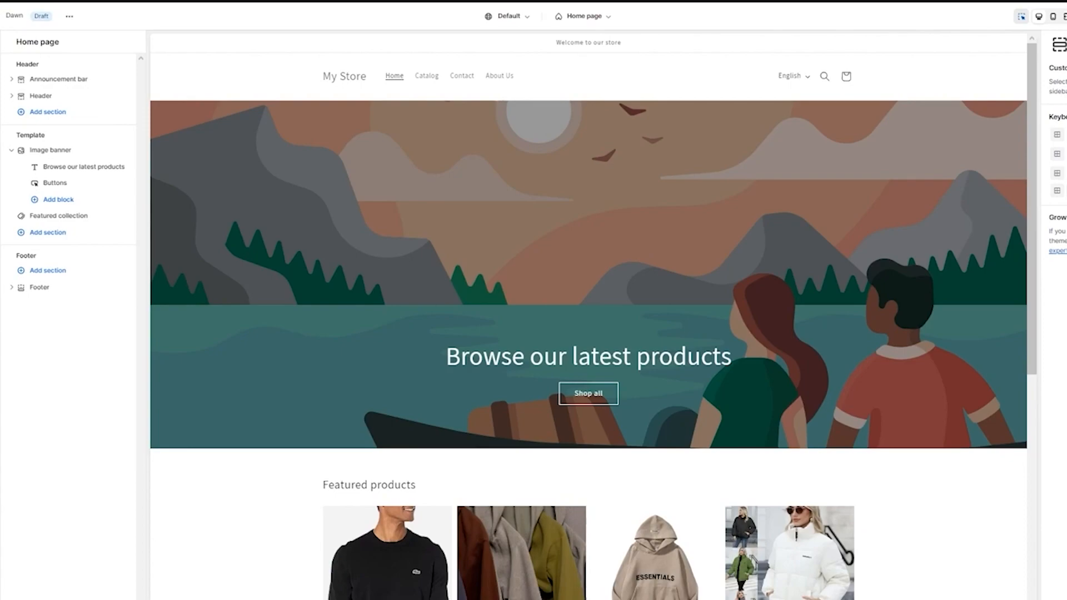
Show the color schemes in the theme settings and review the home page sections in the preview
{"action": "left_click", "coordinate": [2, 65]}
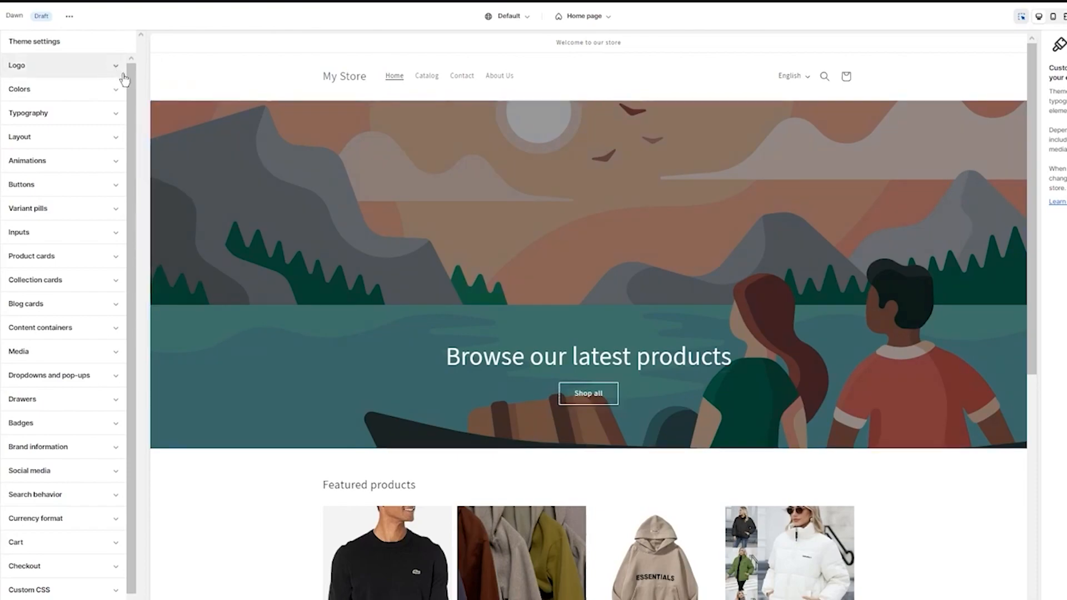
{"action": "left_click", "coordinate": [107, 89]}
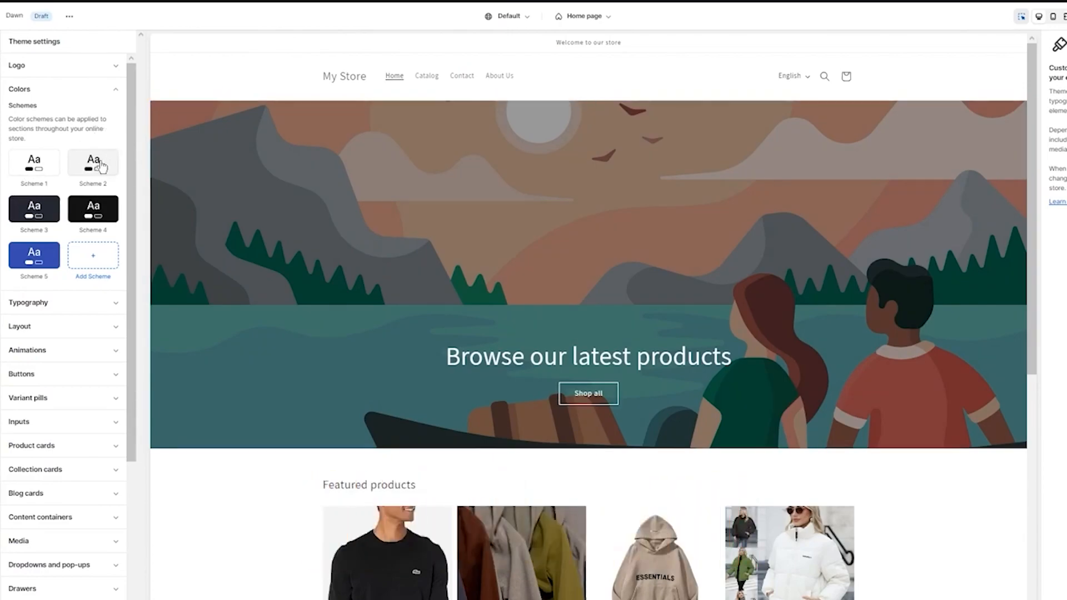
{"action": "scroll", "coordinate": [670, 172], "scroll_direction": "down", "scroll_amount": 7}
{"action": "scroll", "coordinate": [685, 188], "scroll_direction": "up", "scroll_amount": 6}
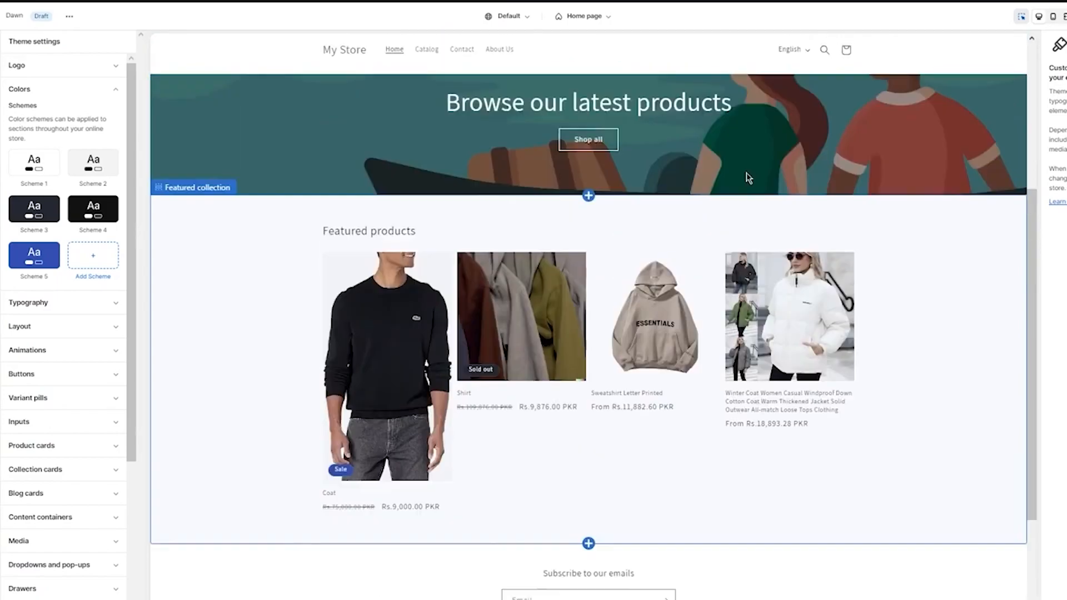
{"action": "scroll", "coordinate": [718, 255], "scroll_direction": "down", "scroll_amount": 6}
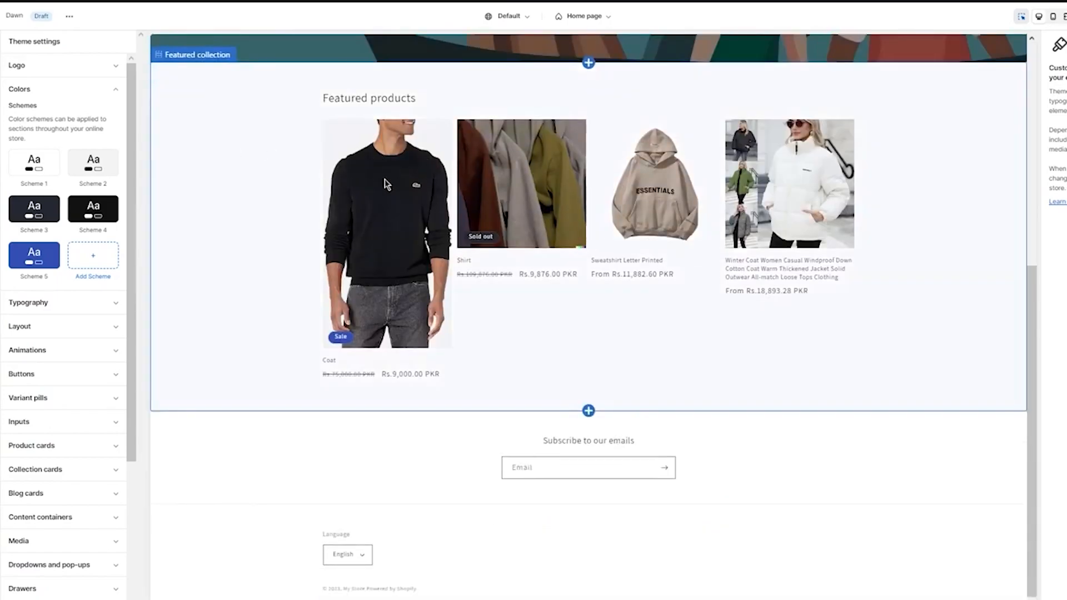
{"action": "scroll", "coordinate": [385, 179], "scroll_direction": "up", "scroll_amount": 6}
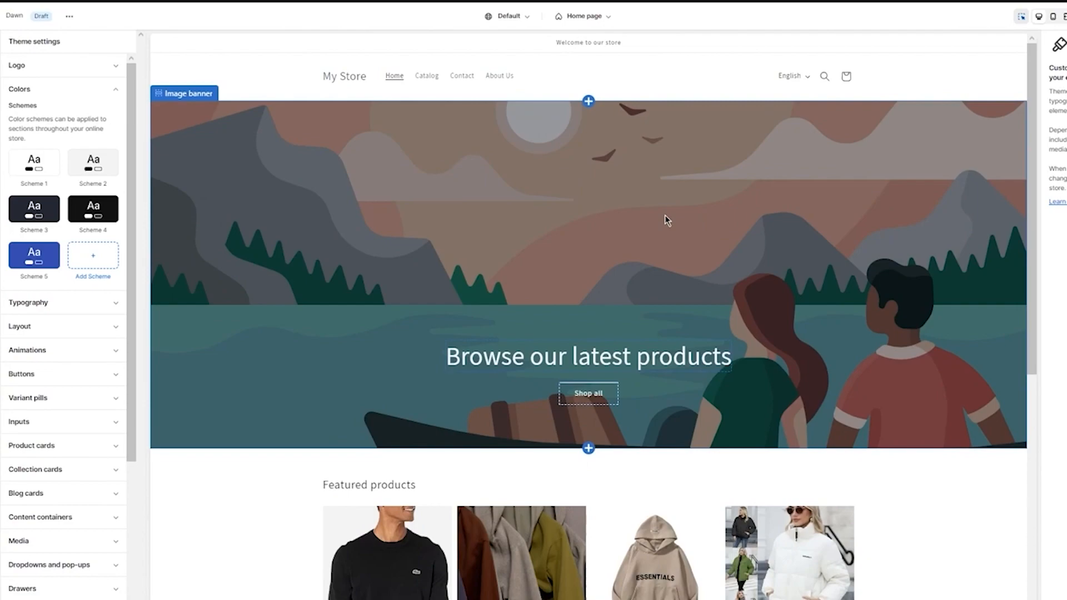
Add a new color scheme and set its background to light blue #65BEF8
{"action": "left_click", "coordinate": [101, 256]}
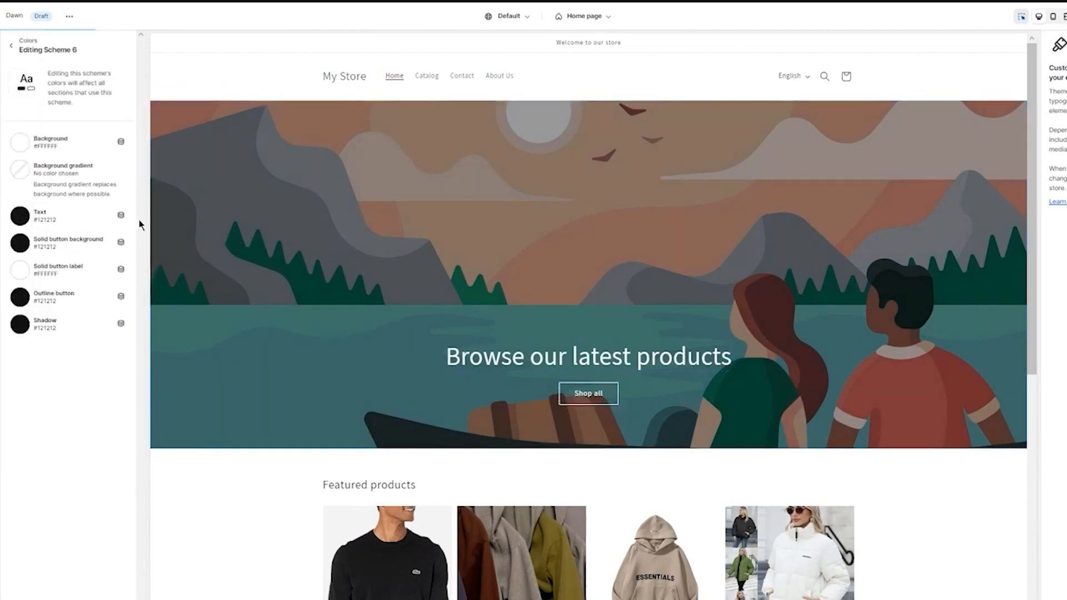
{"action": "left_click", "coordinate": [21, 143]}
{"action": "left_click", "coordinate": [25, 171]}
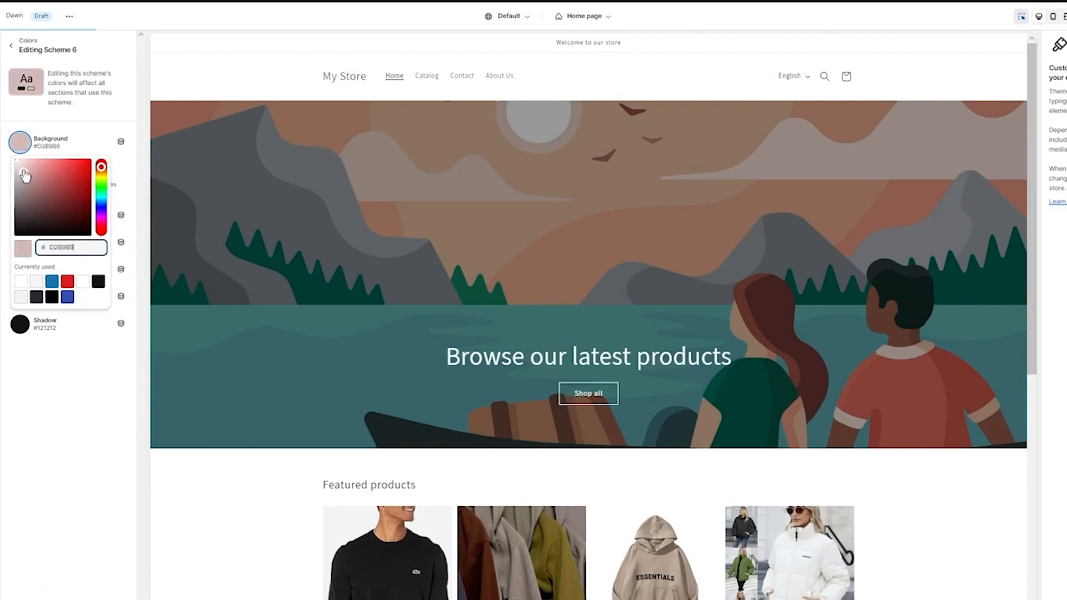
{"action": "left_click_drag", "start_coordinate": [25, 170], "coordinate": [53, 169]}
{"action": "left_click", "coordinate": [102, 210]}
{"action": "left_click_drag", "start_coordinate": [102, 209], "coordinate": [101, 204]}
{"action": "left_click", "coordinate": [60, 161]}
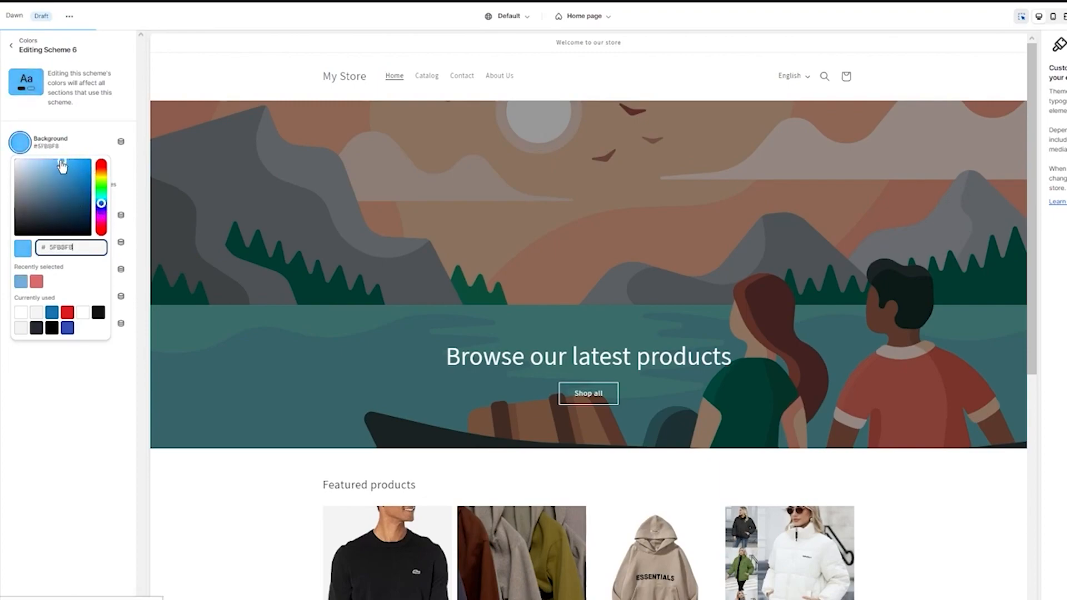
{"action": "left_click", "coordinate": [108, 118]}
Apply the blue-to-green linear preset as the new scheme's background gradient
{"action": "left_click", "coordinate": [29, 171]}
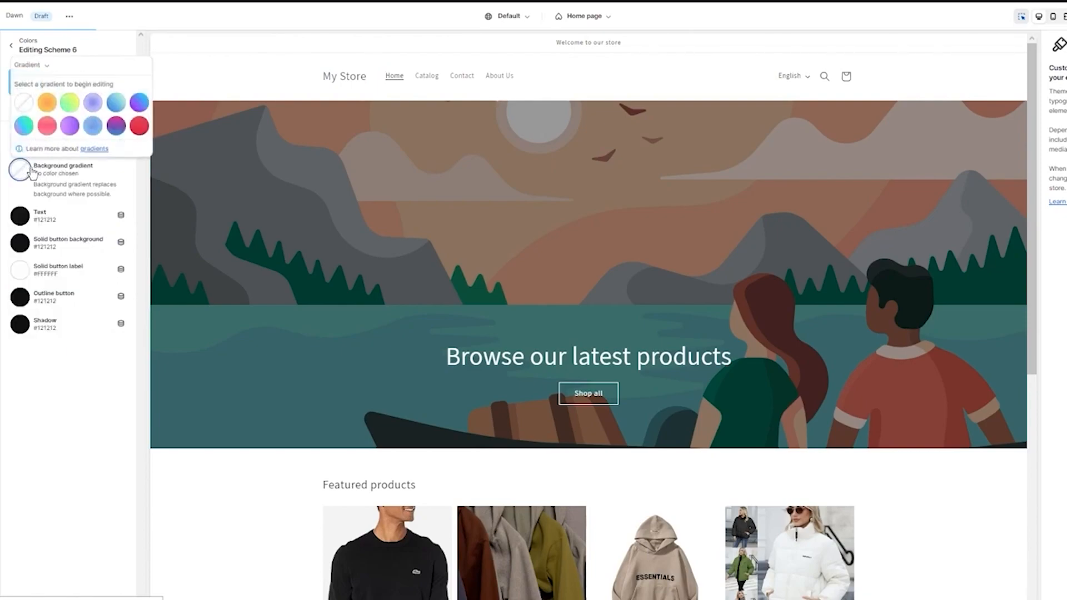
{"action": "left_click", "coordinate": [116, 102]}
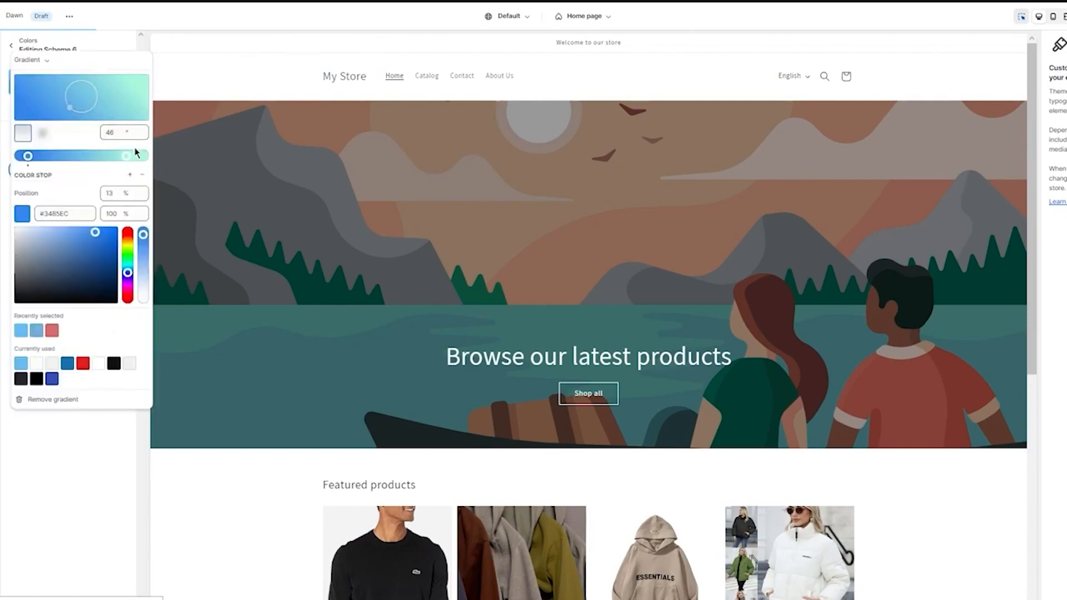
{"action": "left_click", "coordinate": [104, 447]}
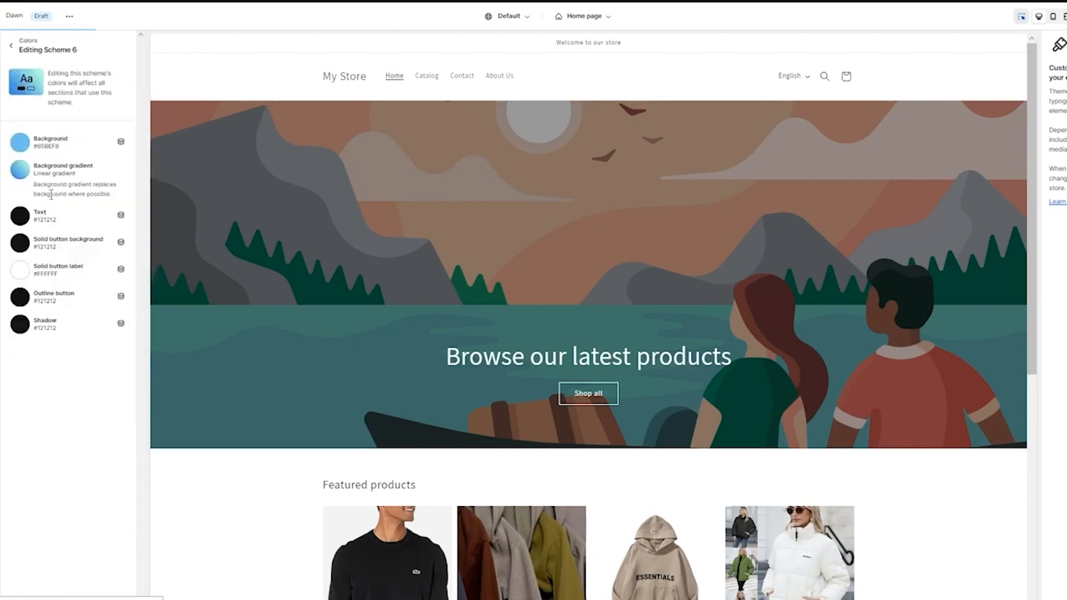
Set the new scheme's text color to near-black #070101
{"action": "left_click", "coordinate": [20, 216]}
{"action": "left_click", "coordinate": [23, 22]}
{"action": "left_click_drag", "start_coordinate": [24, 22], "coordinate": [15, 25]}
{"action": "left_click", "coordinate": [20, 417]}
{"action": "left_click", "coordinate": [20, 216]}
{"action": "left_click", "coordinate": [90, 100]}
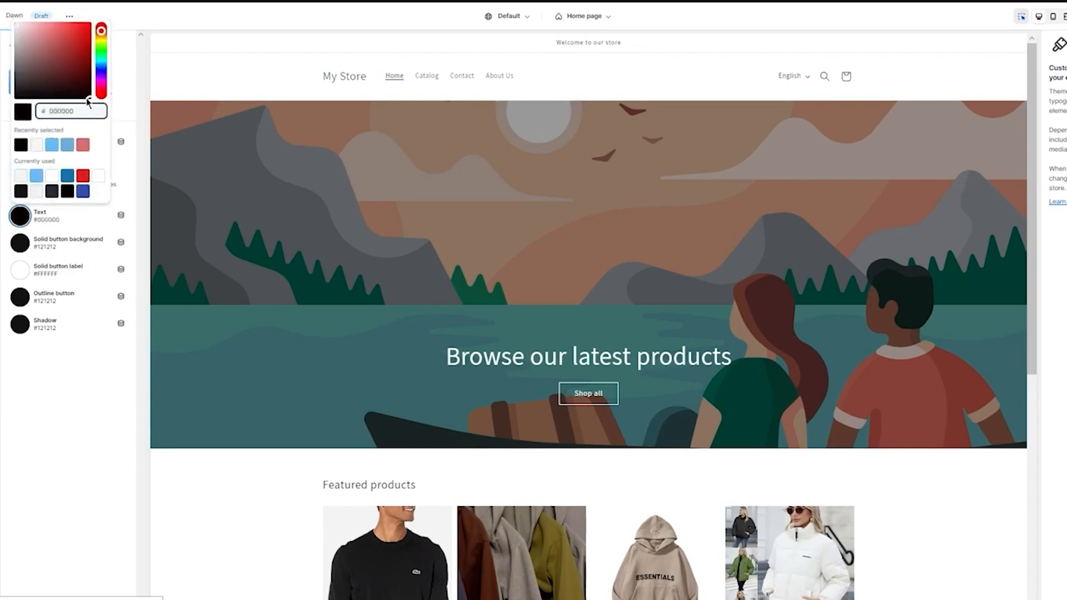
{"action": "left_click", "coordinate": [86, 98]}
{"action": "left_click", "coordinate": [59, 420]}
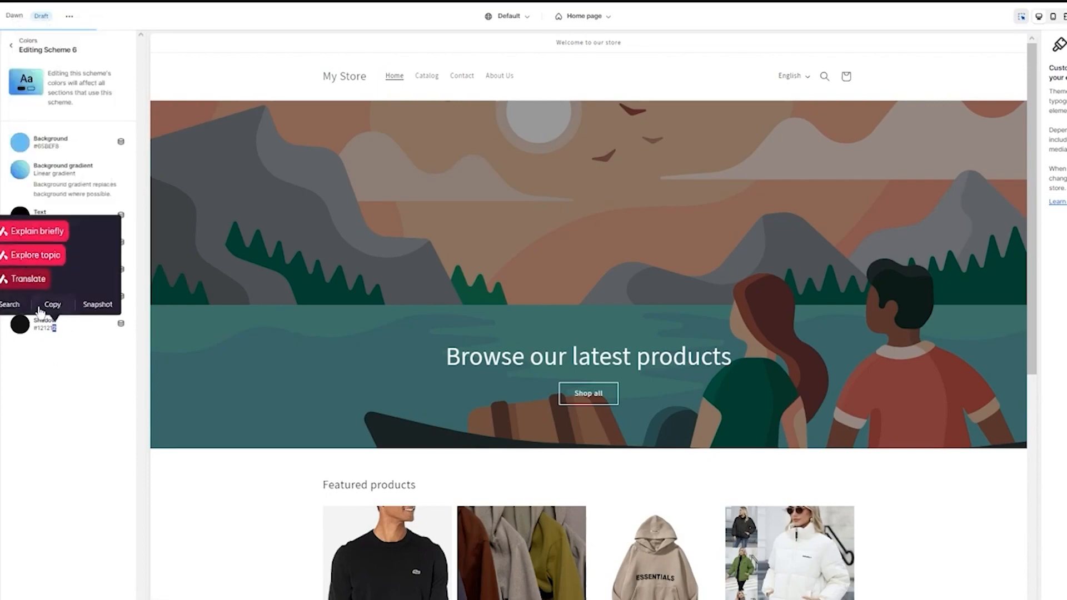
Set the new scheme's solid button background to black #000000
{"action": "left_click", "coordinate": [20, 245]}
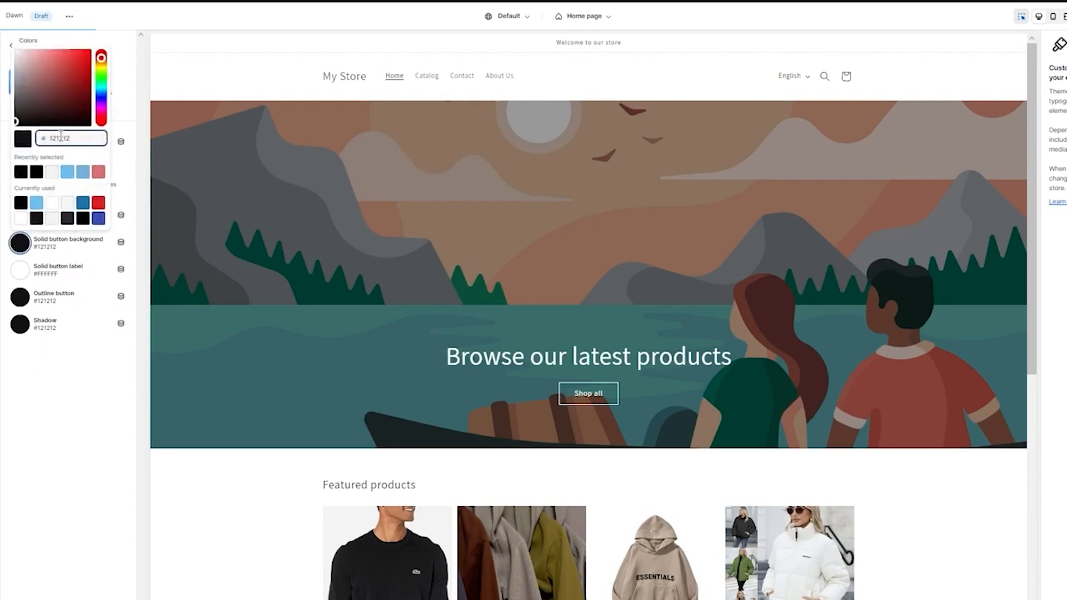
{"action": "left_click", "coordinate": [90, 125]}
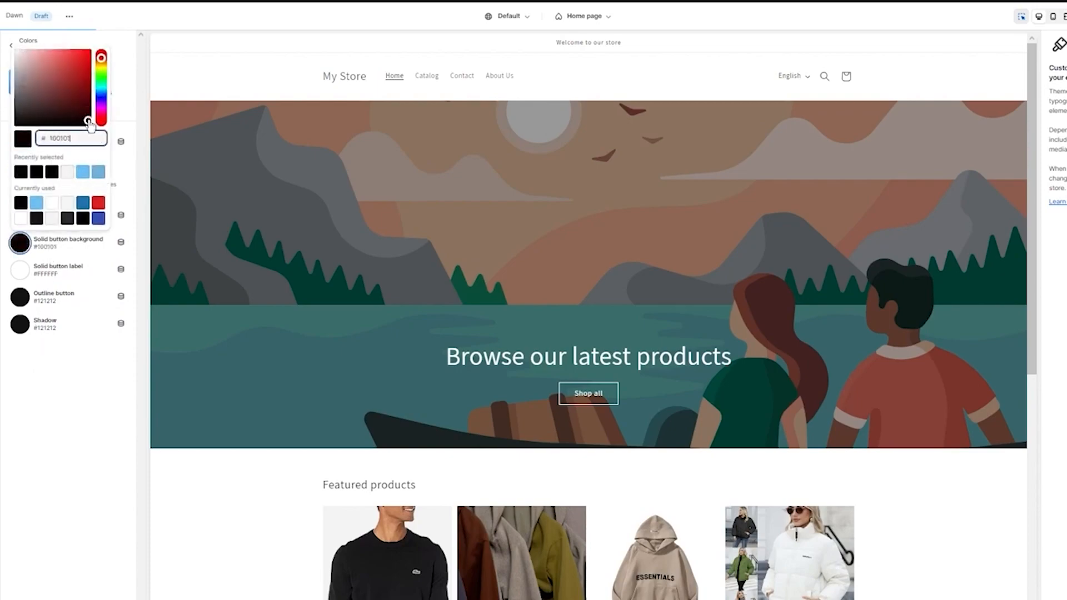
{"action": "left_click", "coordinate": [98, 435]}
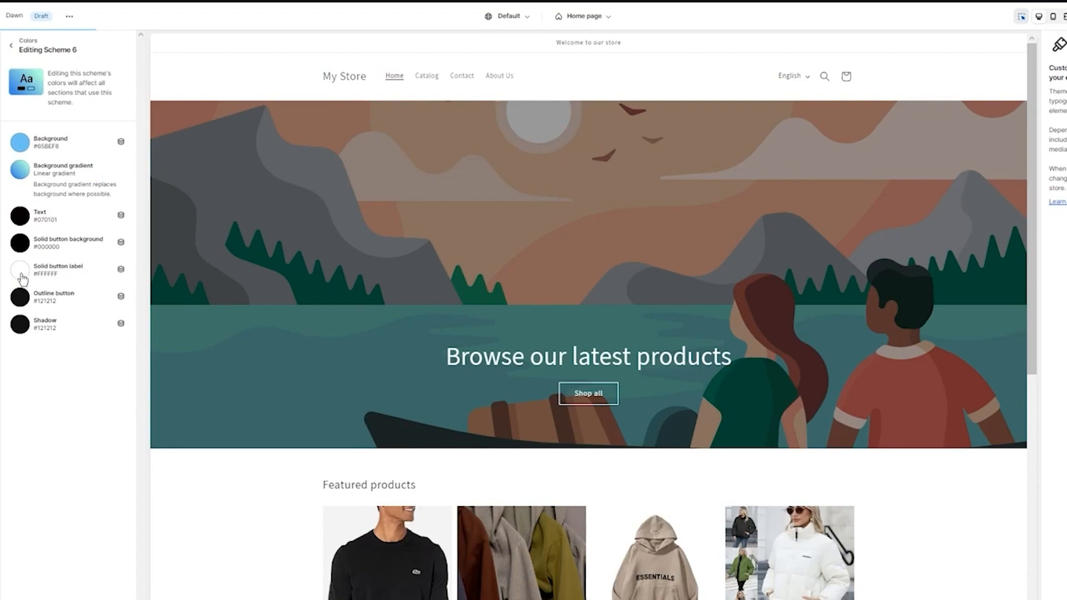
Set the scheme's outline button color to white #FFFFFF and return to the color scheme list
{"action": "left_click", "coordinate": [24, 308]}
{"action": "left_click_drag", "start_coordinate": [53, 143], "coordinate": [13, 106]}
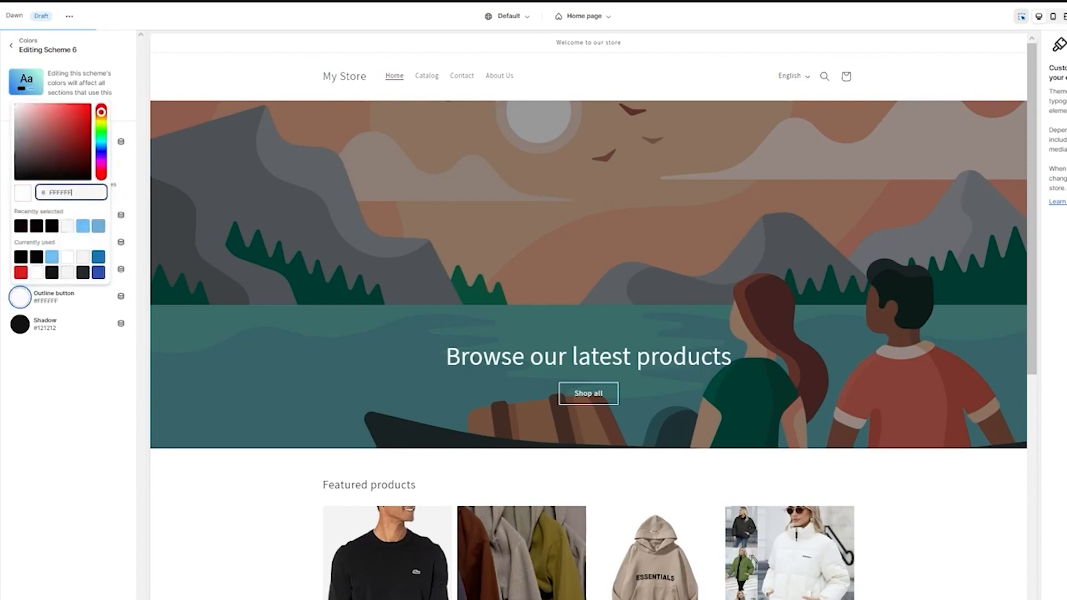
{"action": "left_click", "coordinate": [7, 111]}
{"action": "left_click", "coordinate": [20, 324]}
{"action": "left_click", "coordinate": [20, 324]}
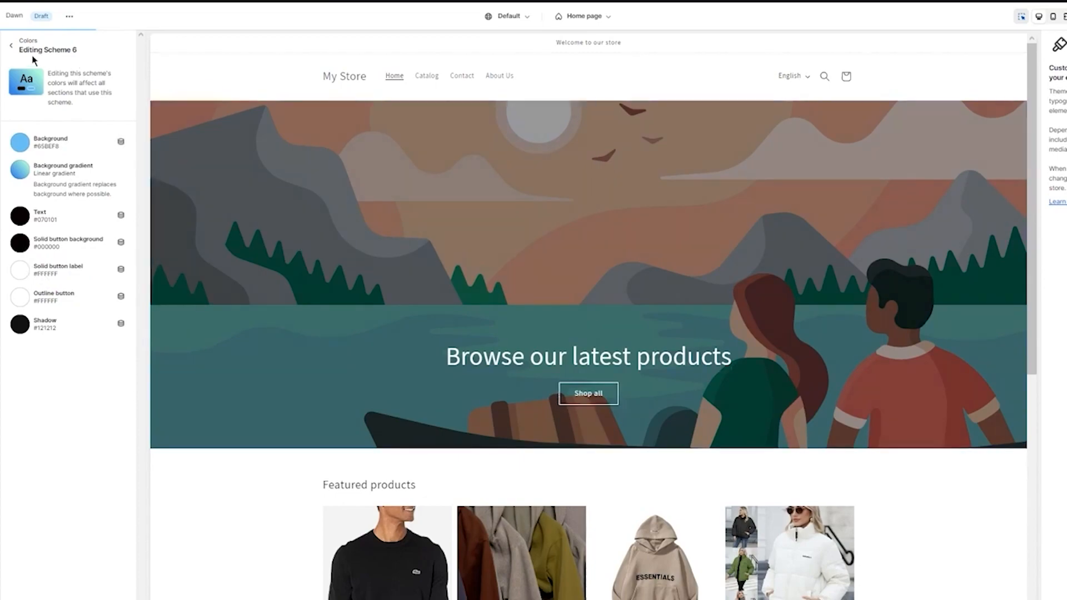
{"action": "left_click", "coordinate": [13, 48]}
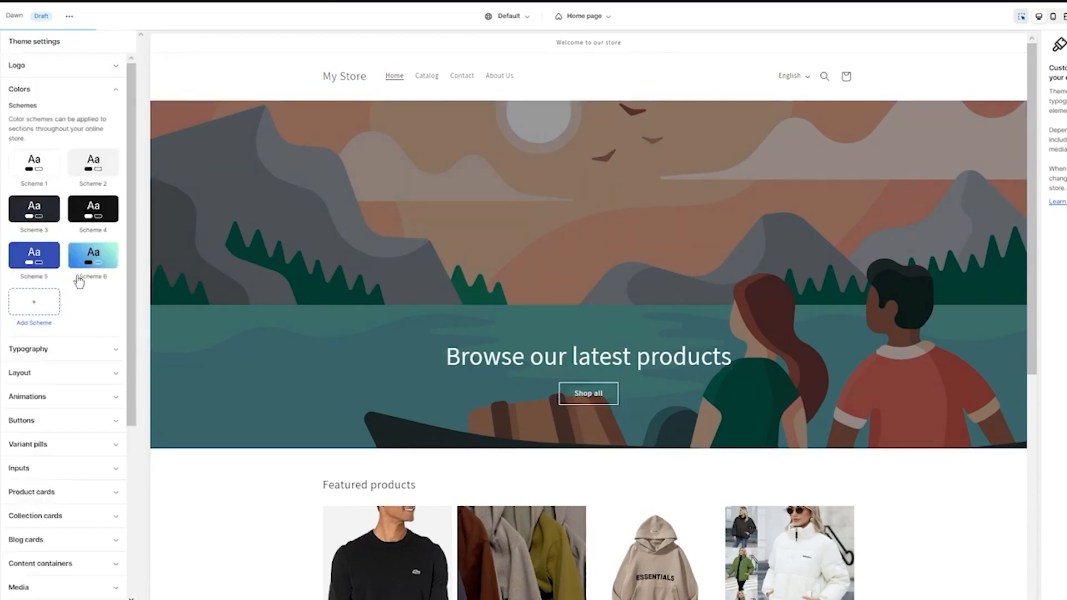
Add another color scheme and set its background color to yellow #F0EC58
{"action": "left_click", "coordinate": [38, 304]}
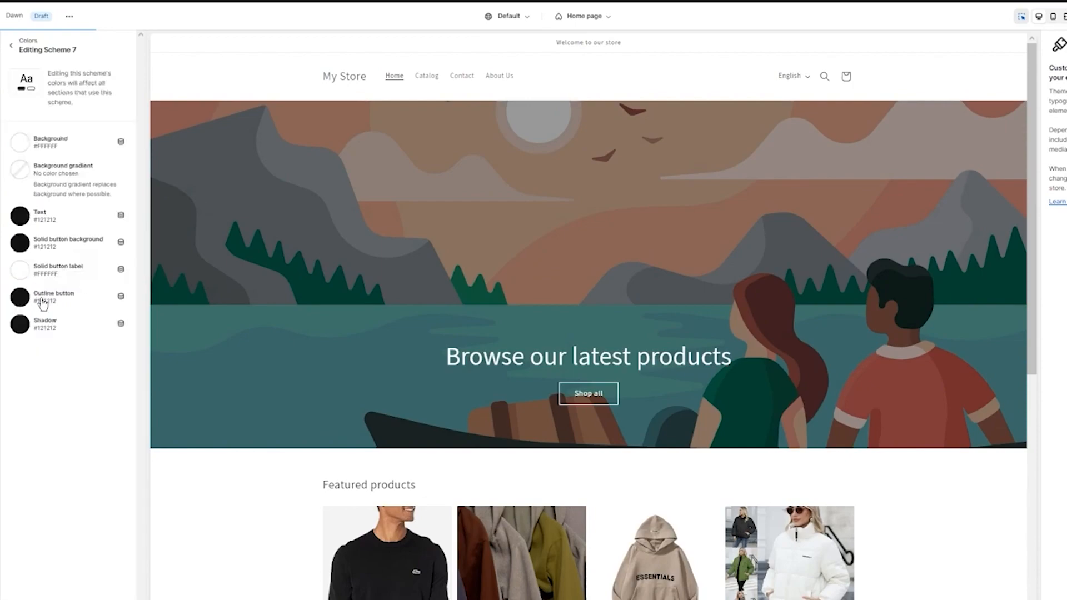
{"action": "left_click", "coordinate": [19, 148]}
{"action": "left_click", "coordinate": [103, 180]}
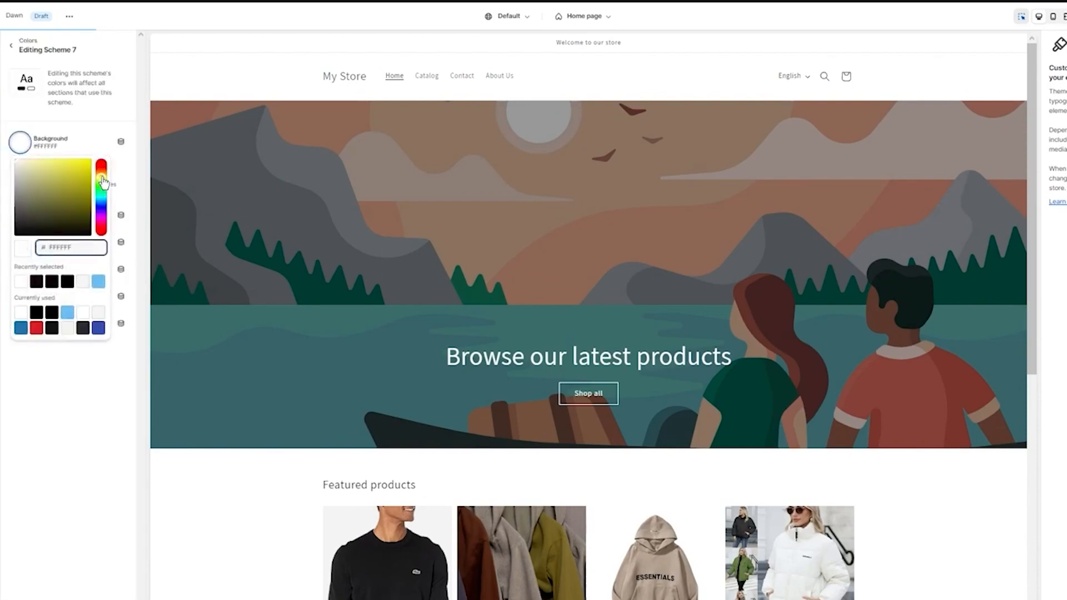
{"action": "left_click", "coordinate": [72, 176]}
{"action": "mouse_move", "coordinate": [73, 174]}
{"action": "left_mouse_down"}
{"action": "mouse_move", "coordinate": [52, 167]}
{"action": "mouse_move", "coordinate": [65, 169]}
{"action": "left_mouse_up"}
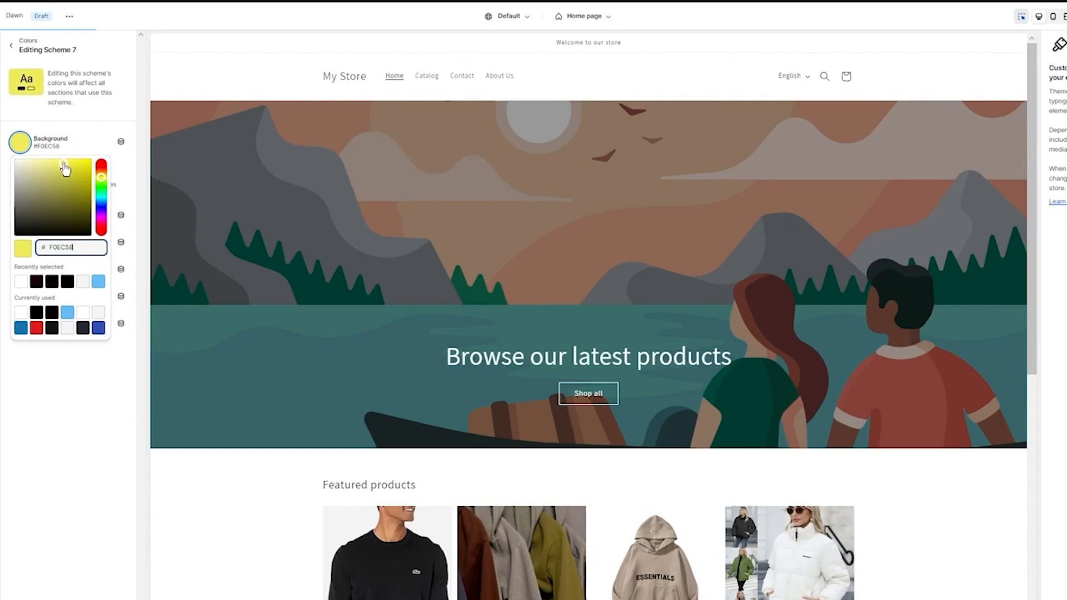
{"action": "left_click", "coordinate": [69, 141]}
Apply the green-to-yellow linear preset as the new scheme's background gradient
{"action": "left_click", "coordinate": [21, 172]}
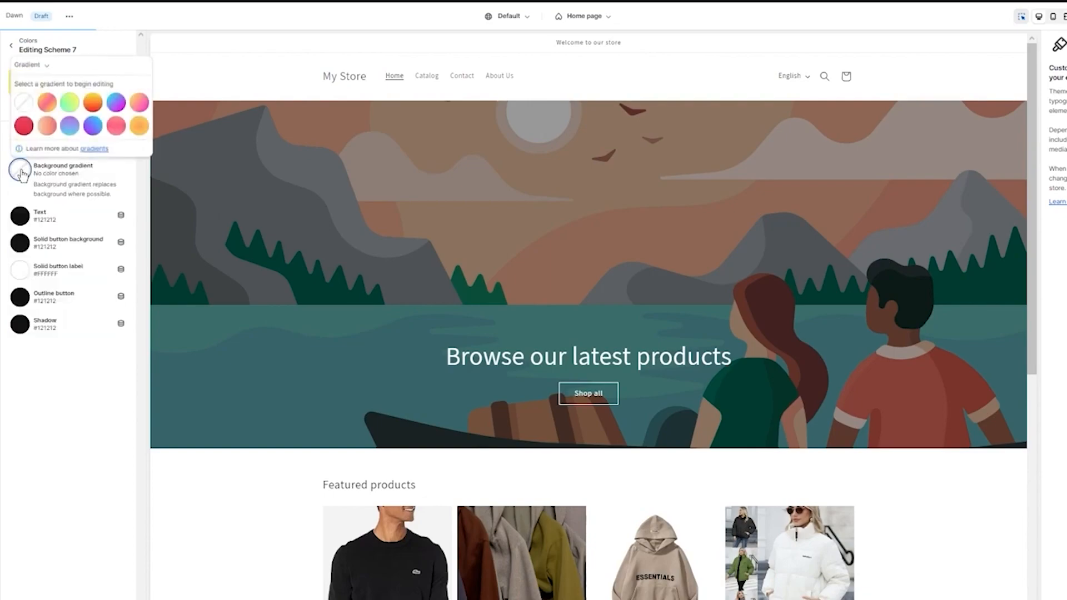
{"action": "left_click", "coordinate": [69, 101]}
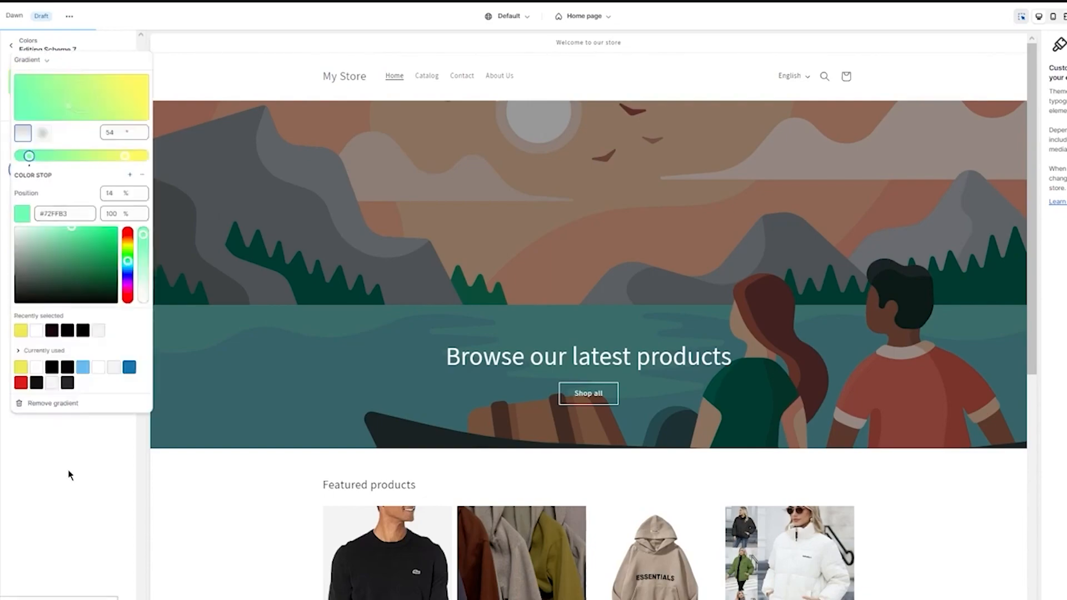
{"action": "left_click", "coordinate": [68, 475]}
Set both the text color and the solid button background of the green-yellow scheme to black #000000
{"action": "left_click", "coordinate": [20, 215]}
{"action": "left_click_drag", "start_coordinate": [35, 91], "coordinate": [85, 100]}
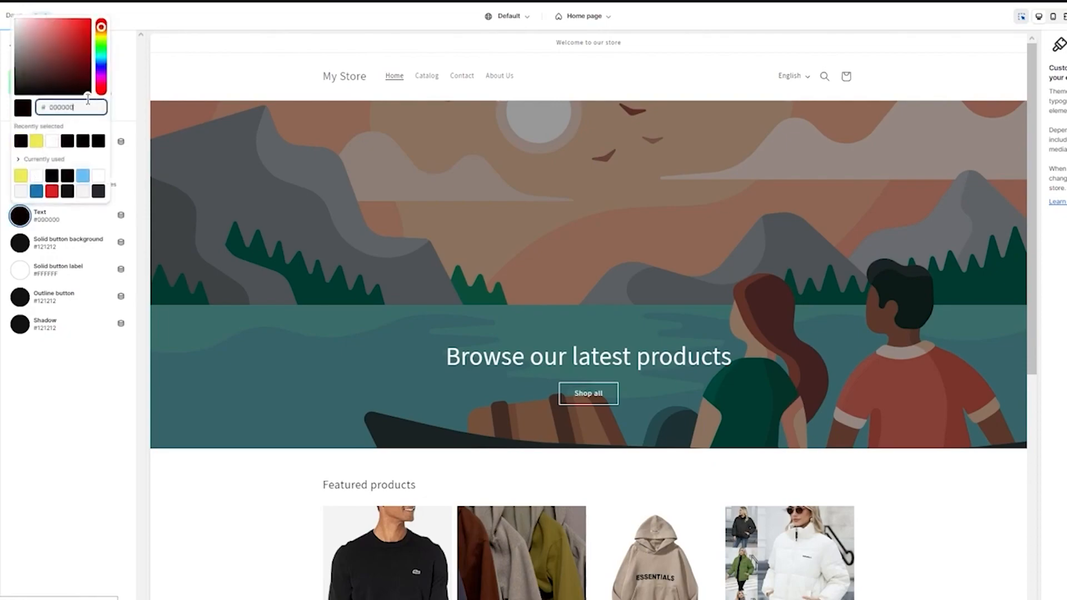
{"action": "left_click", "coordinate": [99, 462]}
{"action": "left_click", "coordinate": [20, 243]}
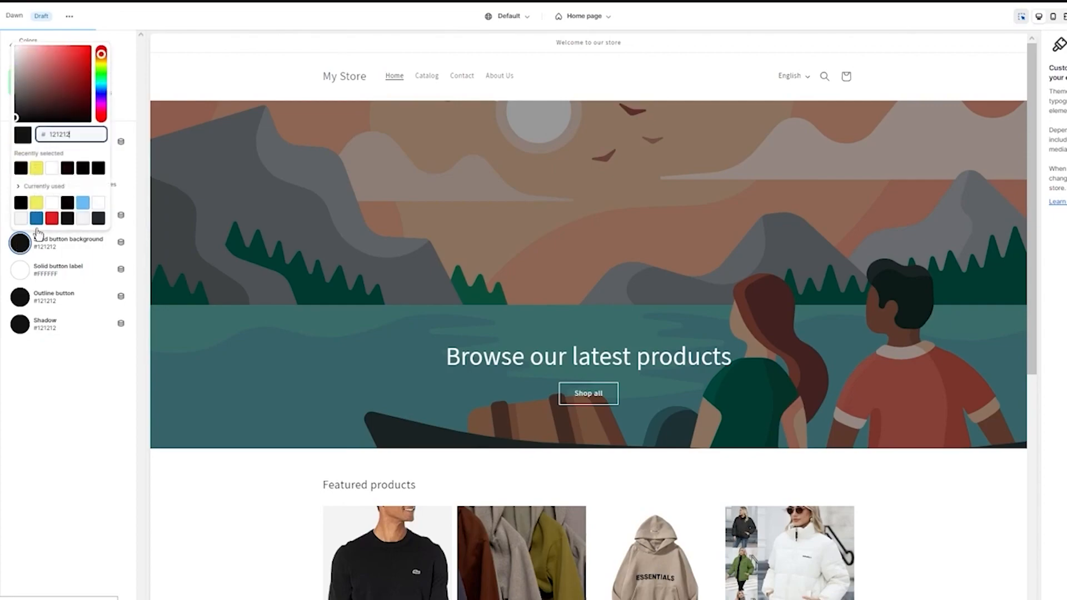
{"action": "left_click_drag", "start_coordinate": [63, 89], "coordinate": [83, 124]}
{"action": "left_click", "coordinate": [69, 417]}
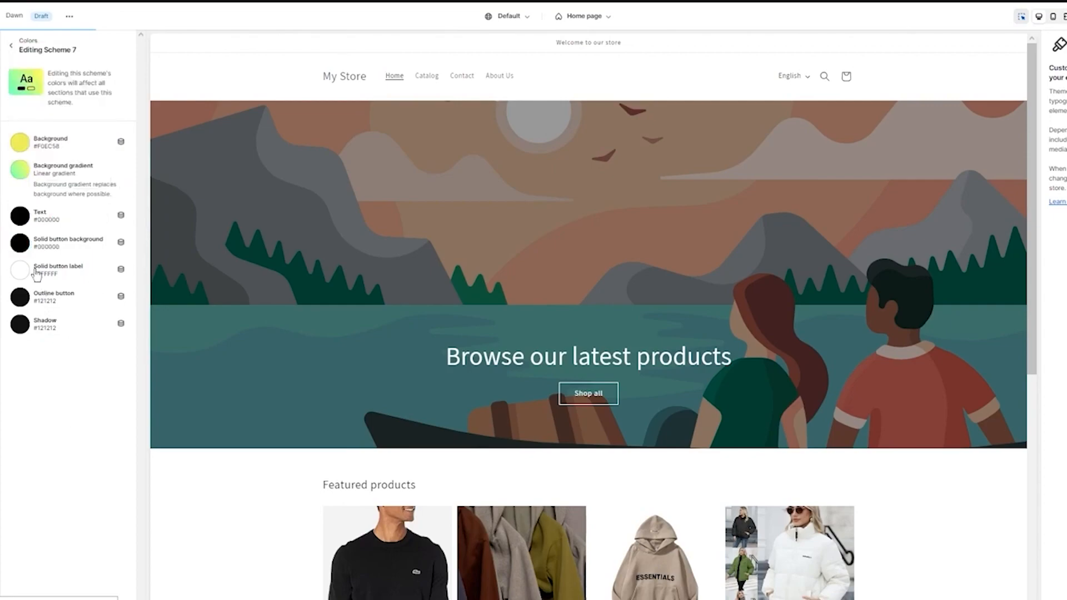
Set the green-yellow scheme's outline button color to white #FFFFFF and return to the color scheme list
{"action": "left_click", "coordinate": [20, 297]}
{"action": "left_click_drag", "start_coordinate": [57, 157], "coordinate": [16, 102]}
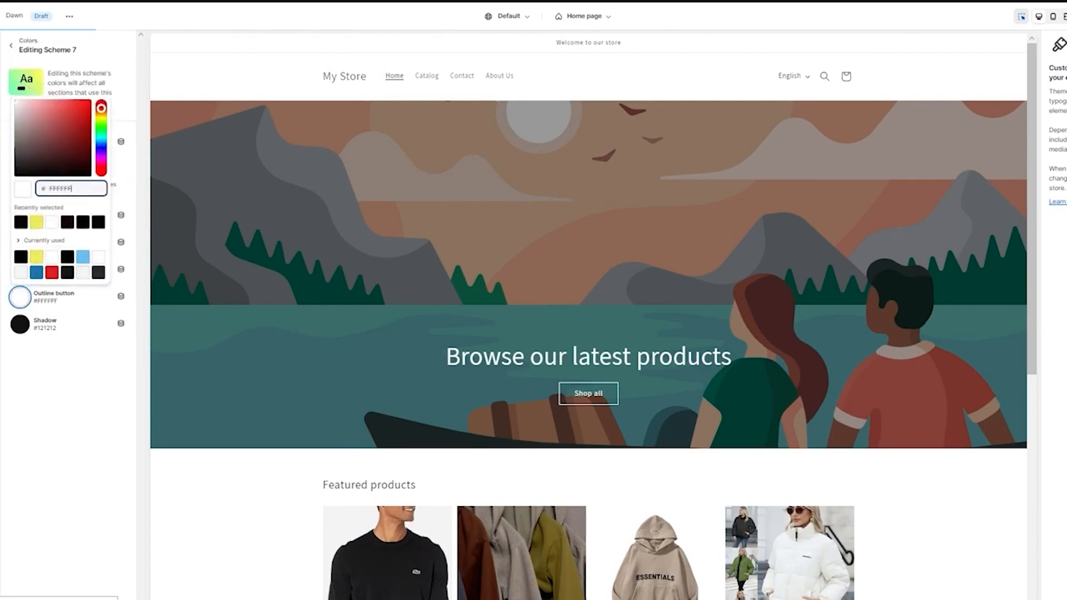
{"action": "left_click", "coordinate": [7, 108]}
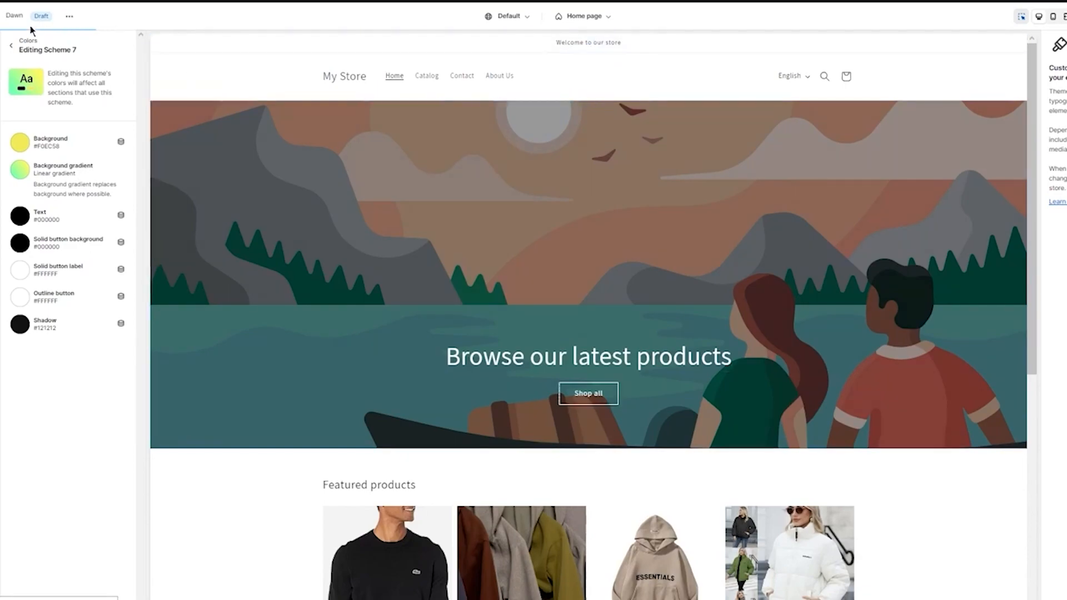
{"action": "left_click", "coordinate": [12, 48]}
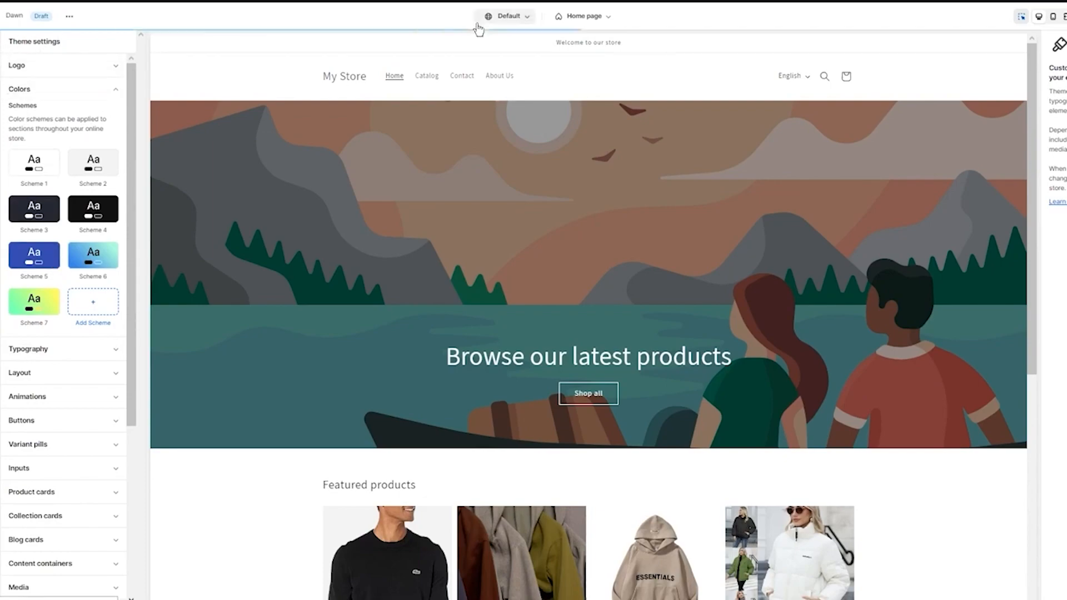
Apply Scheme 6 as the announcement bar's color scheme
{"action": "left_click", "coordinate": [746, 57]}
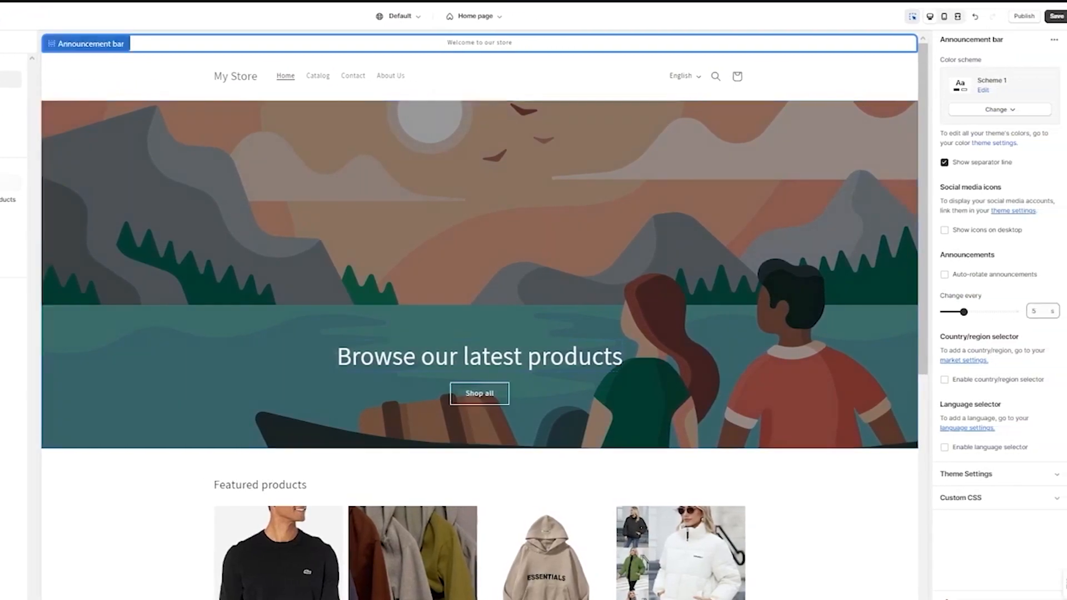
{"action": "left_click", "coordinate": [998, 110]}
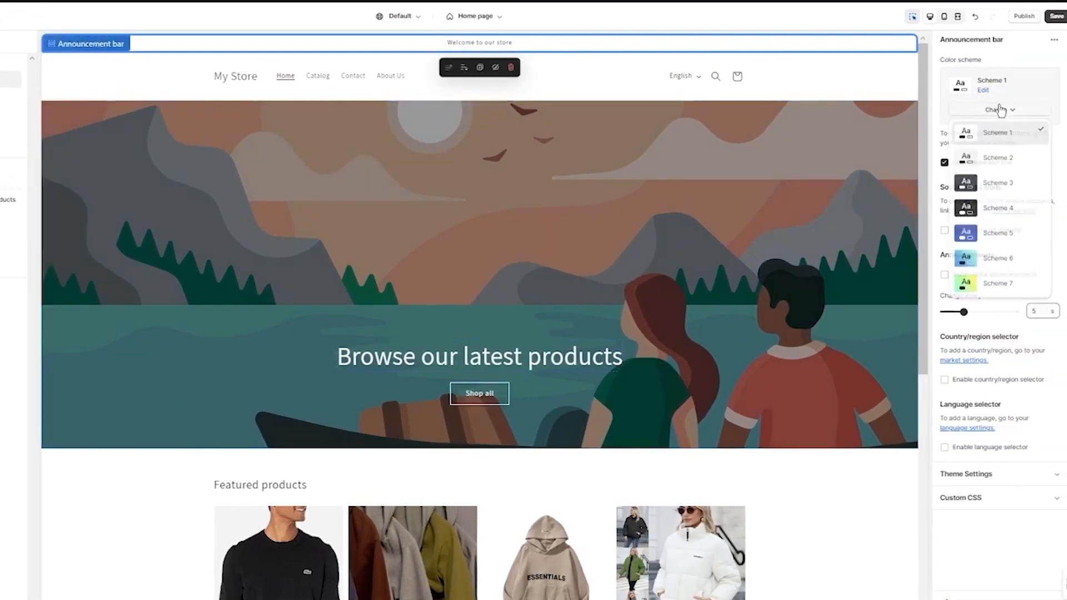
{"action": "left_click", "coordinate": [998, 259]}
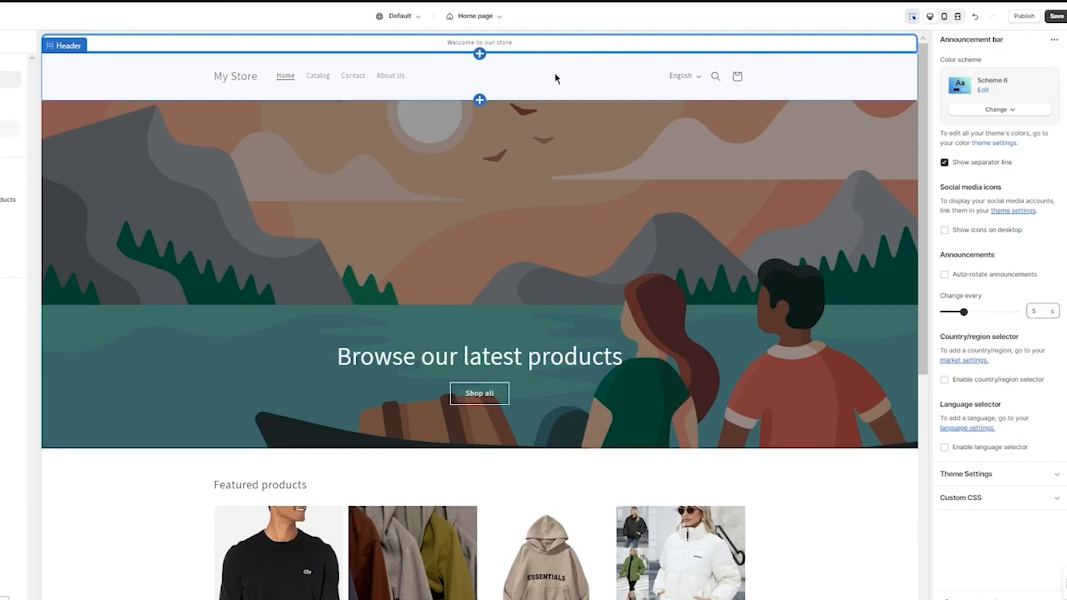
Apply Scheme 7 as the header's color scheme
{"action": "left_click", "coordinate": [102, 77]}
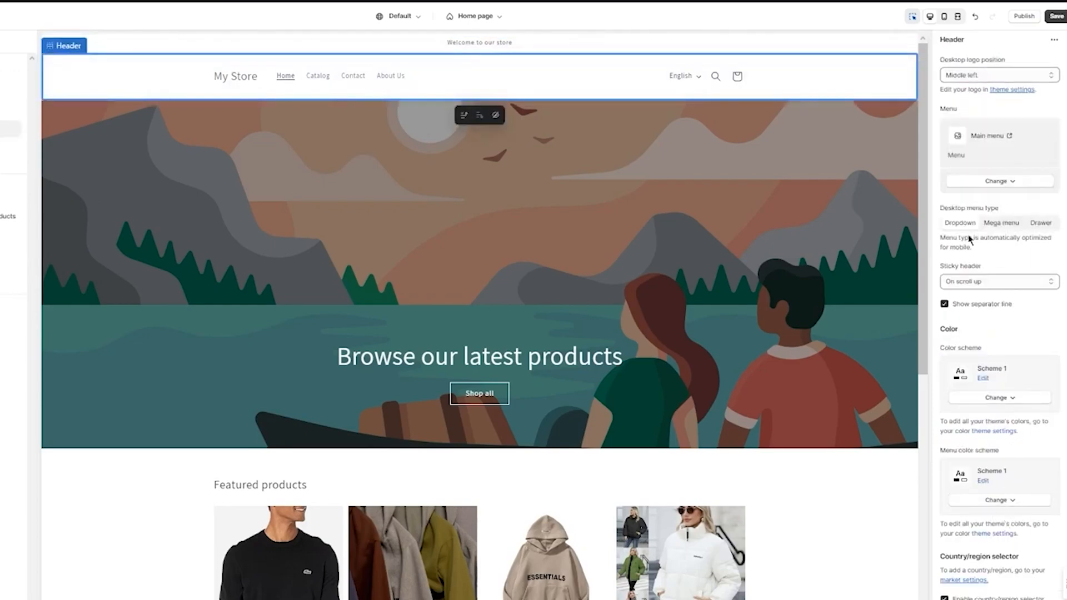
{"action": "left_click", "coordinate": [1005, 184]}
{"action": "left_click", "coordinate": [1010, 185]}
{"action": "scroll", "coordinate": [1010, 184], "scroll_direction": "down", "scroll_amount": 1}
{"action": "left_click", "coordinate": [999, 335]}
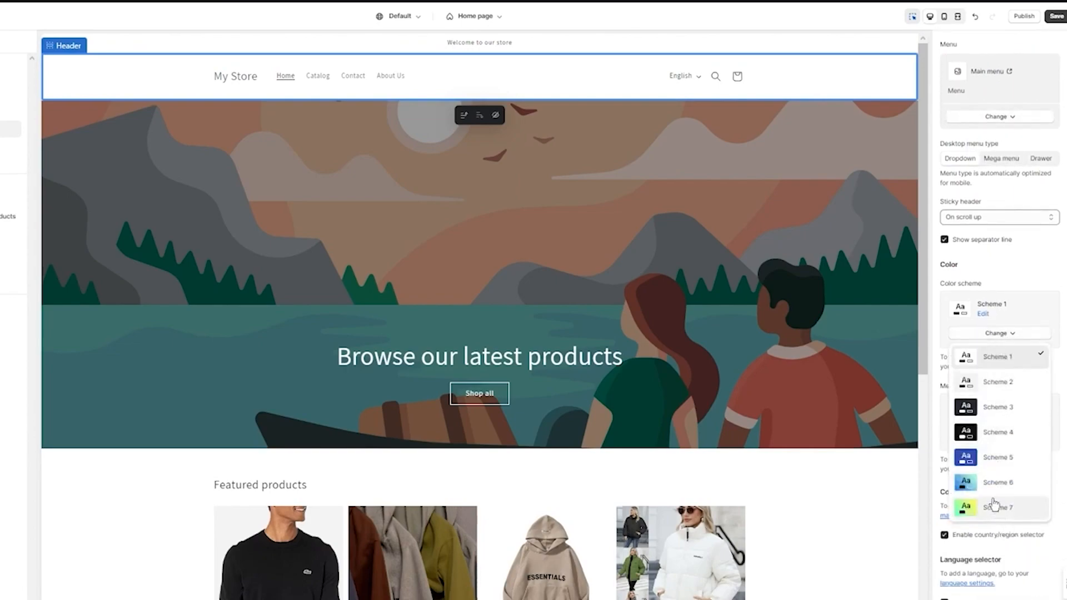
{"action": "left_click", "coordinate": [994, 508]}
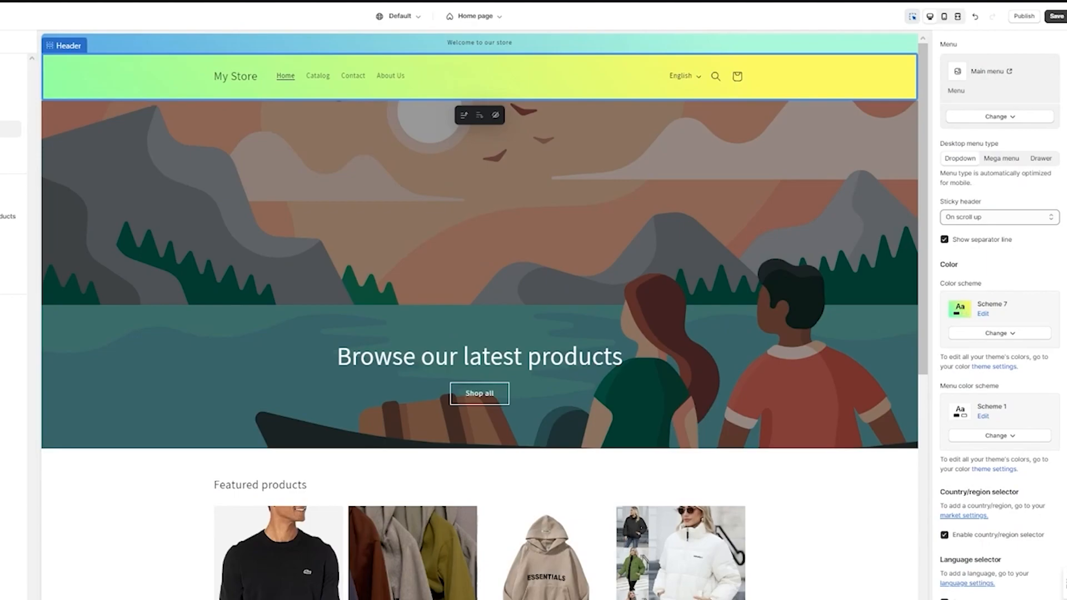
Apply Scheme 6 as the footer's color scheme
{"action": "scroll", "coordinate": [891, 413], "scroll_direction": "down", "scroll_amount": 6}
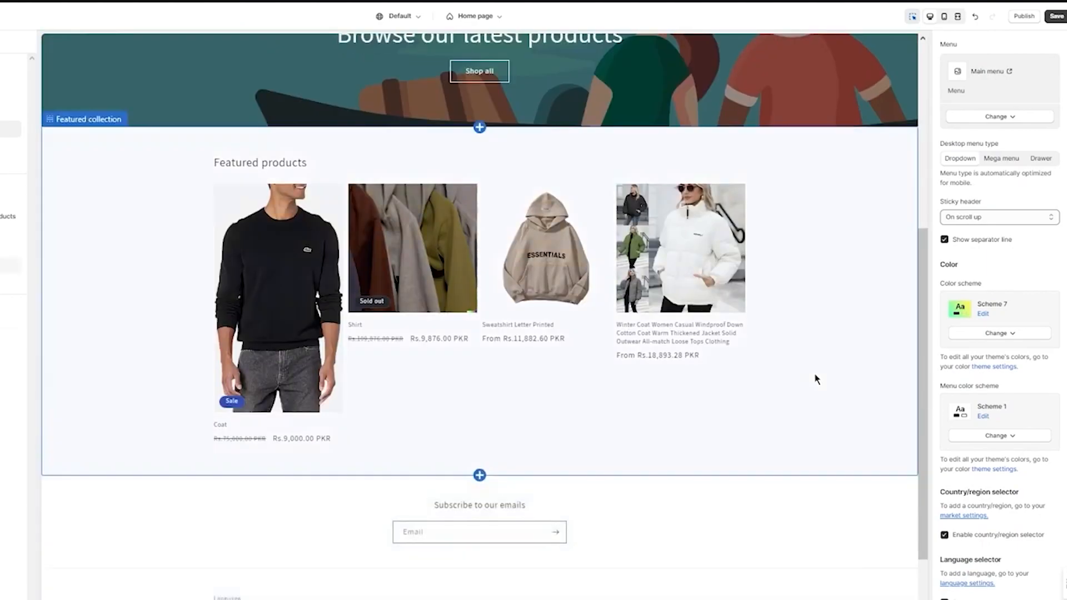
{"action": "scroll", "coordinate": [817, 378], "scroll_direction": "up", "scroll_amount": 5}
{"action": "scroll", "coordinate": [706, 258], "scroll_direction": "up", "scroll_amount": 1}
{"action": "scroll", "coordinate": [705, 252], "scroll_direction": "down", "scroll_amount": 3}
{"action": "scroll", "coordinate": [705, 252], "scroll_direction": "up", "scroll_amount": 3}
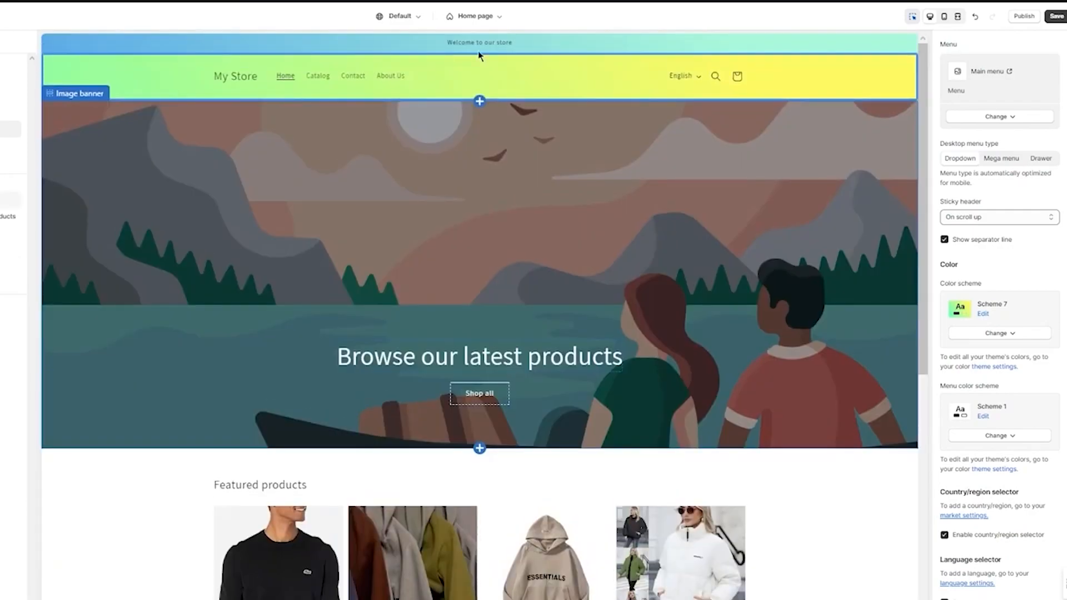
{"action": "scroll", "coordinate": [544, 50], "scroll_direction": "down", "scroll_amount": 5}
{"action": "left_click", "coordinate": [611, 538]}
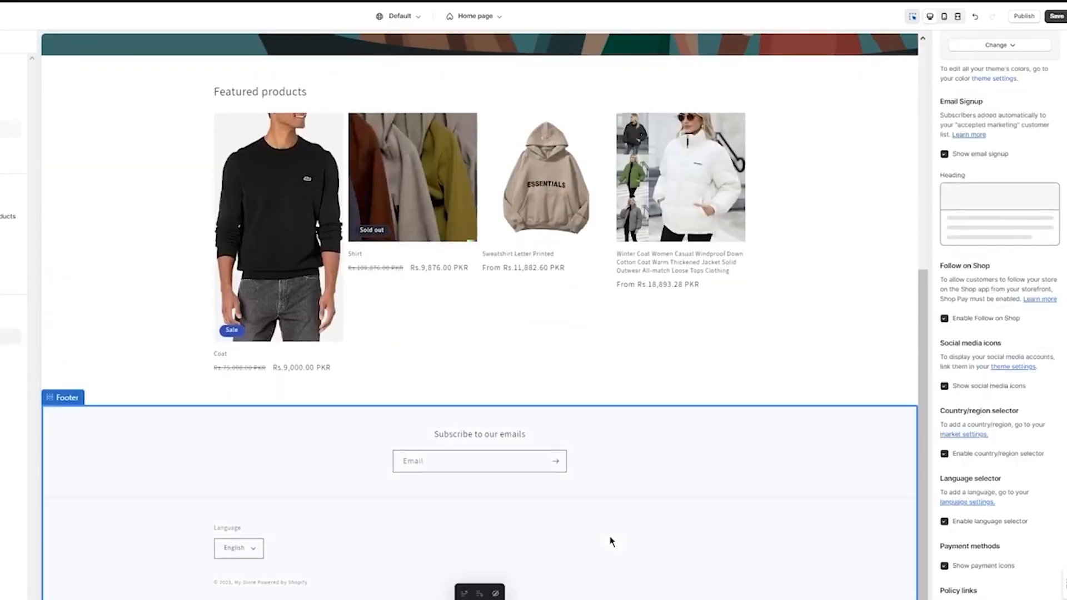
{"action": "scroll", "coordinate": [956, 294], "scroll_direction": "up", "scroll_amount": 2}
{"action": "left_click", "coordinate": [995, 109]}
{"action": "left_click", "coordinate": [995, 260]}
Apply Scheme 7 as the color scheme of the featured collection section
{"action": "scroll", "coordinate": [739, 269], "scroll_direction": "up", "scroll_amount": 5}
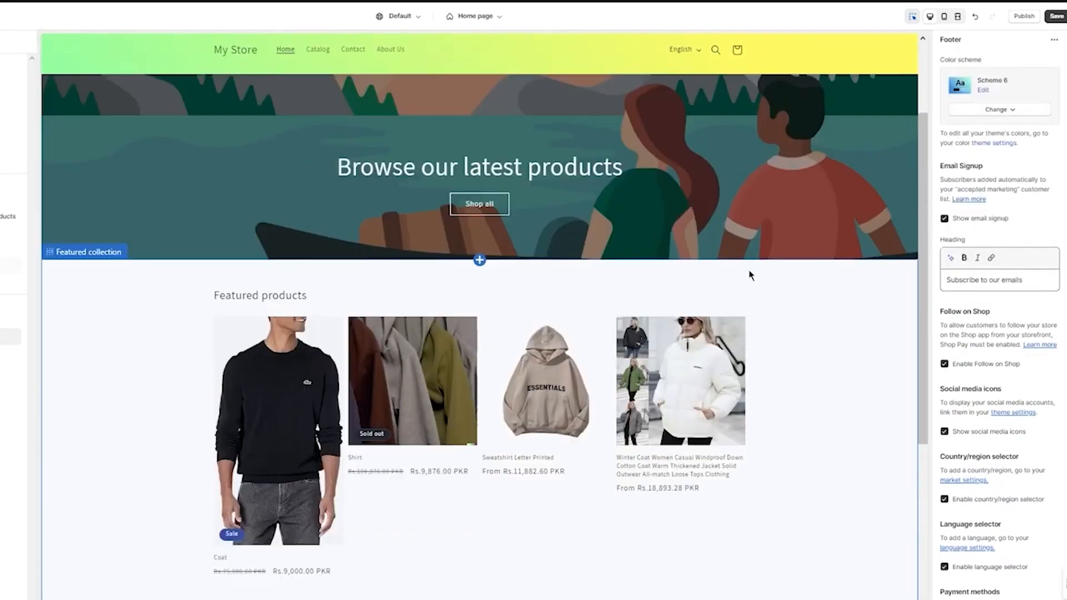
{"action": "scroll", "coordinate": [817, 441], "scroll_direction": "down", "scroll_amount": 5}
{"action": "left_click", "coordinate": [832, 302]}
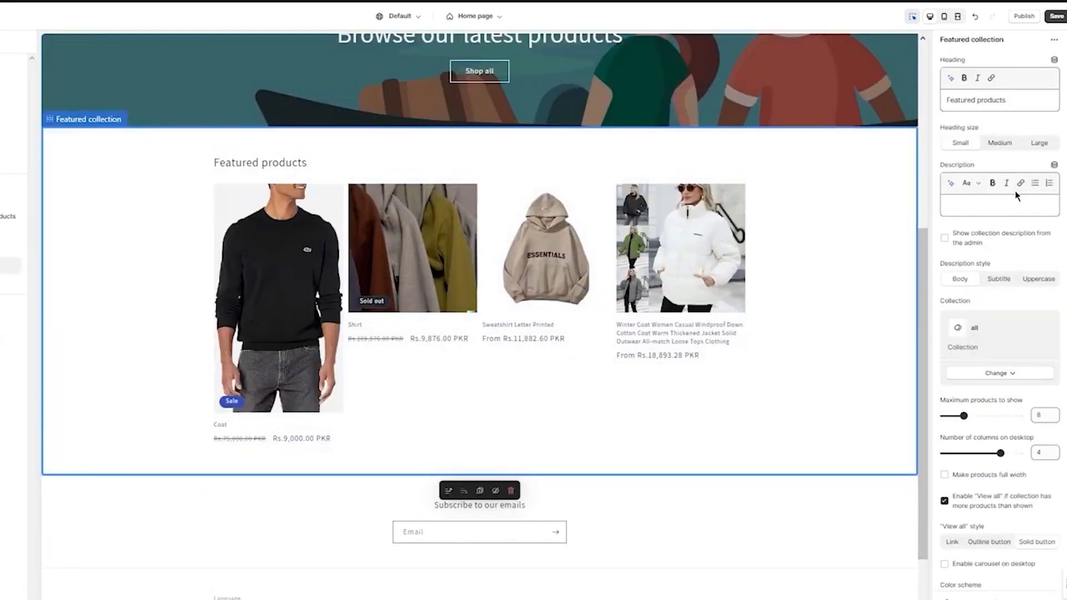
{"action": "scroll", "coordinate": [1003, 369], "scroll_direction": "down", "scroll_amount": 6}
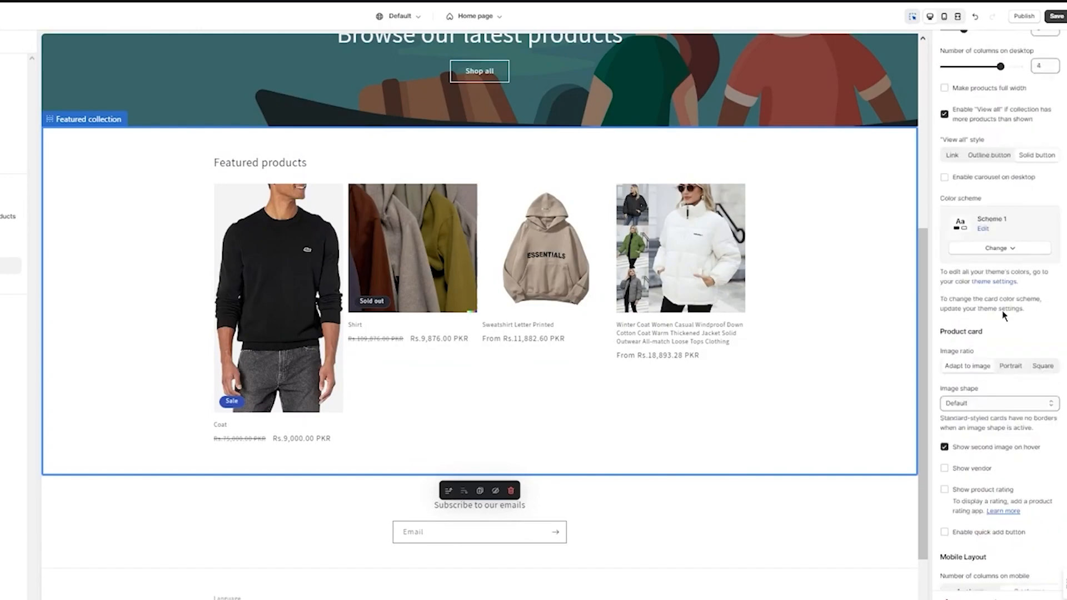
{"action": "left_click", "coordinate": [990, 250]}
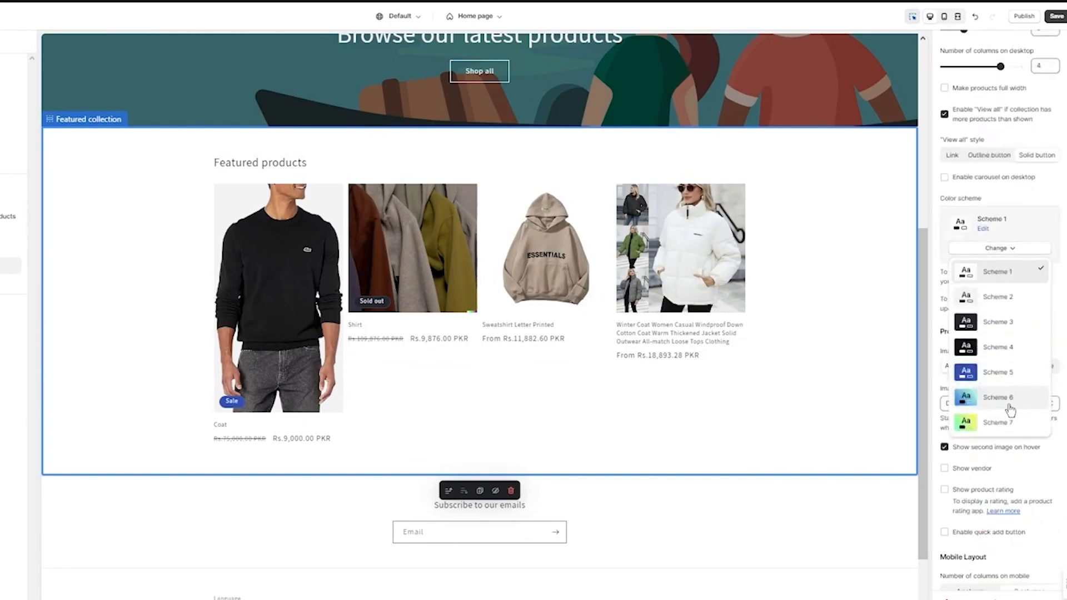
{"action": "left_click", "coordinate": [992, 423]}
Review the applied color schemes across the homepage preview, from the announcement bar down to the footer
{"action": "scroll", "coordinate": [814, 327], "scroll_direction": "up", "scroll_amount": 5}
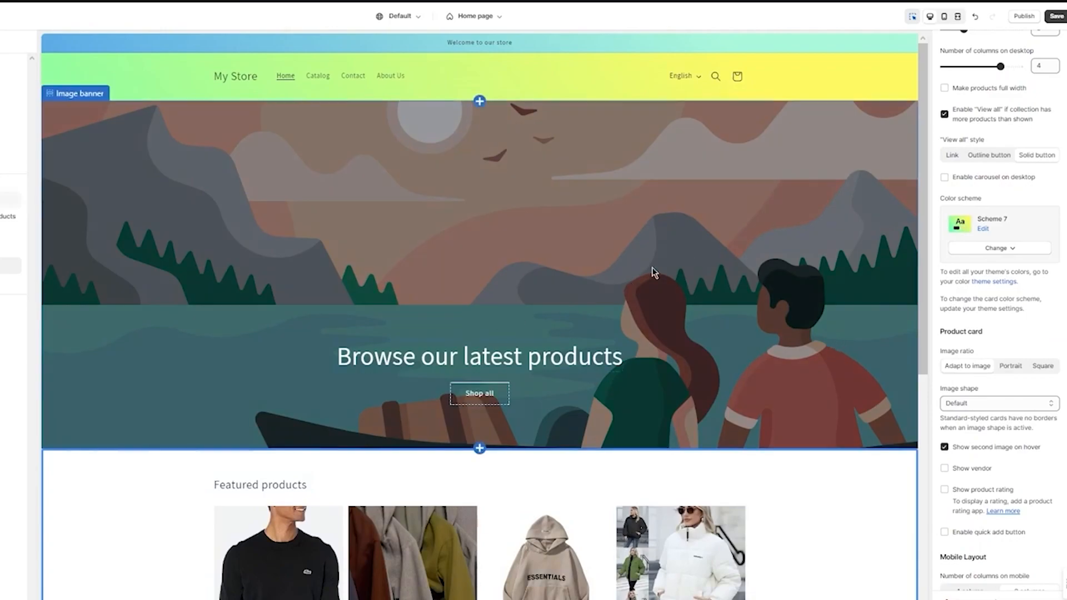
{"action": "scroll", "coordinate": [619, 198], "scroll_direction": "down", "scroll_amount": 6}
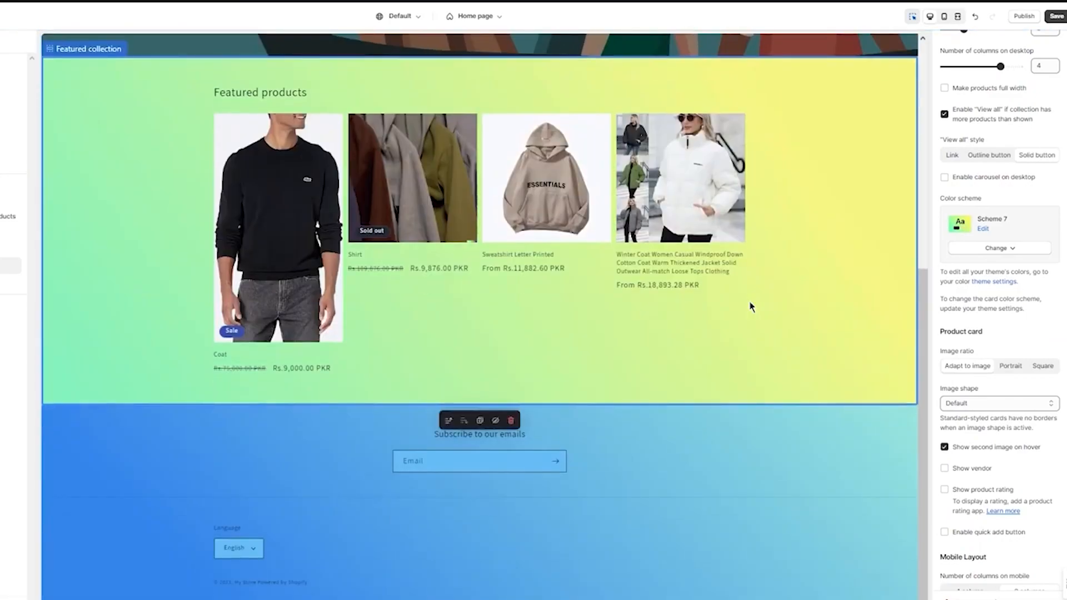
{"action": "scroll", "coordinate": [751, 307], "scroll_direction": "up", "scroll_amount": 6}
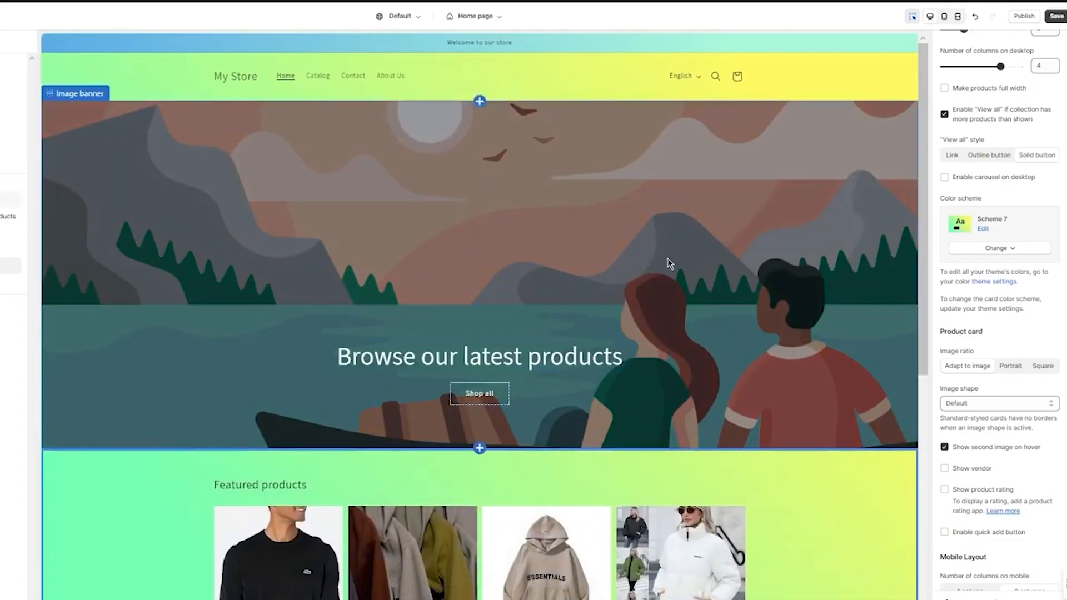
{"action": "scroll", "coordinate": [670, 263], "scroll_direction": "down", "scroll_amount": 3}
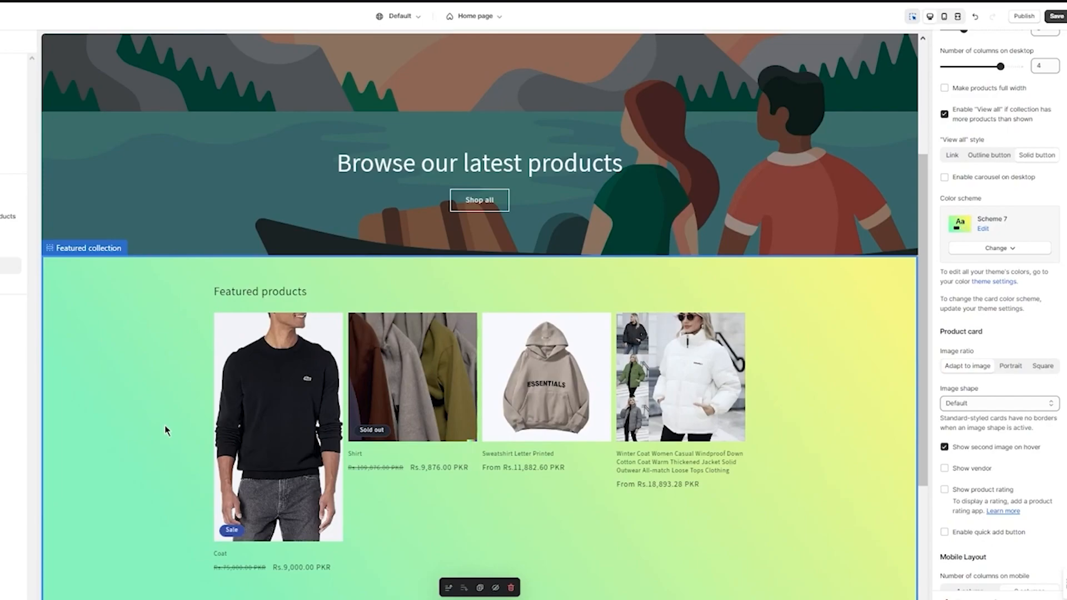
{"action": "scroll", "coordinate": [666, 226], "scroll_direction": "up", "scroll_amount": 3}
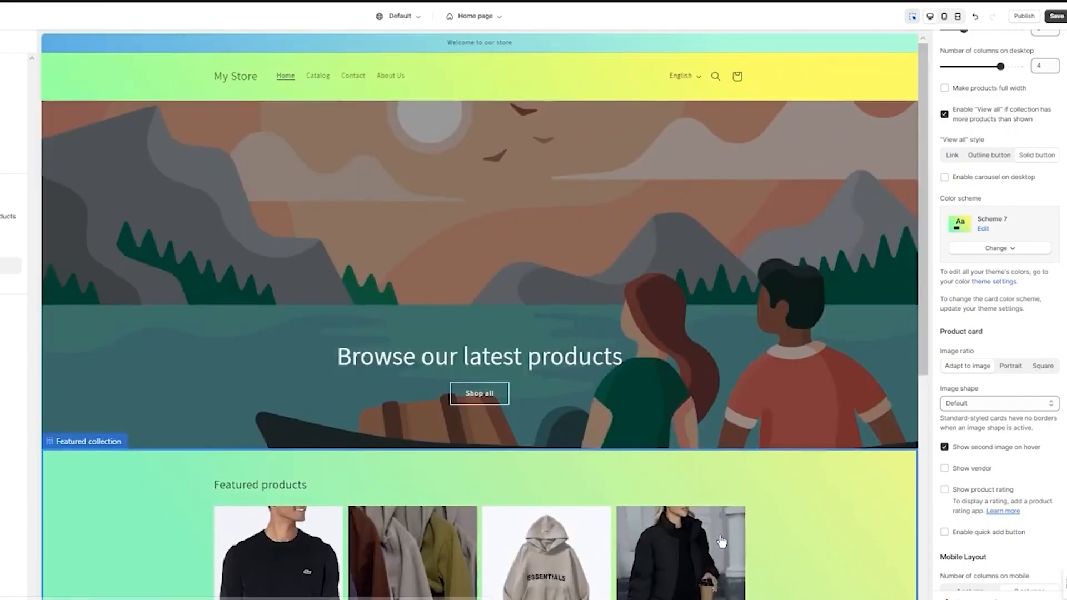
Set the first DALL_E2023-11 hoodies PNG from the store library as the image banner's first image
{"action": "left_click", "coordinate": [663, 220]}
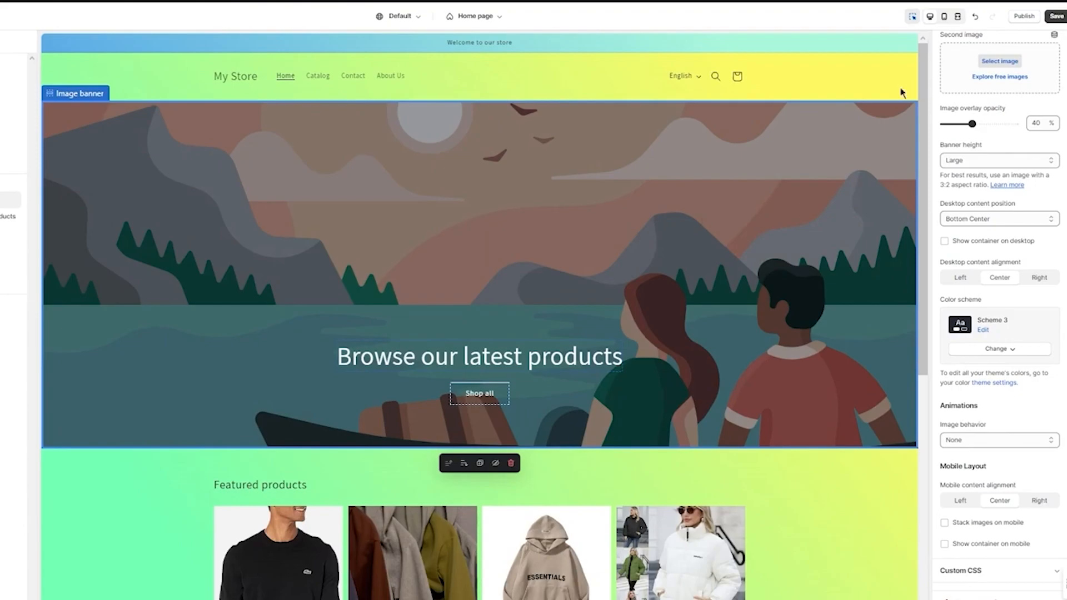
{"action": "scroll", "coordinate": [1022, 58], "scroll_direction": "up", "scroll_amount": 2}
{"action": "left_click", "coordinate": [1001, 88]}
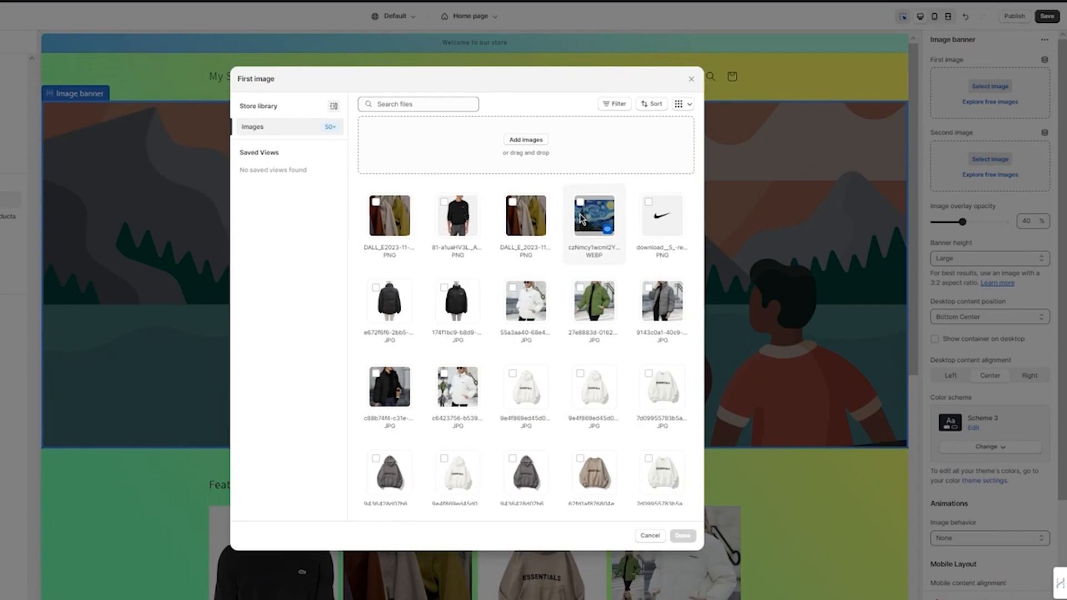
{"action": "left_click", "coordinate": [392, 228]}
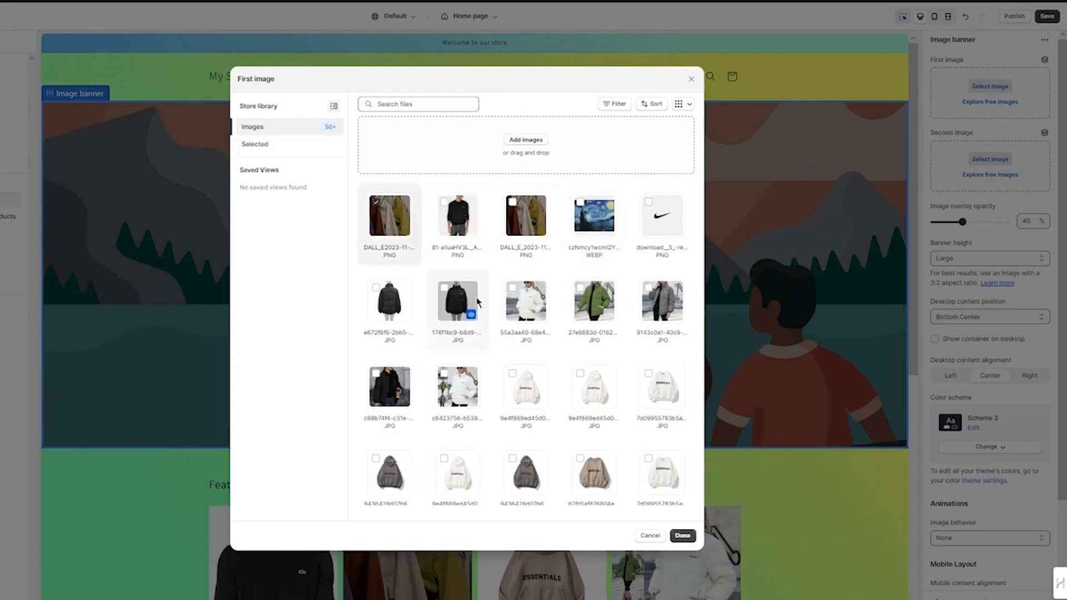
{"action": "left_click", "coordinate": [684, 535]}
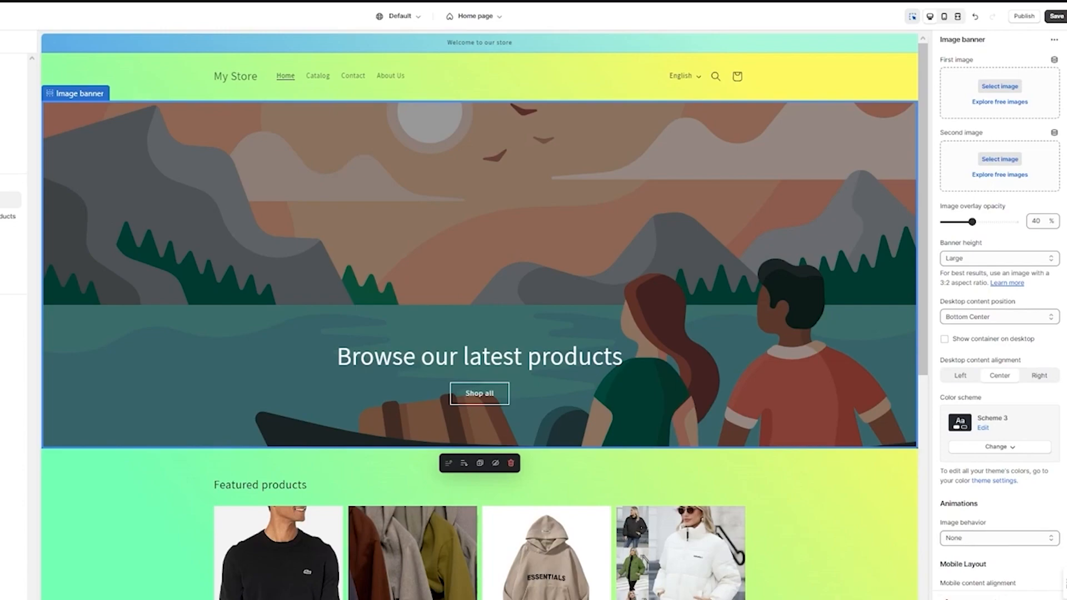
{"action": "left_click", "coordinate": [1000, 86]}
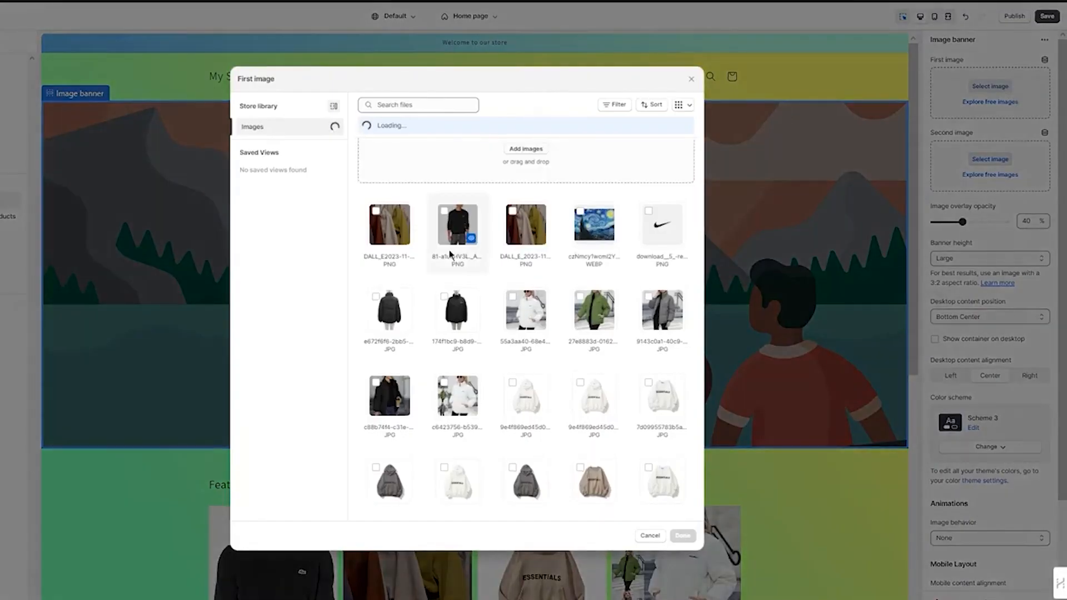
{"action": "left_click", "coordinate": [382, 224]}
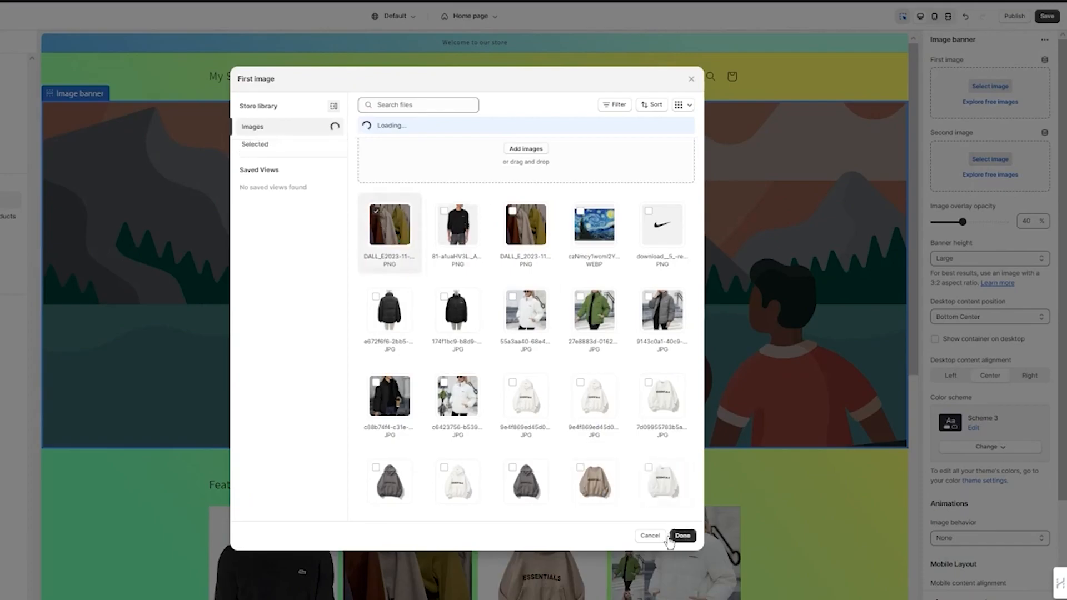
{"action": "left_click", "coordinate": [683, 536]}
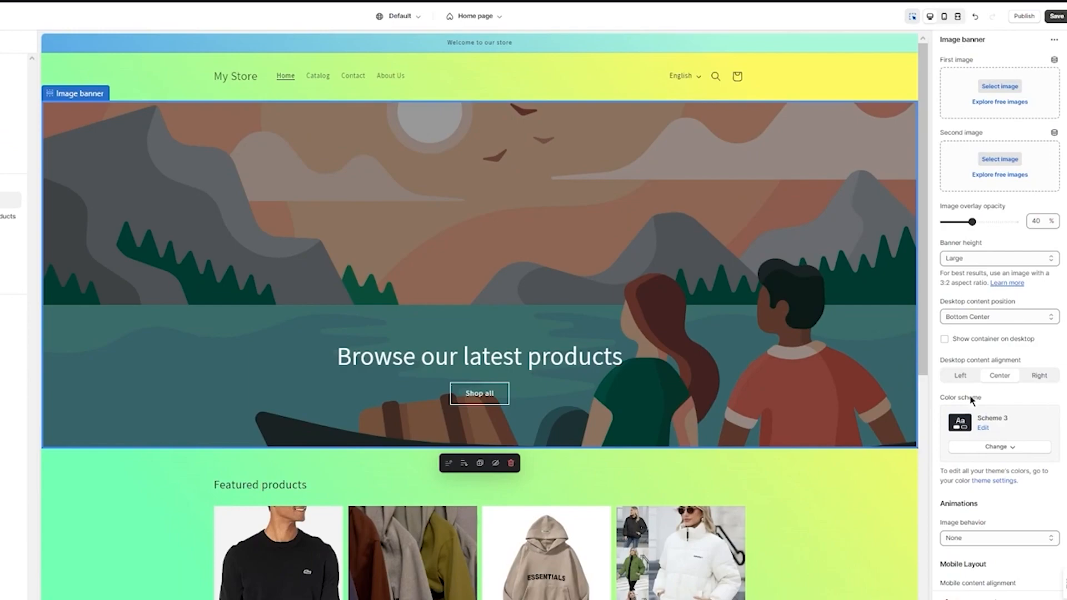
{"action": "left_click", "coordinate": [992, 95]}
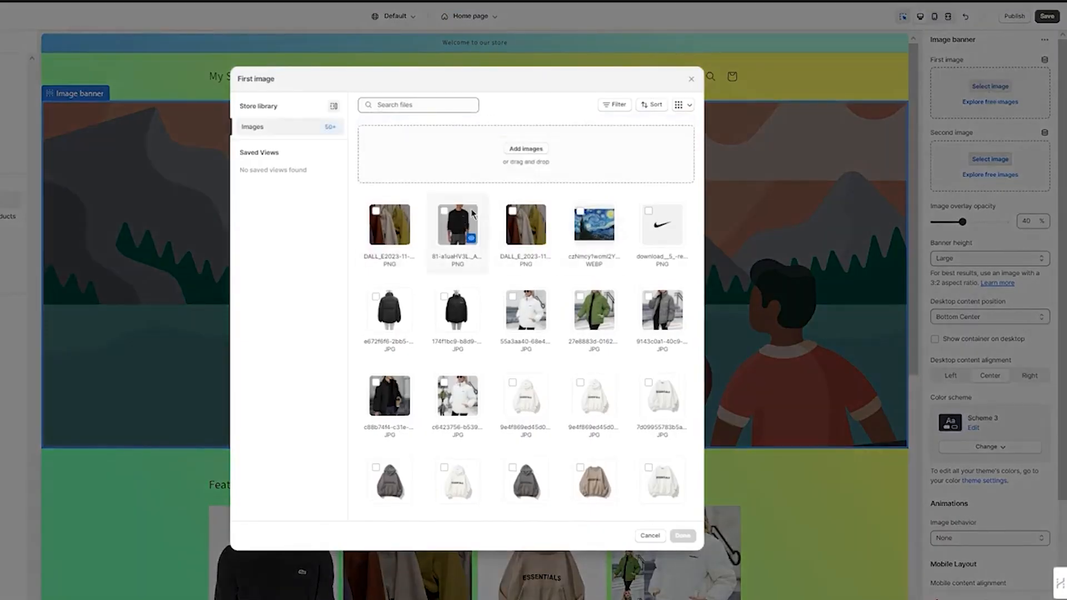
{"action": "left_click", "coordinate": [384, 230]}
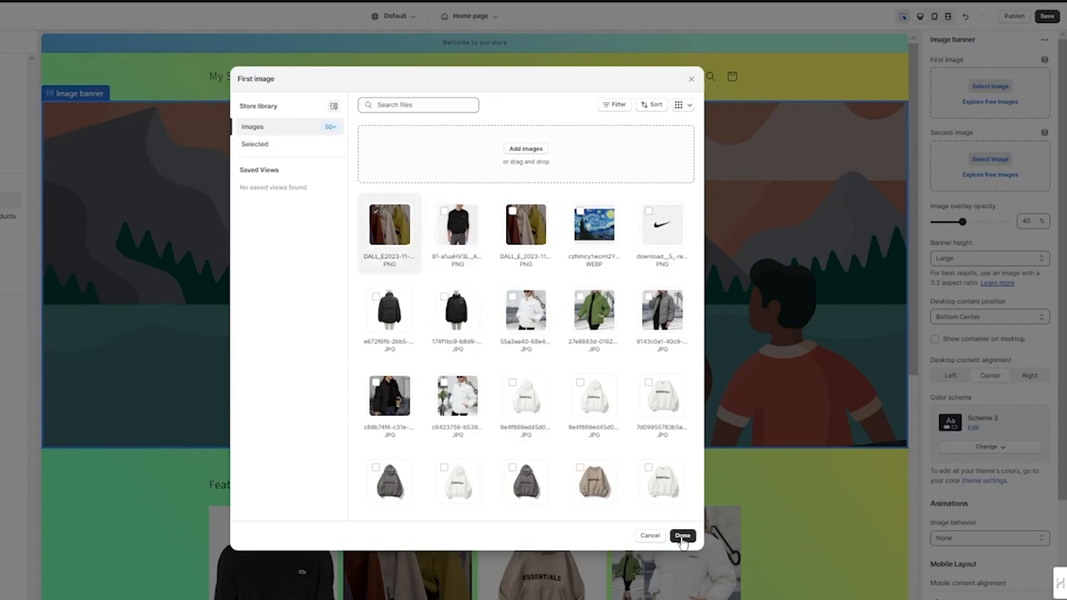
{"action": "left_click", "coordinate": [682, 537]}
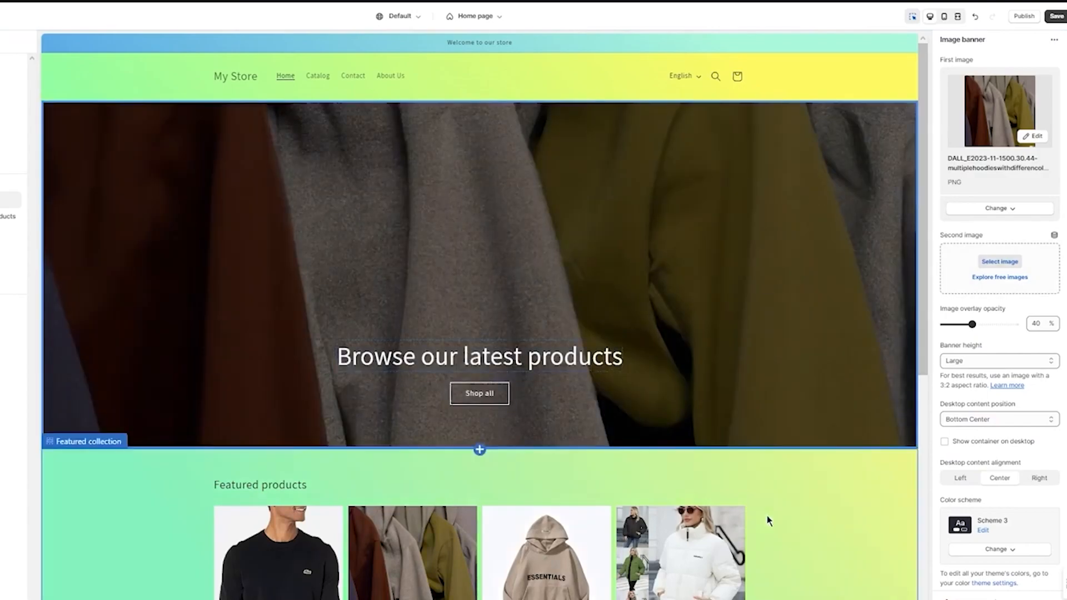
Replace the image banner's first image with the Starry Night WEBP picture from the store library
{"action": "left_click", "coordinate": [799, 556]}
{"action": "scroll", "coordinate": [795, 537], "scroll_direction": "up", "scroll_amount": 5}
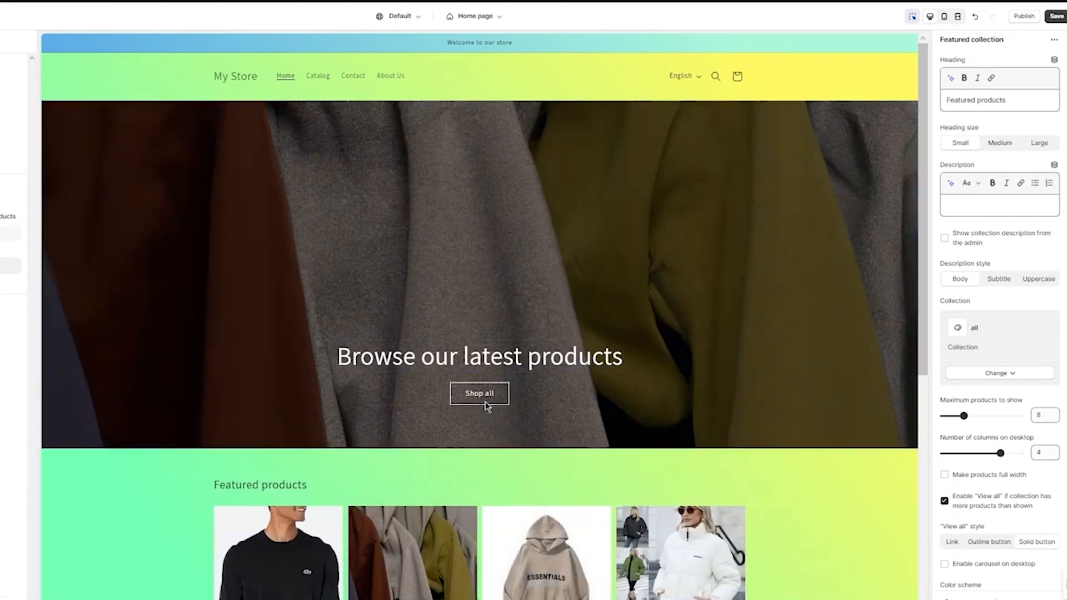
{"action": "left_click", "coordinate": [638, 278]}
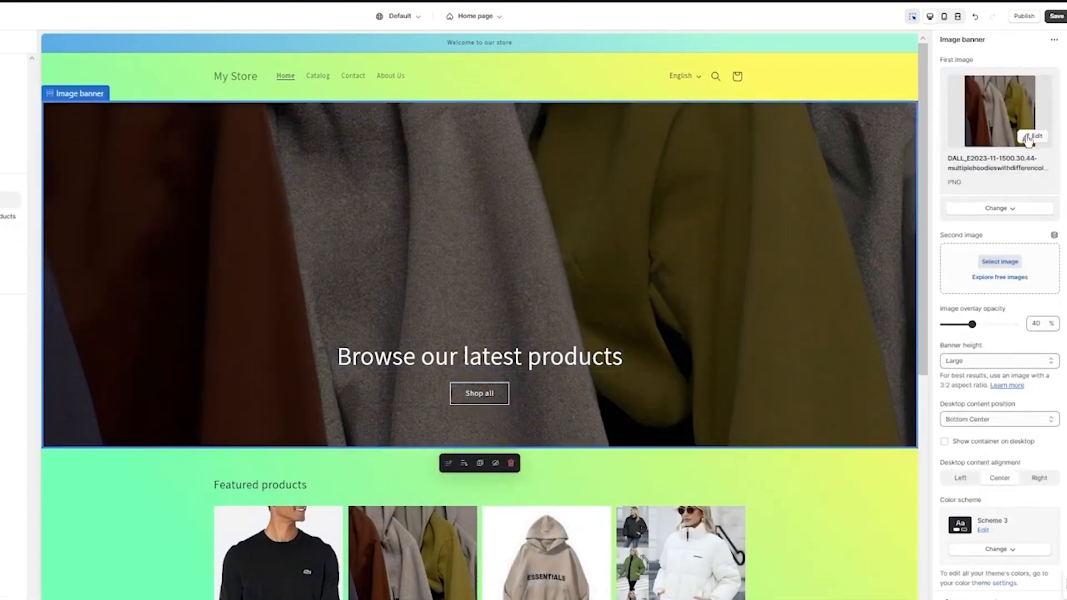
{"action": "left_click", "coordinate": [1013, 212]}
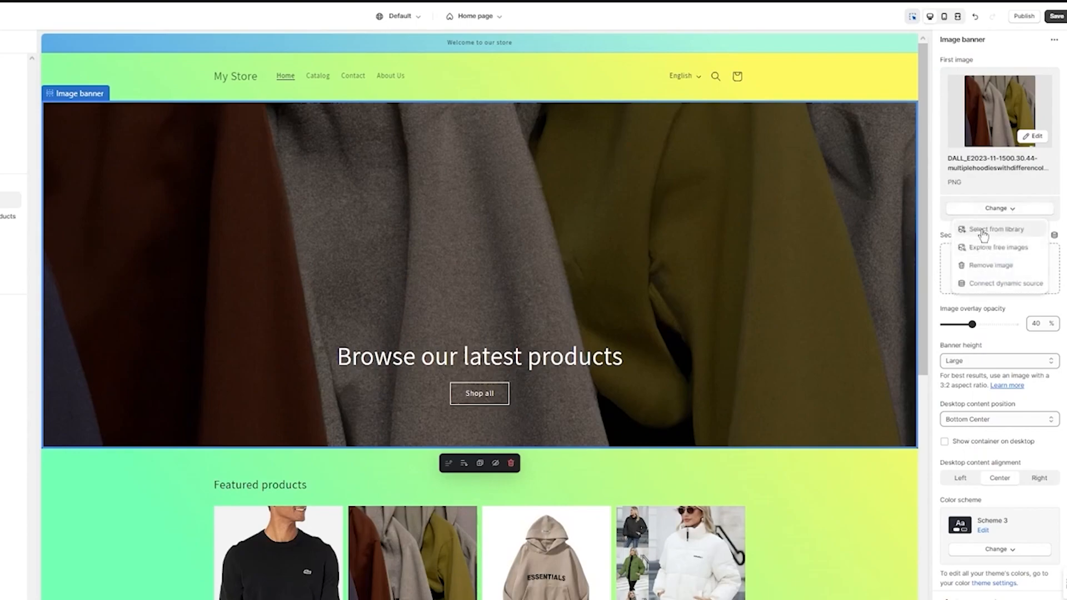
{"action": "left_click", "coordinate": [983, 231]}
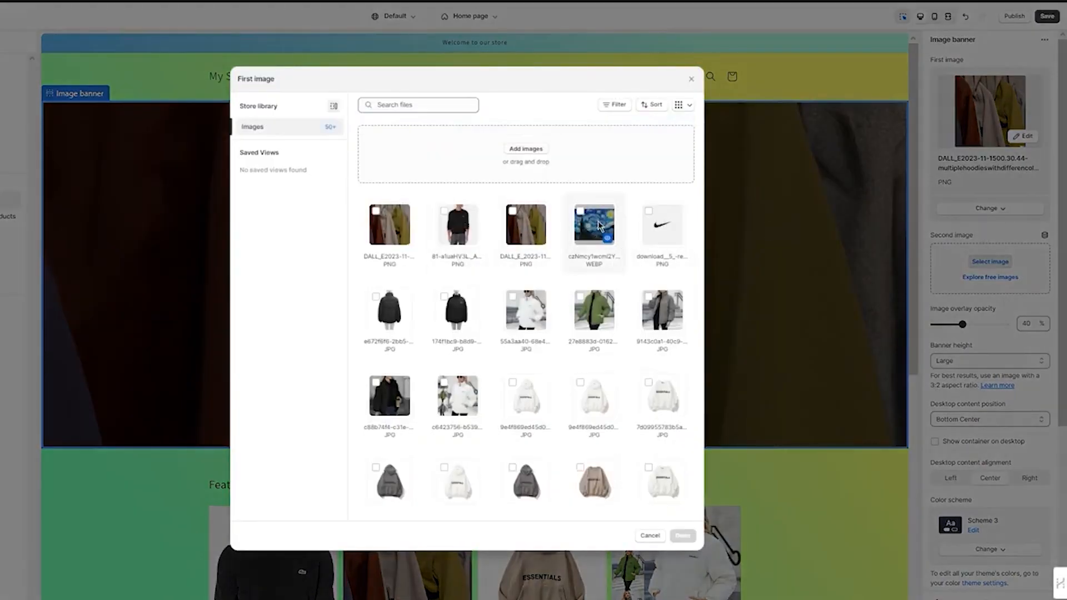
{"action": "left_click", "coordinate": [605, 251]}
{"action": "left_click", "coordinate": [683, 536]}
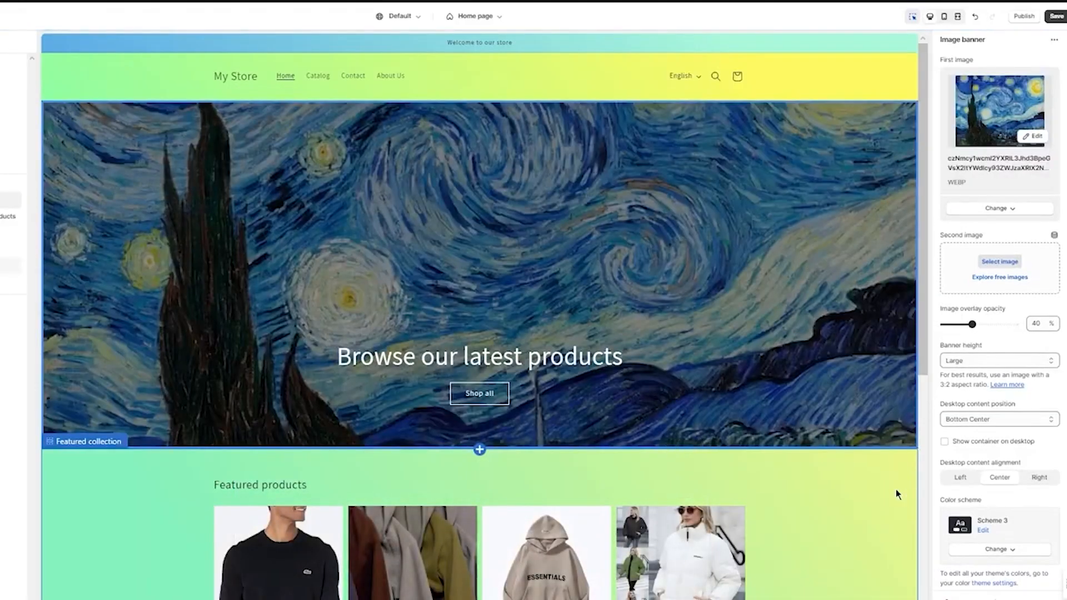
Try the Medium size on the banner heading "Browse our latest products" and set it back to Large
{"action": "left_click", "coordinate": [871, 531]}
{"action": "scroll", "coordinate": [853, 521], "scroll_direction": "up", "scroll_amount": 6}
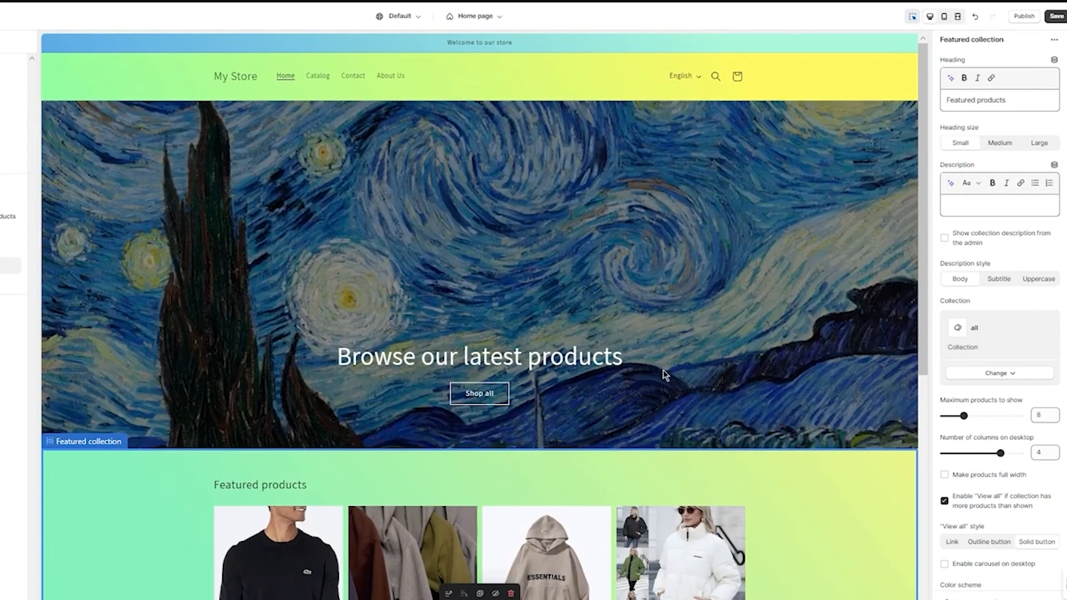
{"action": "left_click", "coordinate": [597, 308]}
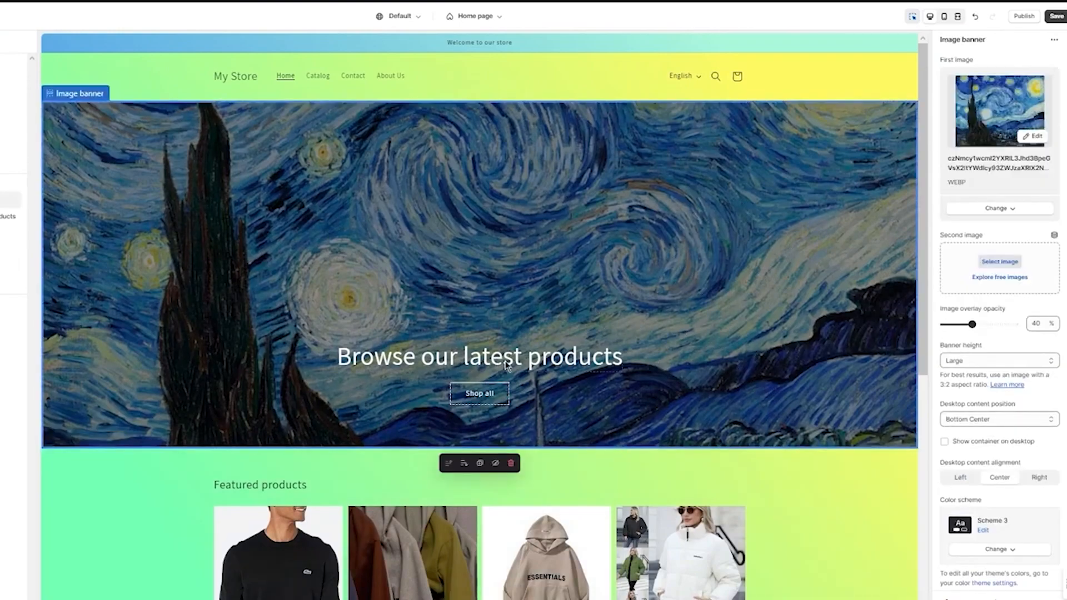
{"action": "left_click", "coordinate": [514, 364]}
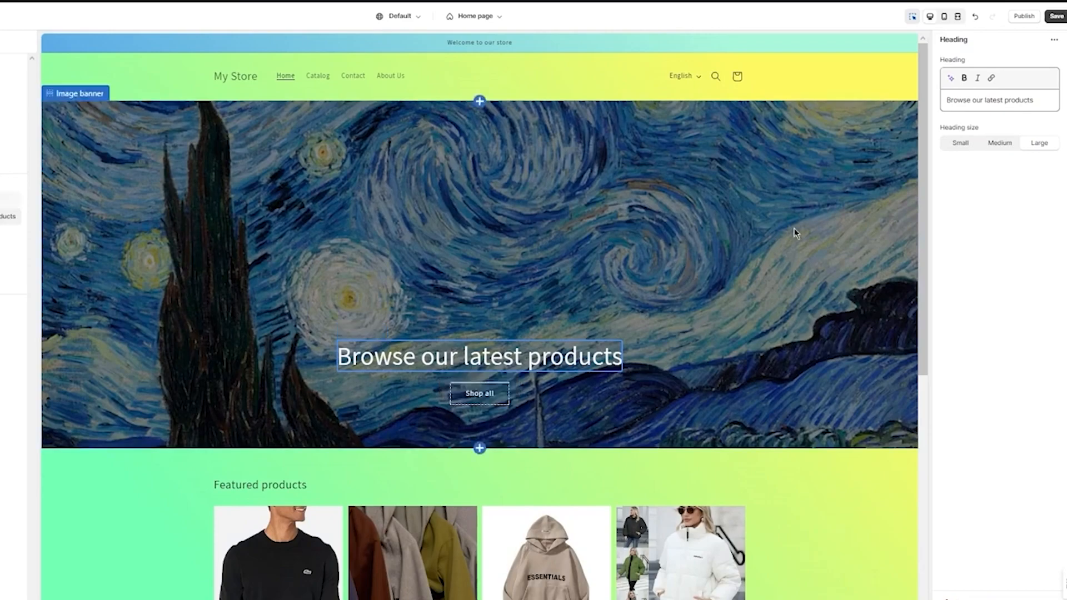
{"action": "left_click", "coordinate": [998, 144]}
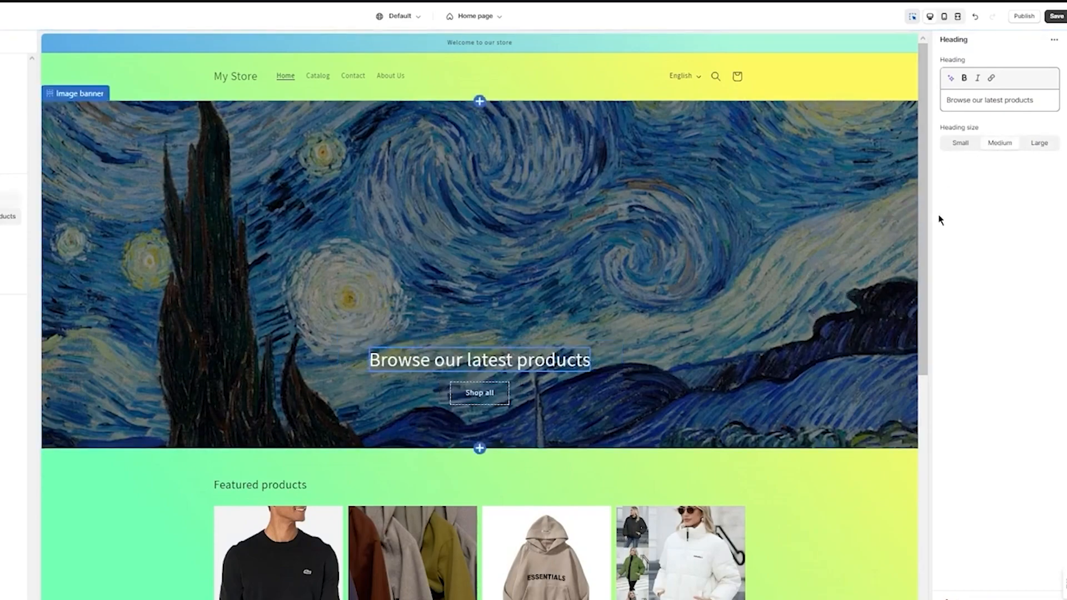
{"action": "left_click", "coordinate": [1044, 145]}
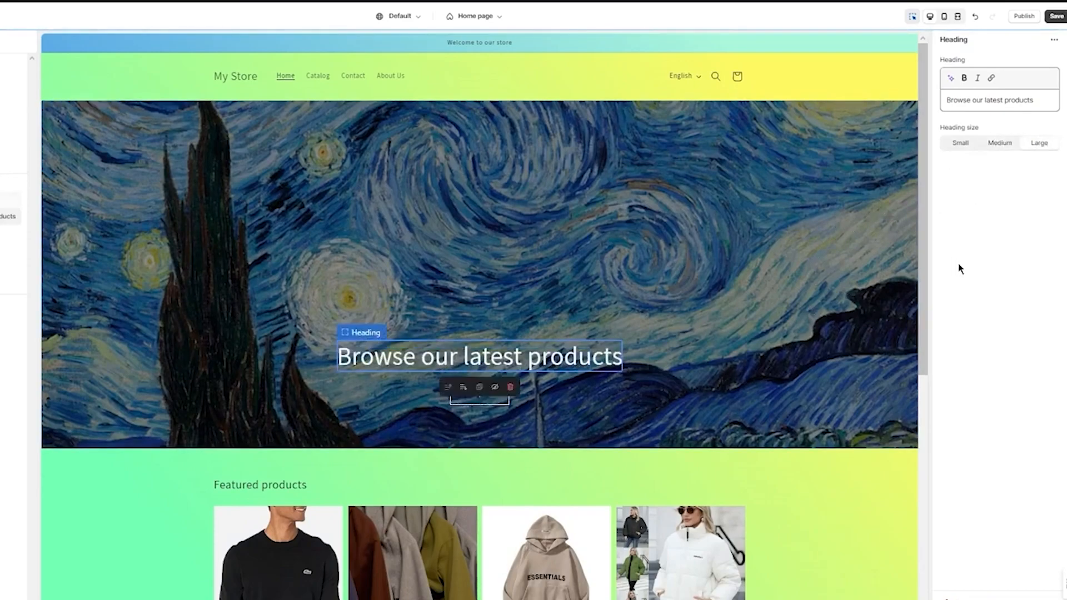
Apply Scheme 4 as the image banner's color scheme
{"action": "left_click", "coordinate": [818, 207]}
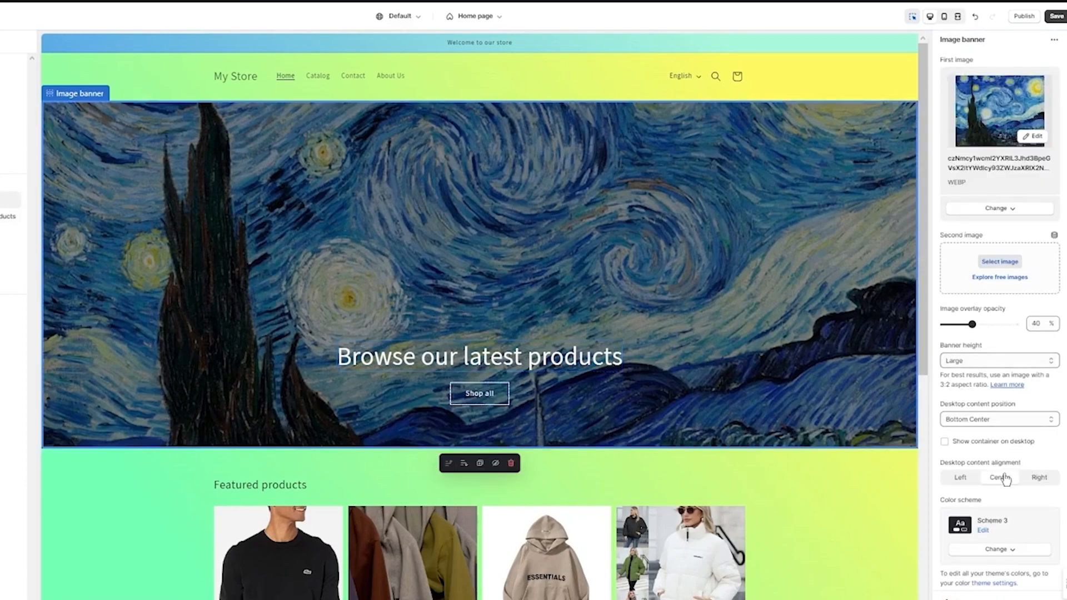
{"action": "scroll", "coordinate": [1007, 398], "scroll_direction": "down", "scroll_amount": 1}
{"action": "scroll", "coordinate": [1006, 398], "scroll_direction": "down", "scroll_amount": 4}
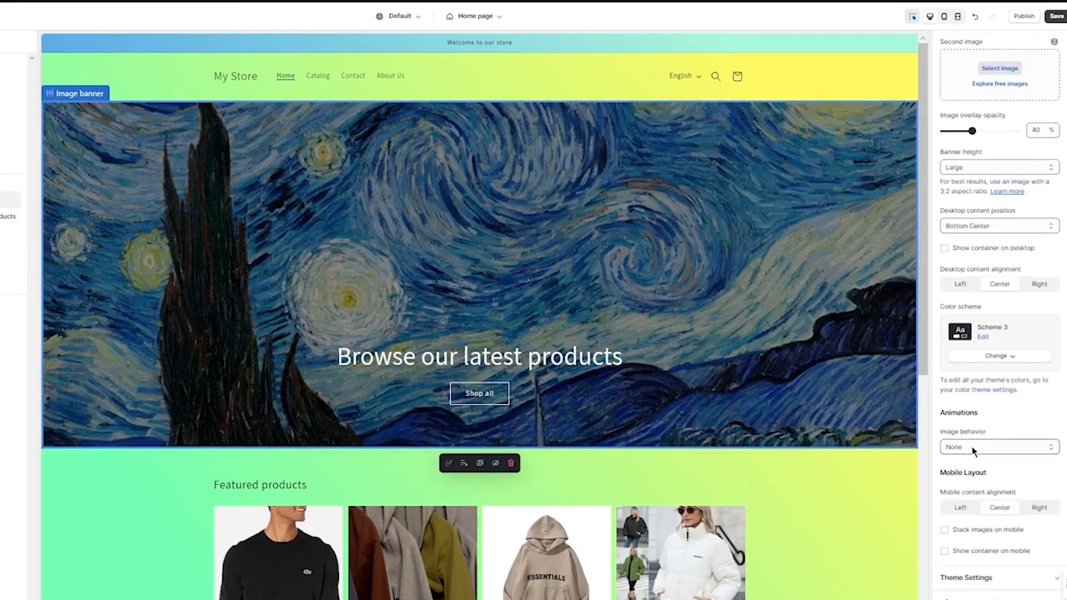
{"action": "scroll", "coordinate": [972, 452], "scroll_direction": "down", "scroll_amount": 1}
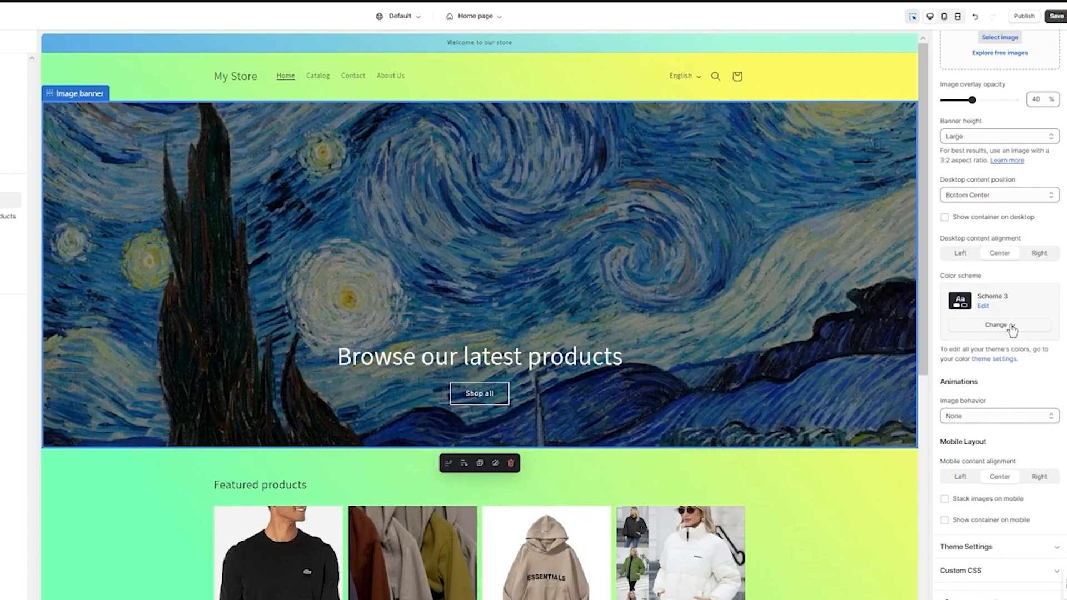
{"action": "scroll", "coordinate": [1010, 337], "scroll_direction": "up", "scroll_amount": 6}
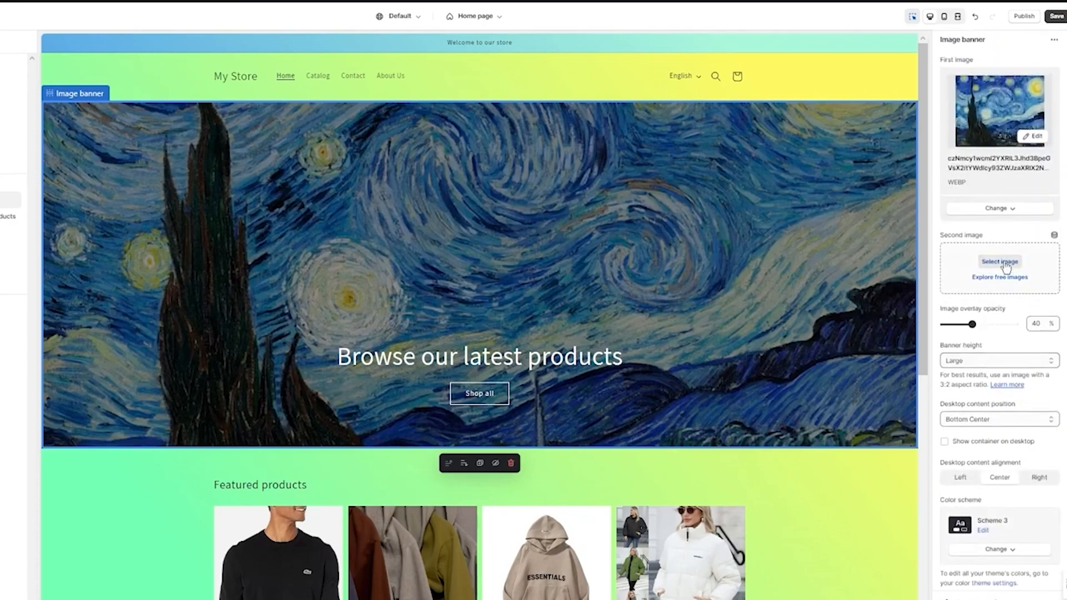
{"action": "scroll", "coordinate": [1018, 257], "scroll_direction": "down", "scroll_amount": 5}
{"action": "left_click", "coordinate": [1012, 357]}
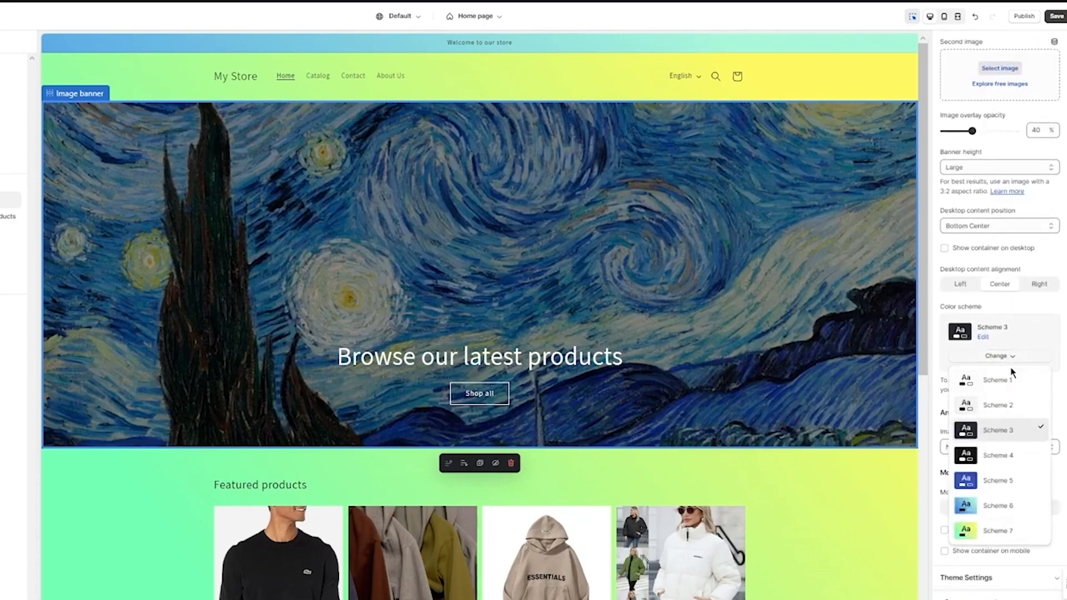
{"action": "left_click", "coordinate": [1007, 467]}
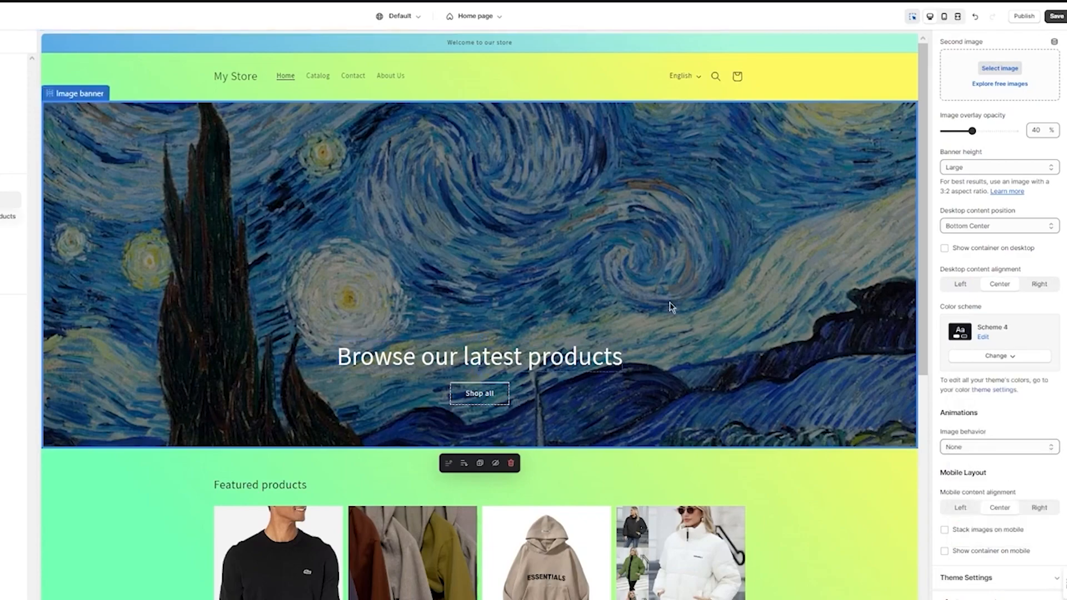
Check the featured collection and footer in the preview and open the theme-wide color scheme settings
{"action": "scroll", "coordinate": [598, 351], "scroll_direction": "down", "scroll_amount": 7}
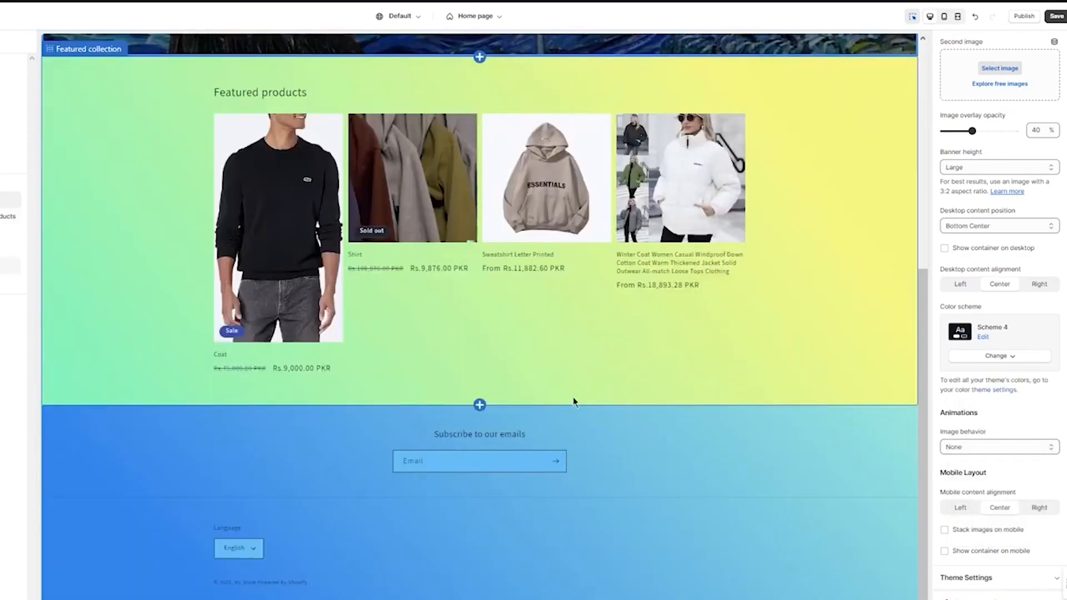
{"action": "left_click", "coordinate": [611, 459]}
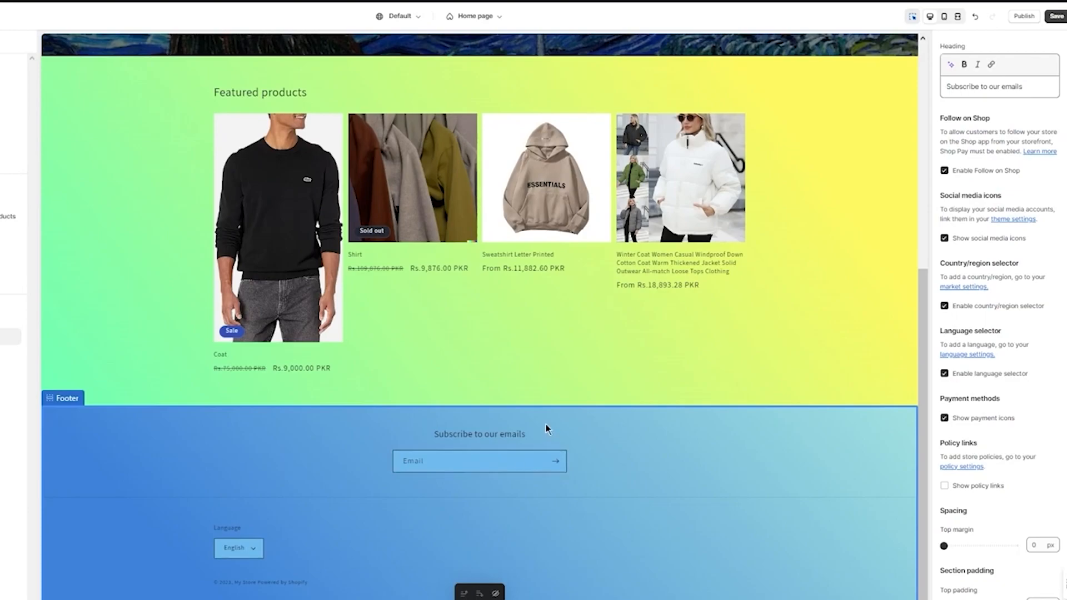
{"action": "scroll", "coordinate": [546, 423], "scroll_direction": "up", "scroll_amount": 6}
{"action": "scroll", "coordinate": [546, 412], "scroll_direction": "down", "scroll_amount": 6}
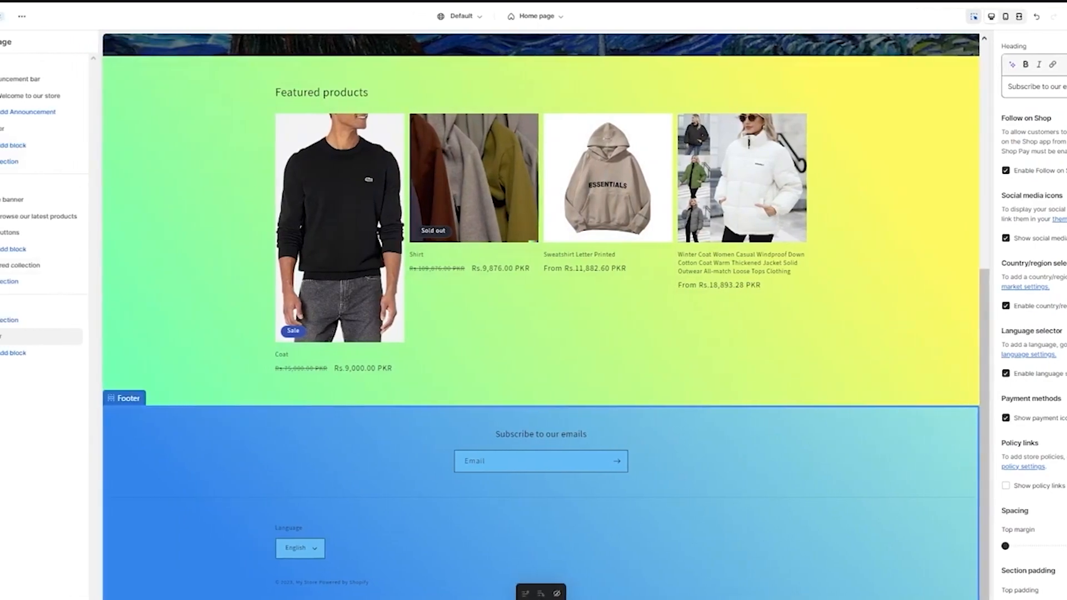
{"action": "left_click", "coordinate": [11, 65]}
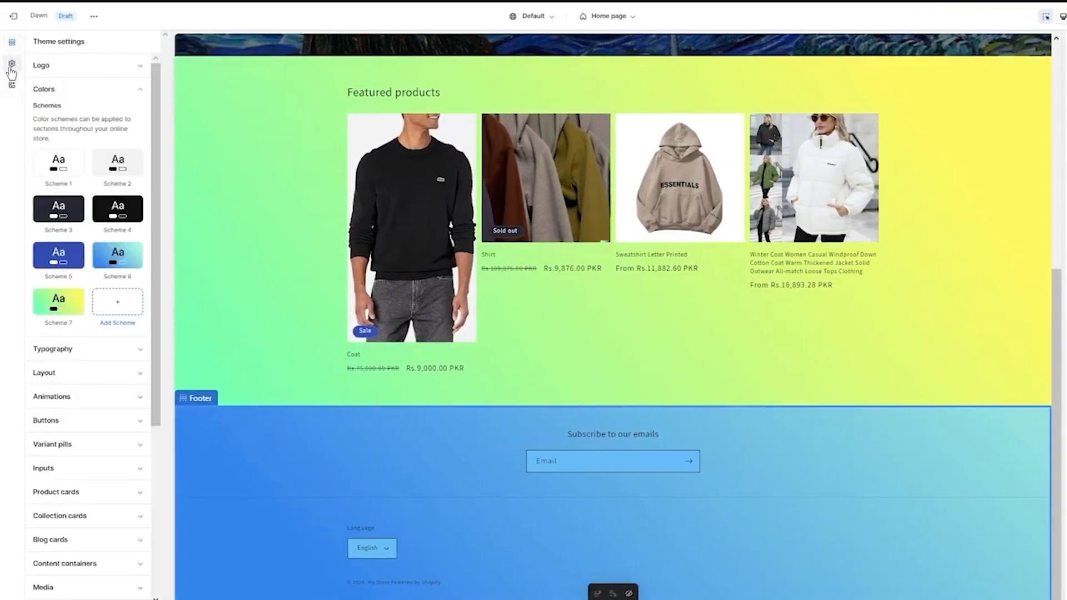
Set the background color of Scheme 6 to white, #FFFFFF
{"action": "left_click", "coordinate": [106, 250]}
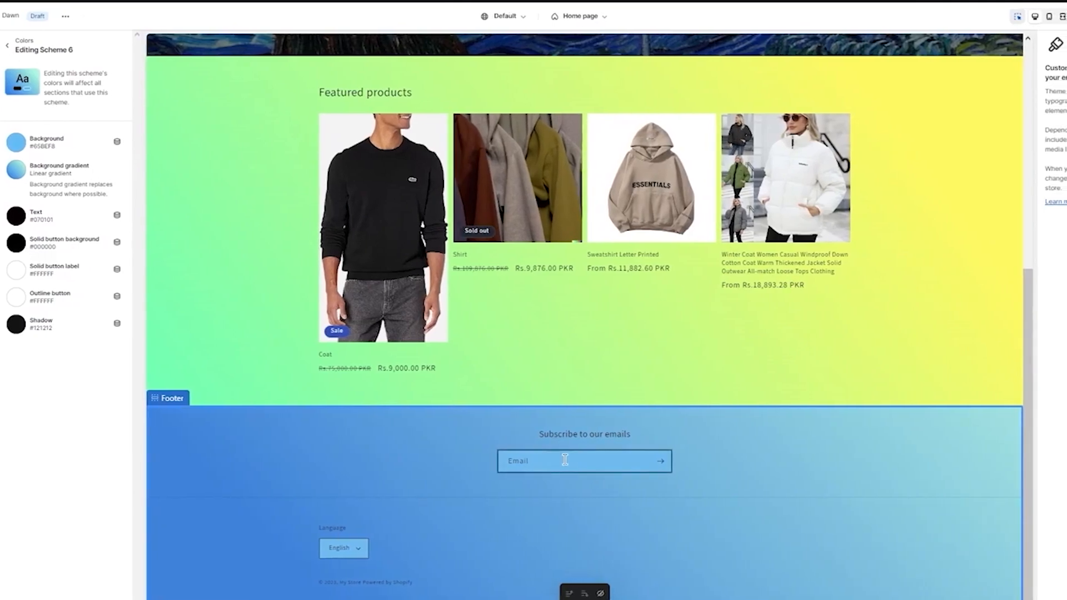
{"action": "left_click", "coordinate": [15, 141]}
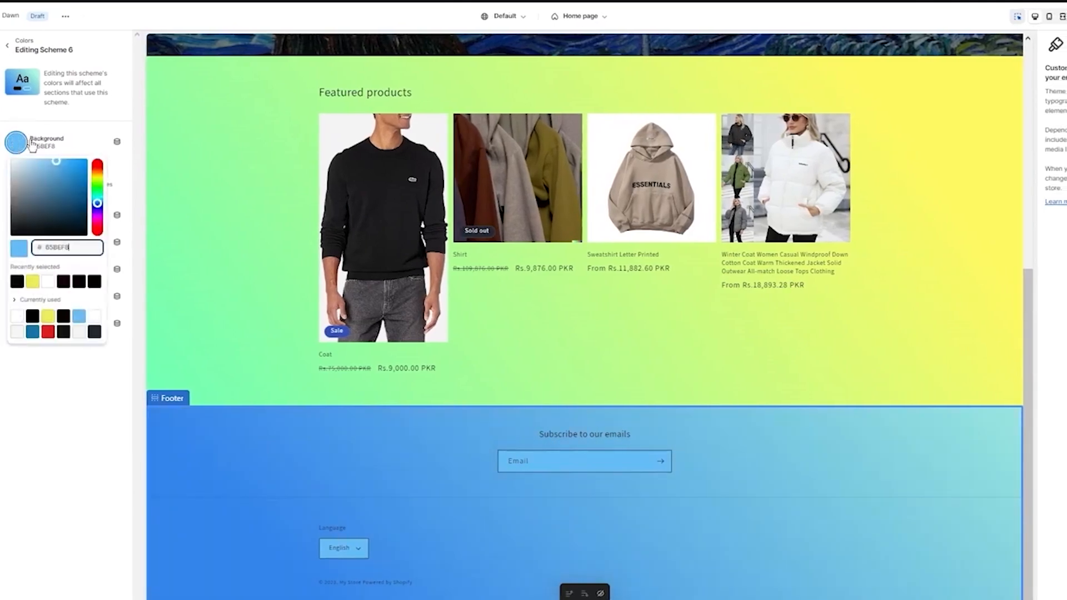
{"action": "left_click_drag", "start_coordinate": [24, 164], "coordinate": [2, 153]}
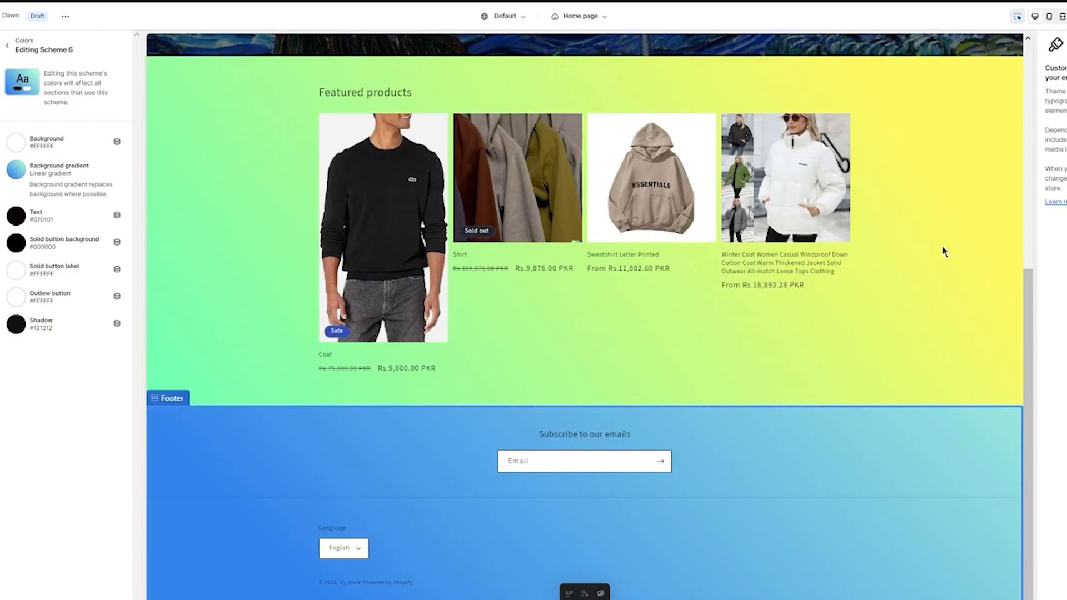
Review the homepage preview from header to footer and look through the featured collection's layout, color scheme and product card settings
{"action": "scroll", "coordinate": [417, 331], "scroll_direction": "up", "scroll_amount": 7}
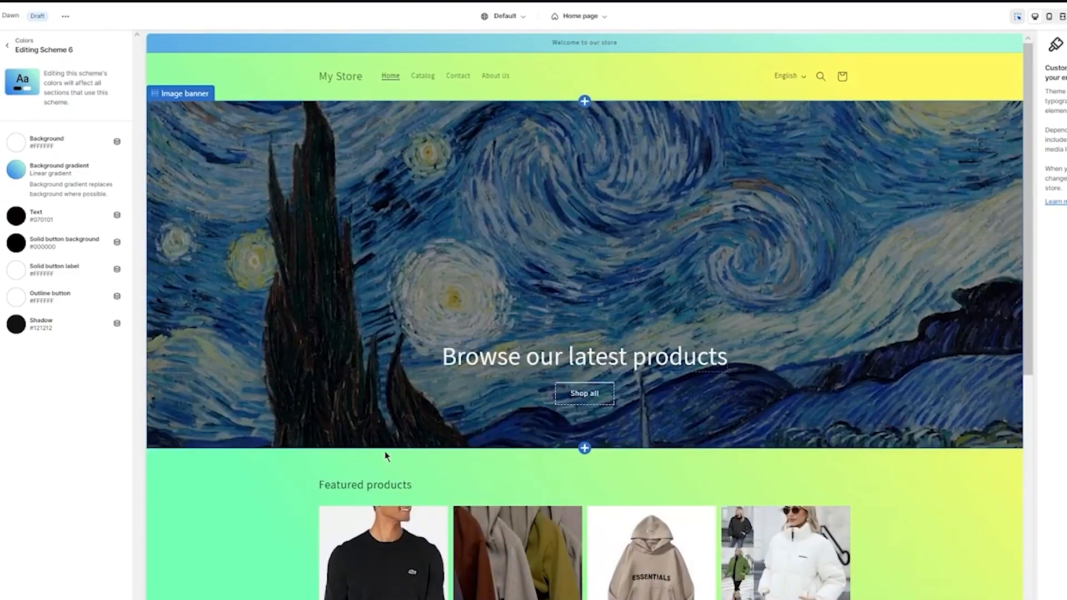
{"action": "scroll", "coordinate": [818, 433], "scroll_direction": "down", "scroll_amount": 6}
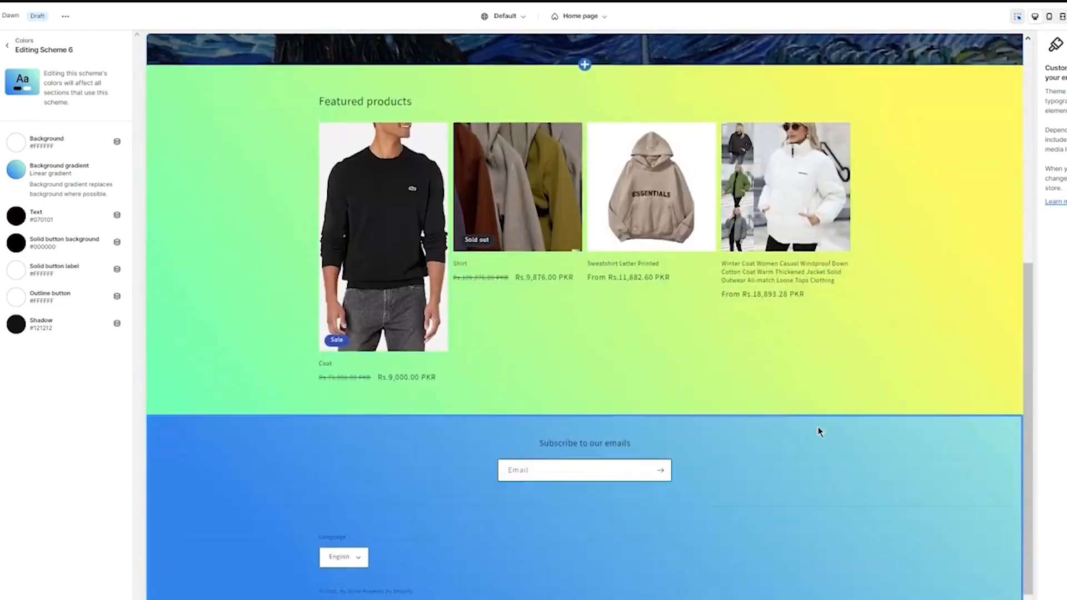
{"action": "scroll", "coordinate": [800, 417], "scroll_direction": "up", "scroll_amount": 3}
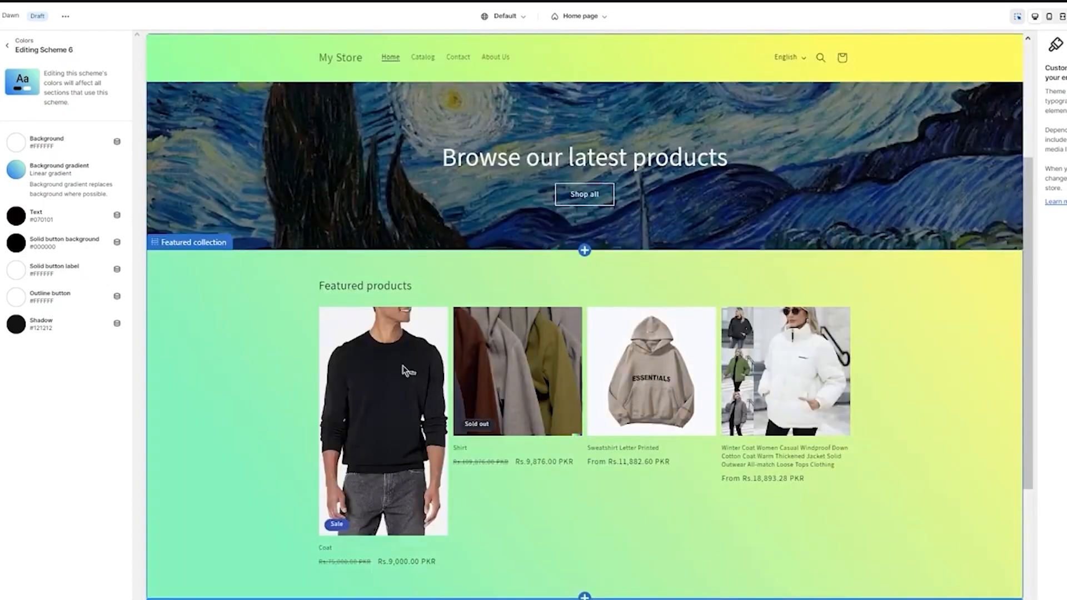
{"action": "left_click", "coordinate": [276, 345]}
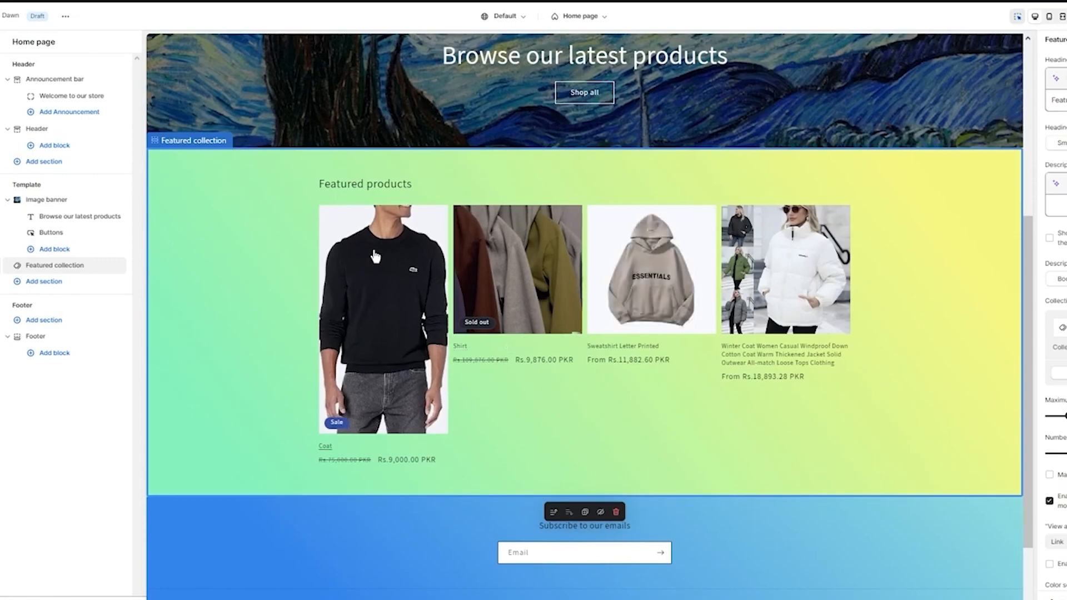
{"action": "scroll", "coordinate": [716, 188], "scroll_direction": "up", "scroll_amount": 5}
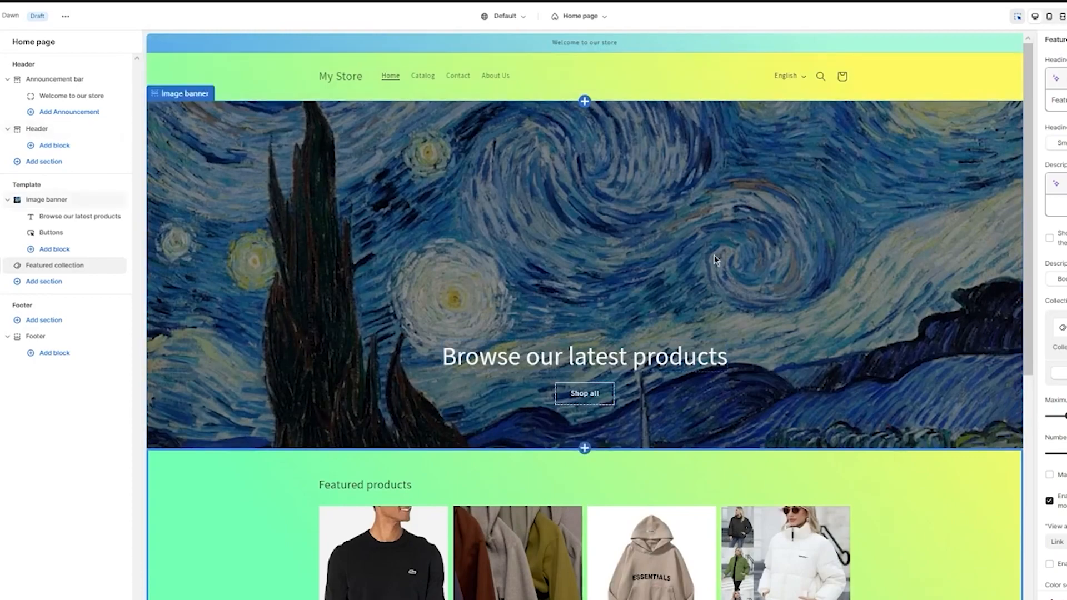
{"action": "scroll", "coordinate": [989, 211], "scroll_direction": "down", "scroll_amount": 2}
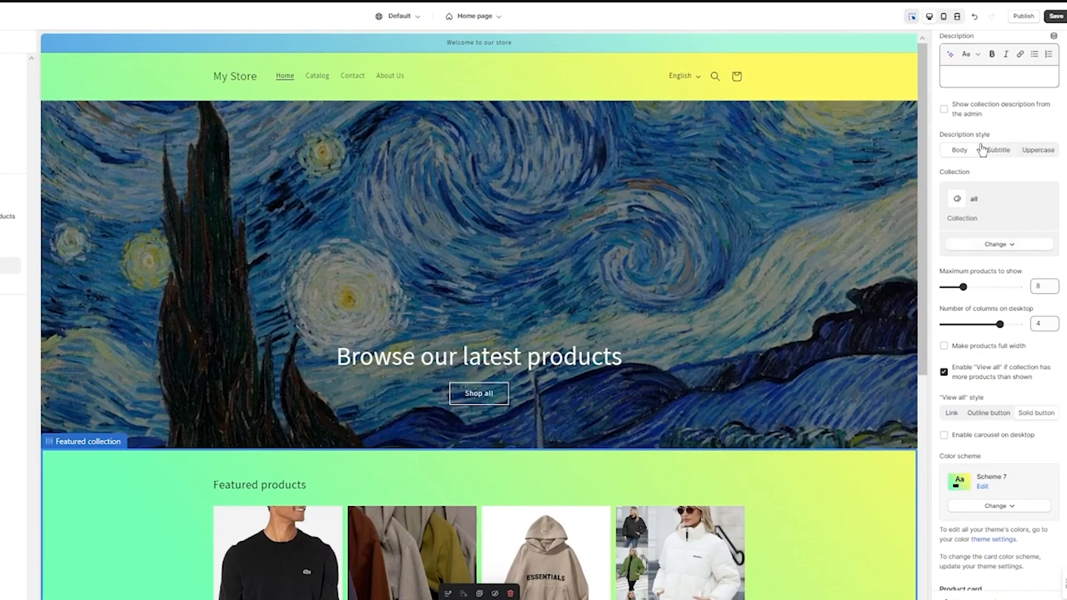
{"action": "scroll", "coordinate": [981, 176], "scroll_direction": "down", "scroll_amount": 5}
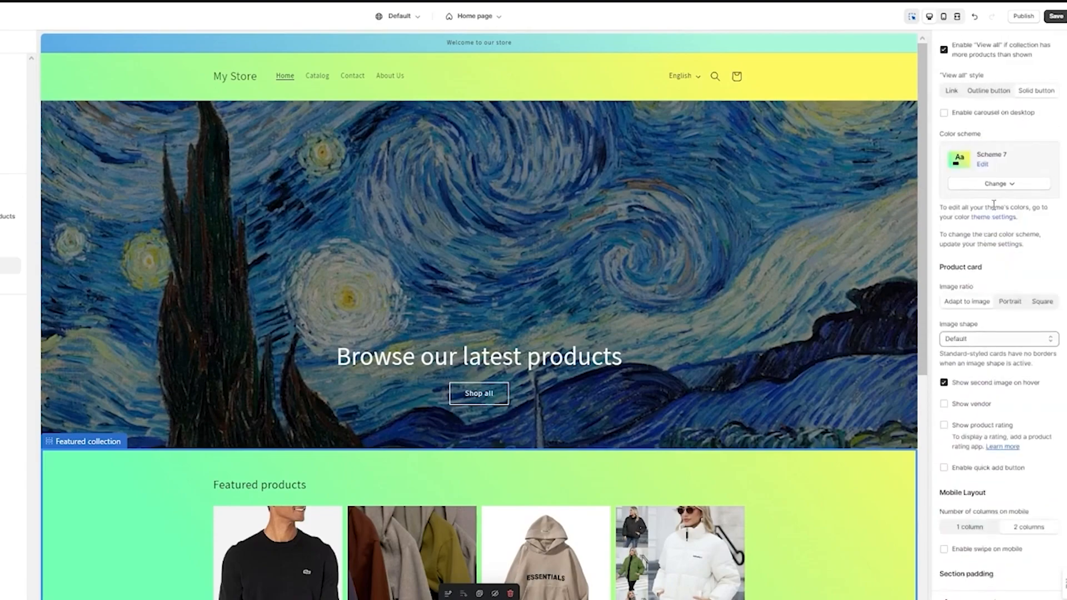
{"action": "scroll", "coordinate": [290, 346], "scroll_direction": "down", "scroll_amount": 3}
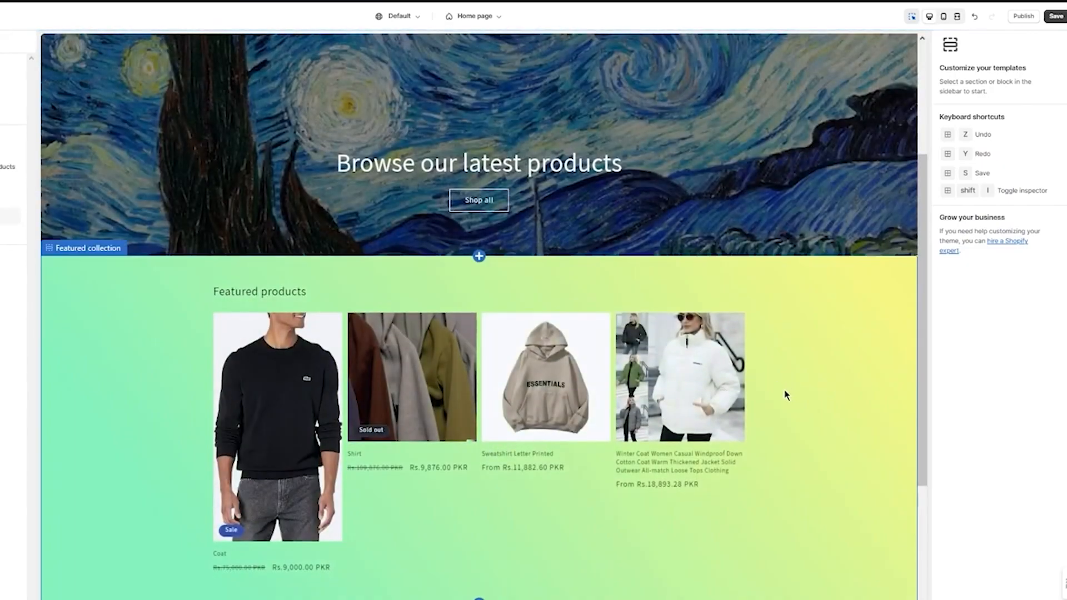
Compare the Portrait, Square and Adapt to image ratios on the featured collection's product cards and settle on Square
{"action": "left_click", "coordinate": [785, 395]}
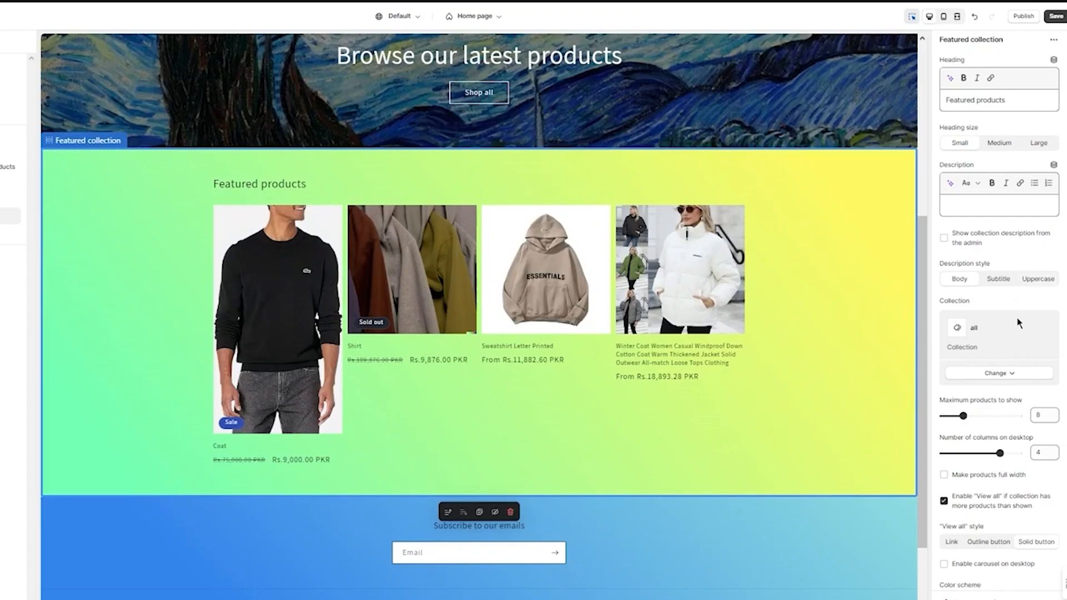
{"action": "scroll", "coordinate": [1021, 308], "scroll_direction": "down", "scroll_amount": 5}
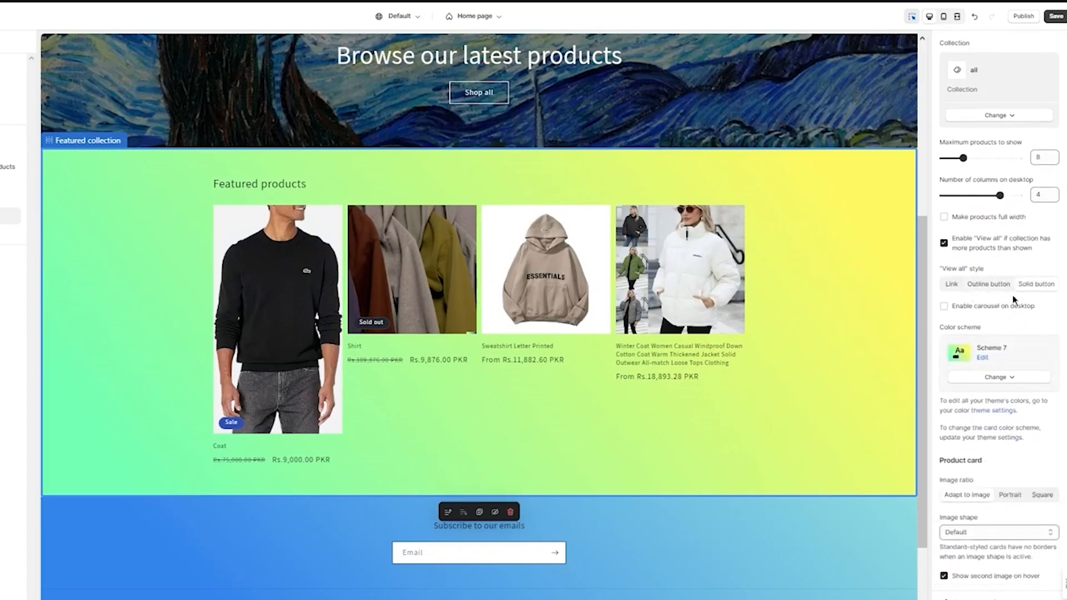
{"action": "scroll", "coordinate": [1013, 297], "scroll_direction": "down", "scroll_amount": 4}
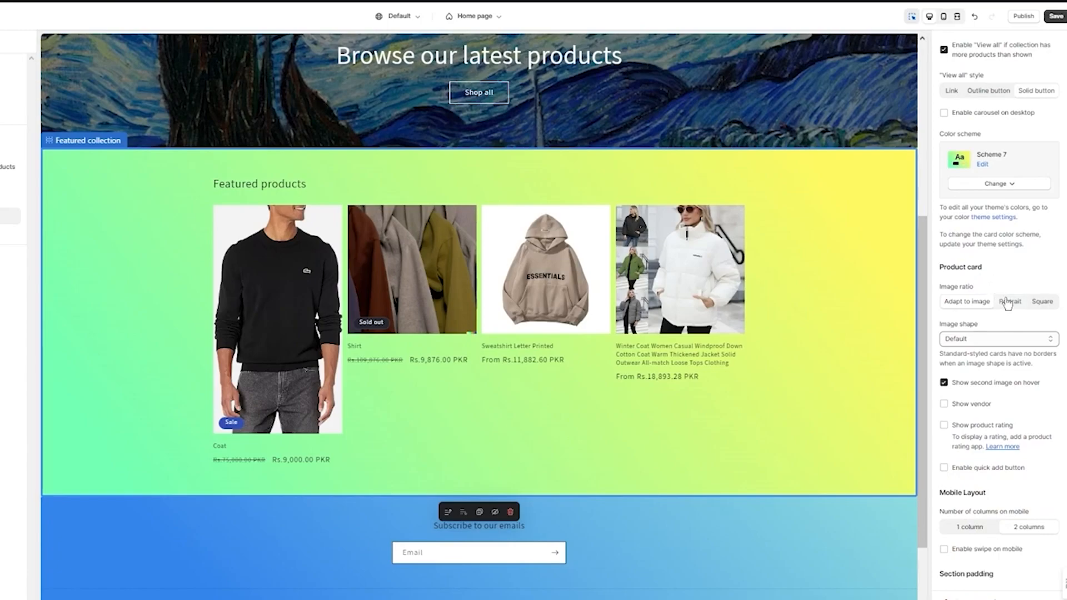
{"action": "left_click", "coordinate": [1009, 302]}
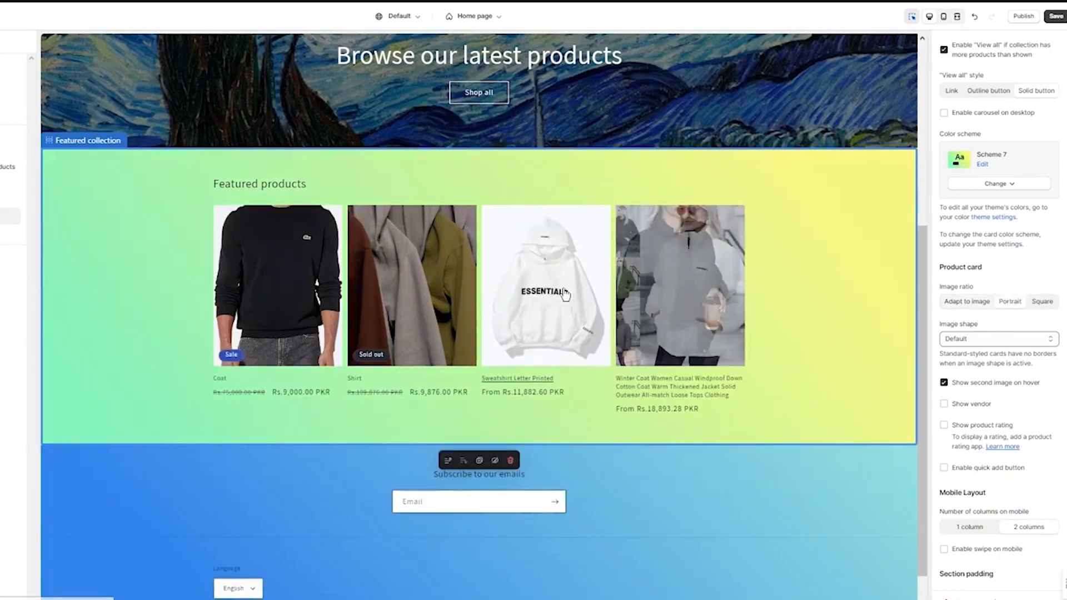
{"action": "left_click", "coordinate": [1041, 301]}
{"action": "left_click", "coordinate": [959, 303]}
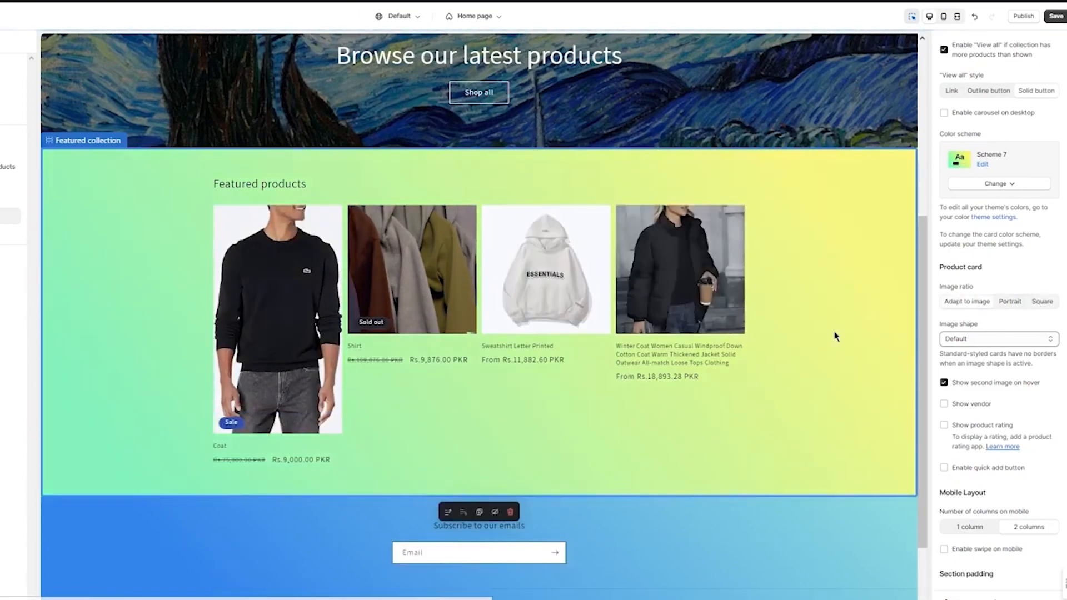
{"action": "left_click", "coordinate": [1009, 303]}
{"action": "left_click", "coordinate": [1038, 304]}
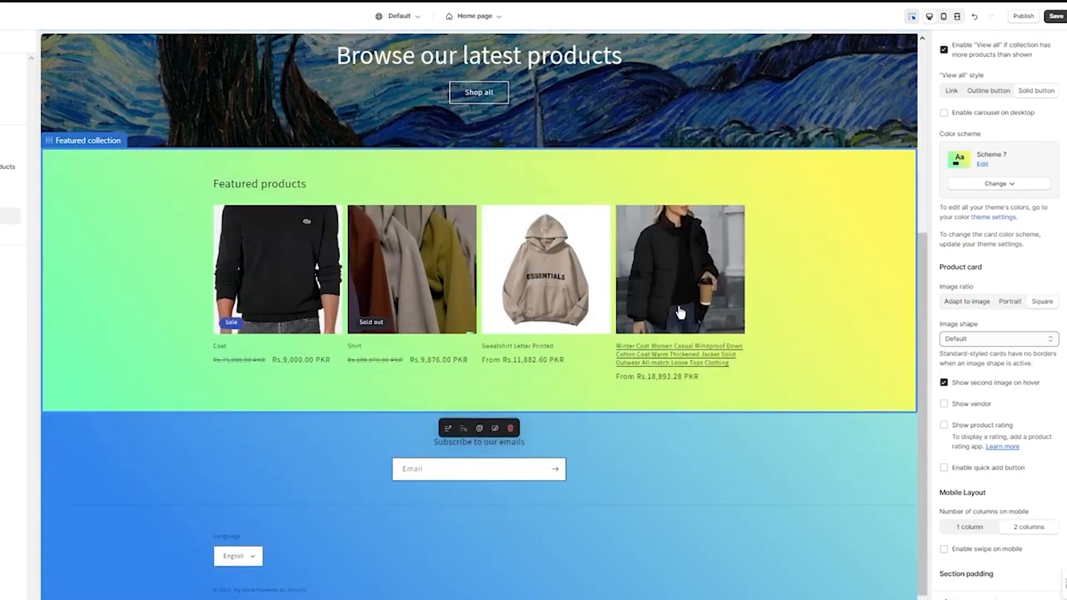
{"action": "left_click", "coordinate": [1025, 300]}
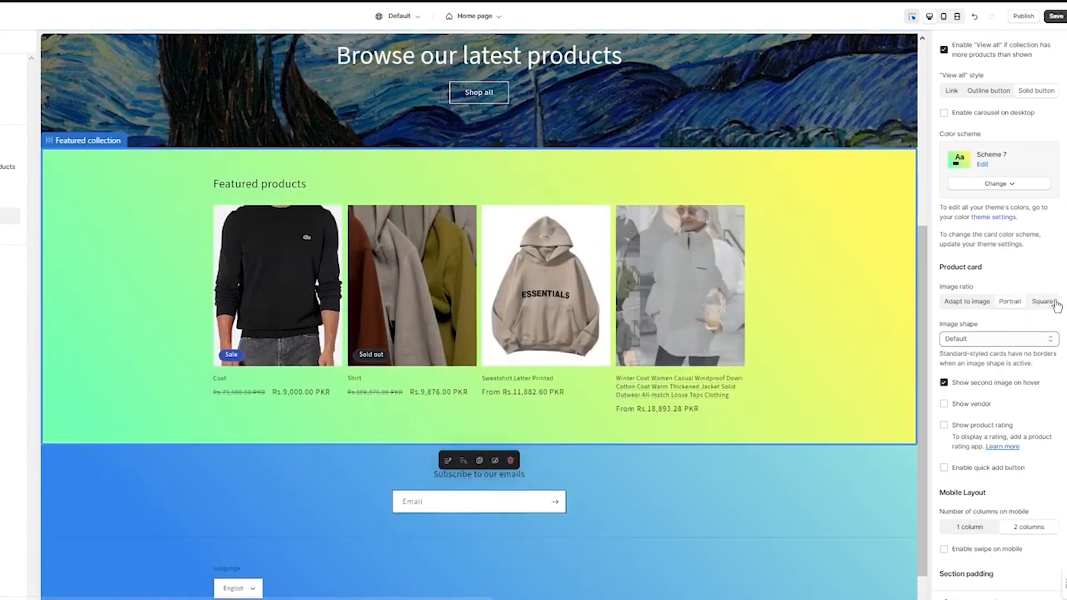
{"action": "left_click", "coordinate": [1035, 302]}
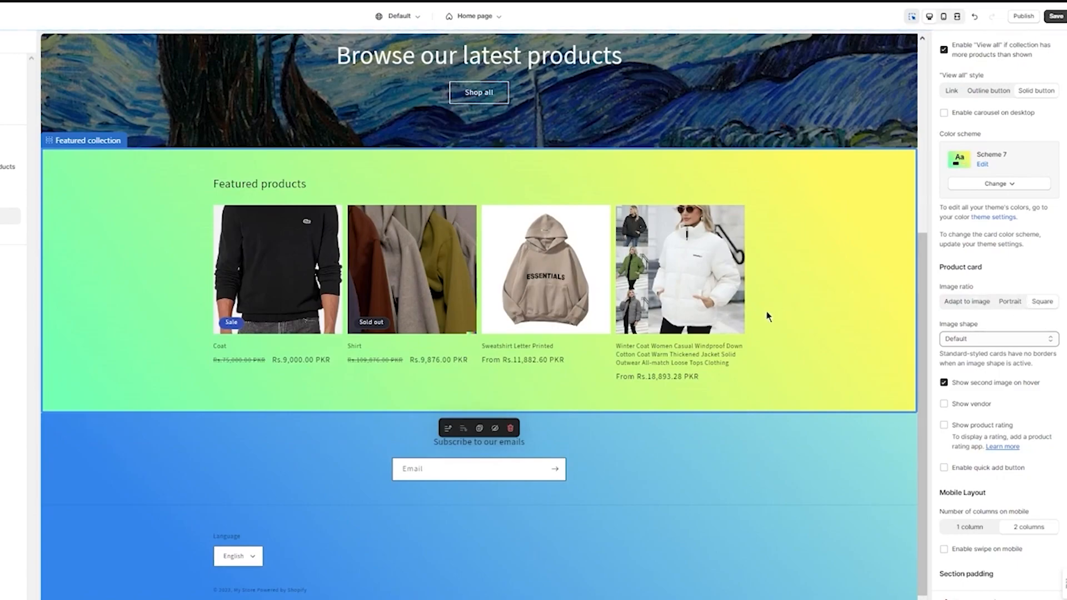
Try the Arch, Blob, Chevron left and Chevron right image shapes on the featured collection's product cards
{"action": "scroll", "coordinate": [978, 300], "scroll_direction": "down", "scroll_amount": 2}
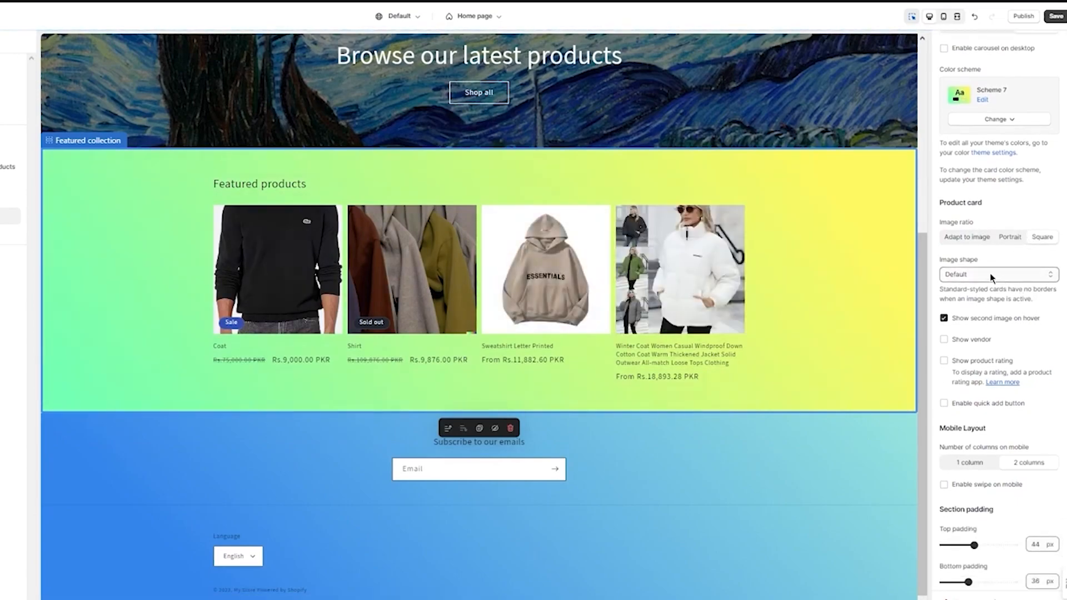
{"action": "left_click", "coordinate": [989, 275]}
{"action": "left_click", "coordinate": [965, 295]}
{"action": "left_click", "coordinate": [989, 275]}
{"action": "left_click", "coordinate": [948, 305]}
{"action": "left_click", "coordinate": [988, 275]}
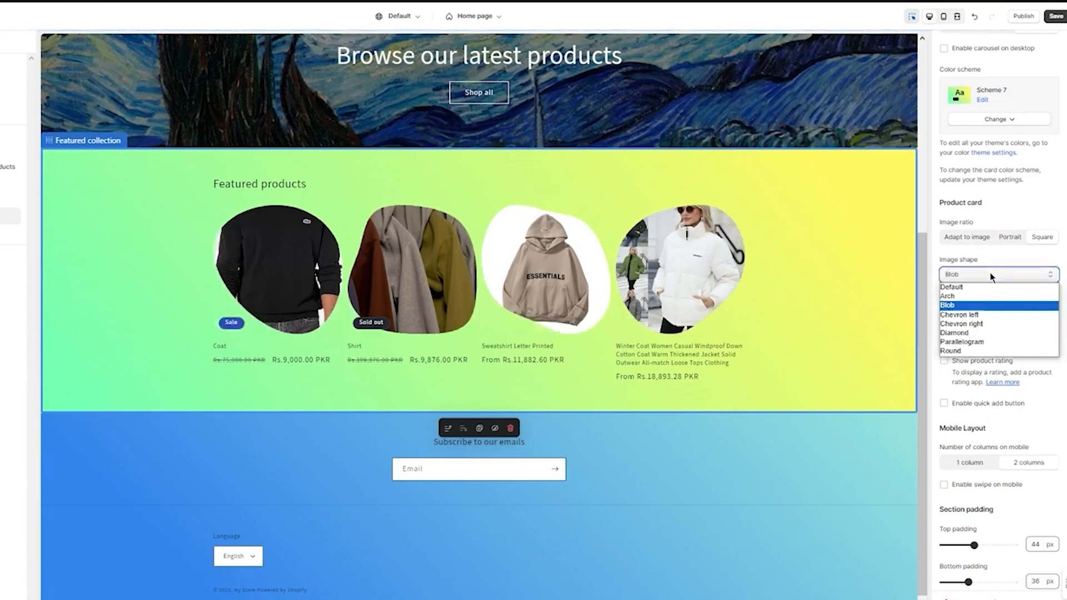
{"action": "left_click", "coordinate": [981, 314]}
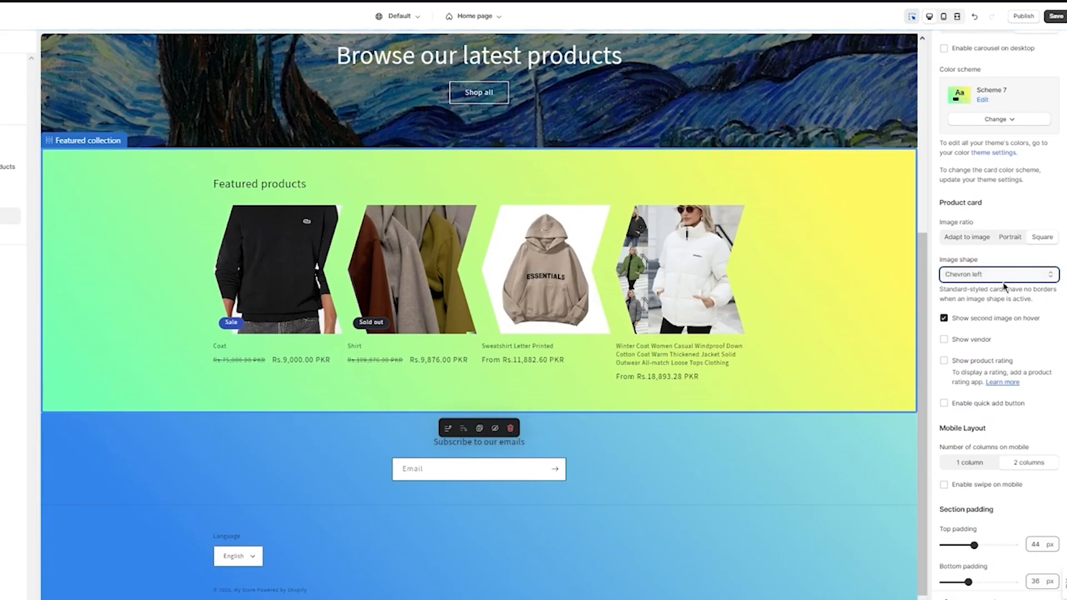
{"action": "left_click", "coordinate": [985, 277]}
{"action": "left_click", "coordinate": [969, 324]}
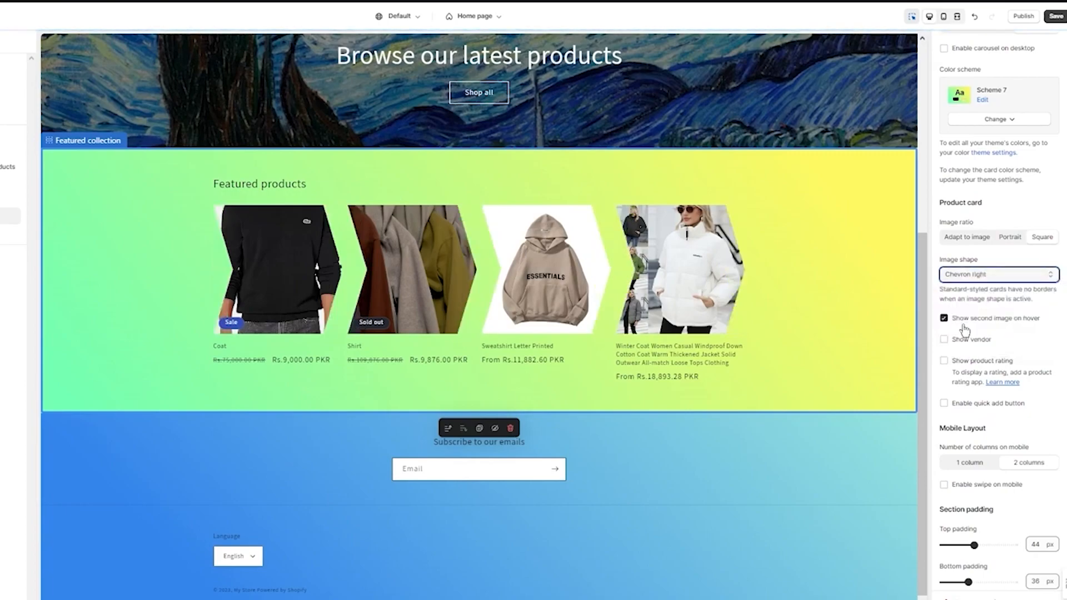
Try the Diamond, Parallelogram and Round image shapes on the featured collection's product cards and restore the Default shape
{"action": "left_click", "coordinate": [996, 278]}
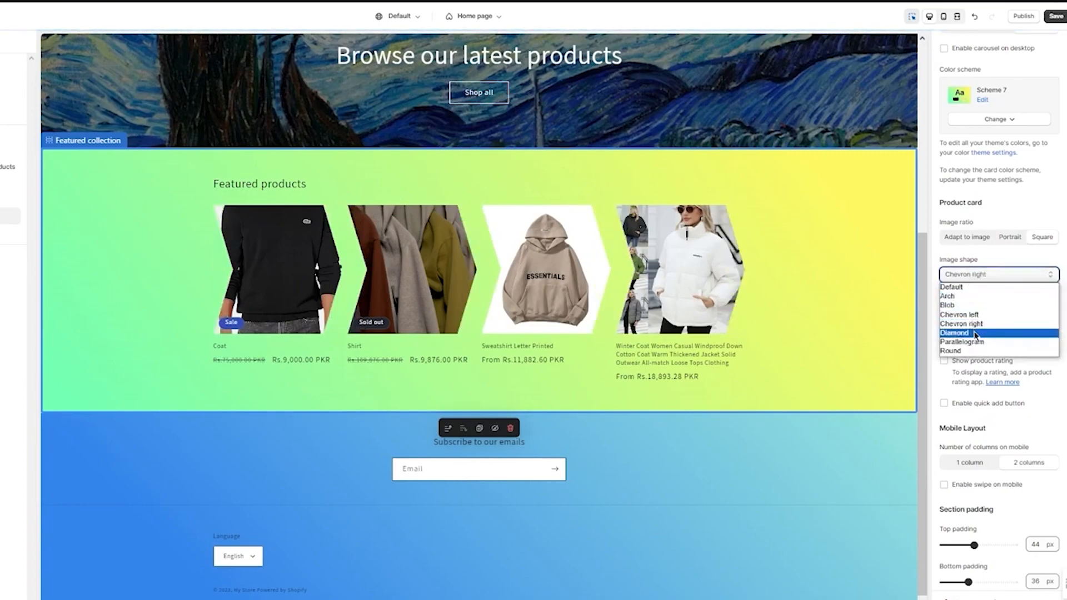
{"action": "left_click", "coordinate": [976, 332]}
{"action": "left_click", "coordinate": [1000, 278]}
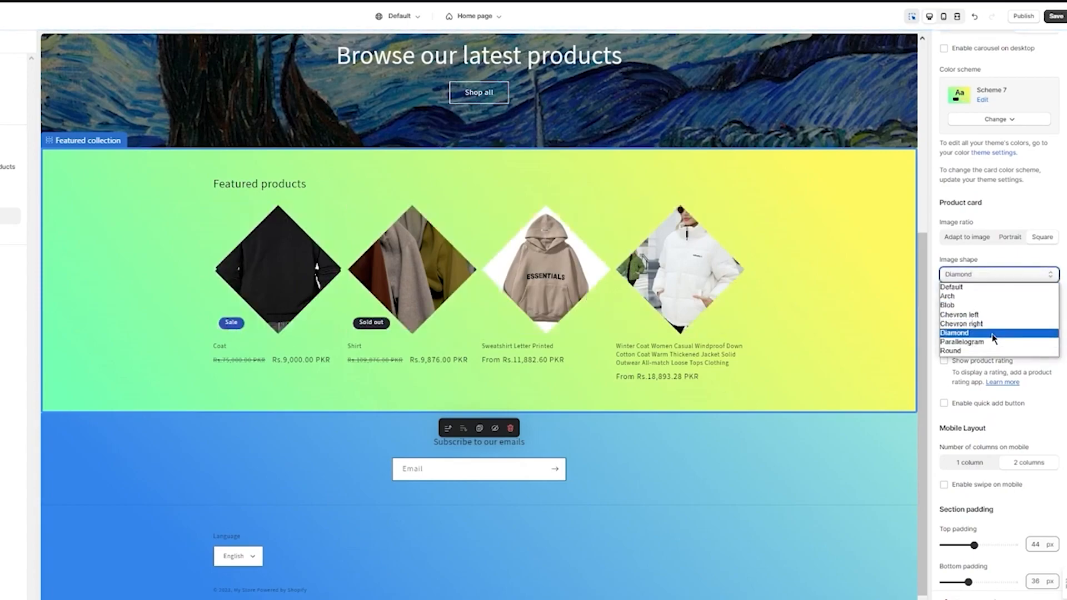
{"action": "left_click", "coordinate": [973, 345]}
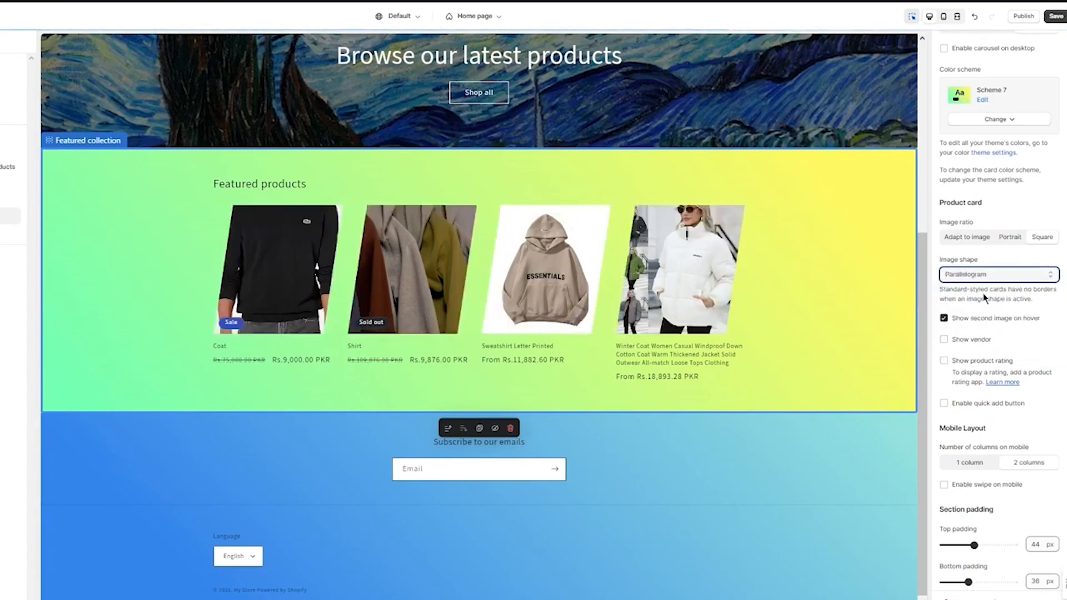
{"action": "left_click", "coordinate": [993, 278]}
{"action": "left_click", "coordinate": [970, 355]}
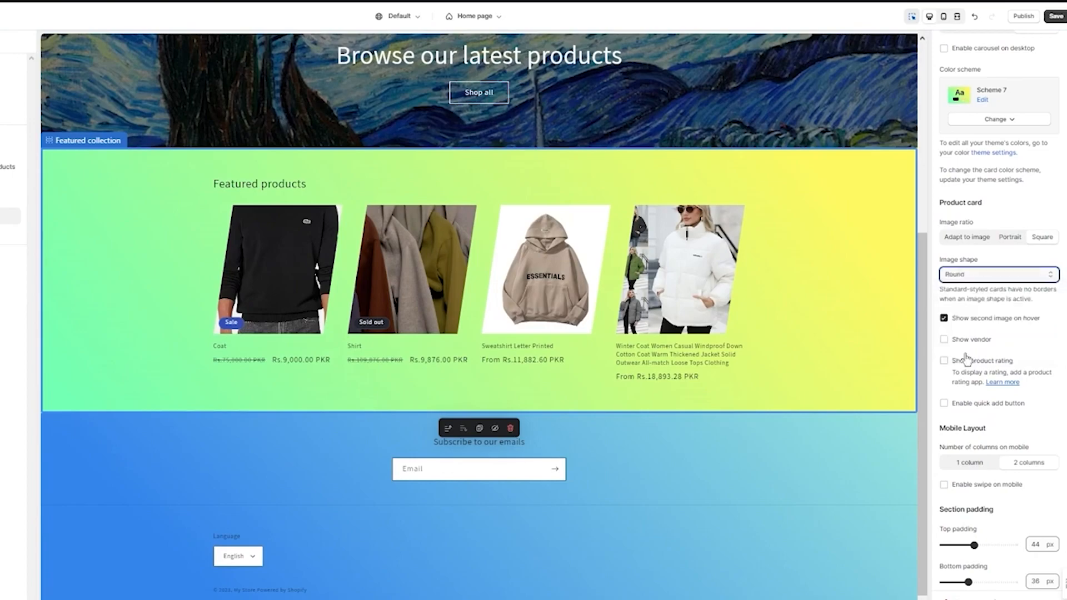
{"action": "left_click", "coordinate": [982, 277]}
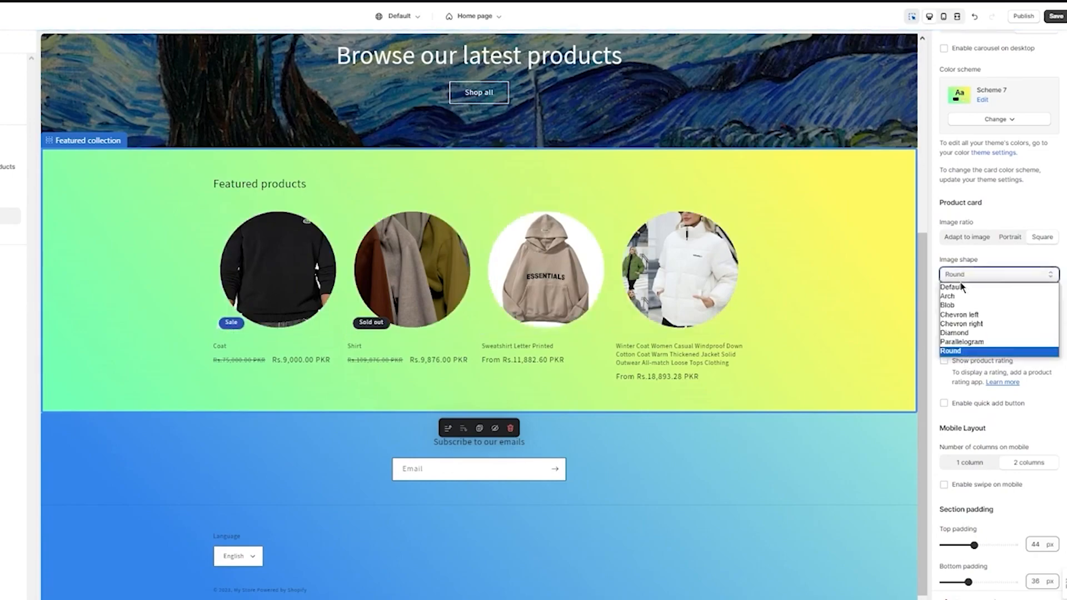
{"action": "left_click", "coordinate": [957, 288]}
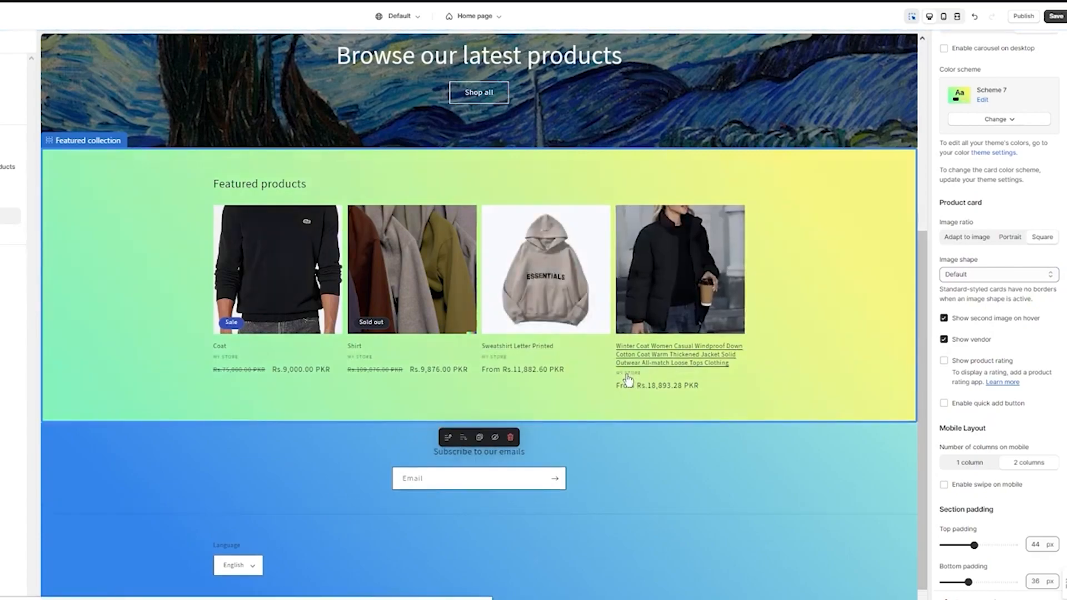
Turn off the vendor display and turn on the product rating for the featured collection's product cards
{"action": "left_click", "coordinate": [944, 339]}
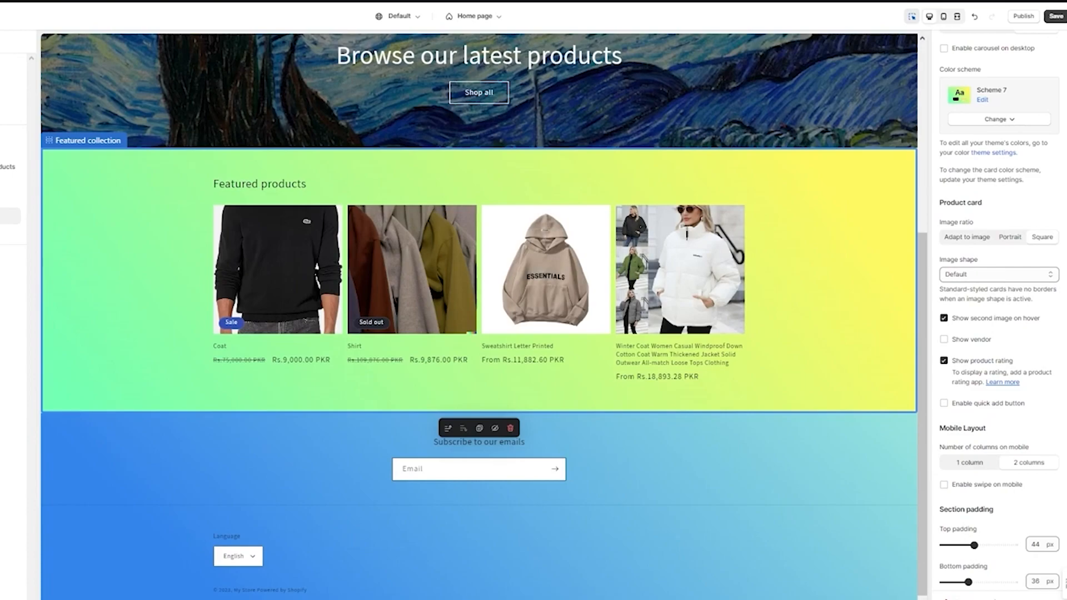
{"action": "scroll", "coordinate": [1026, 347], "scroll_direction": "down", "scroll_amount": 1}
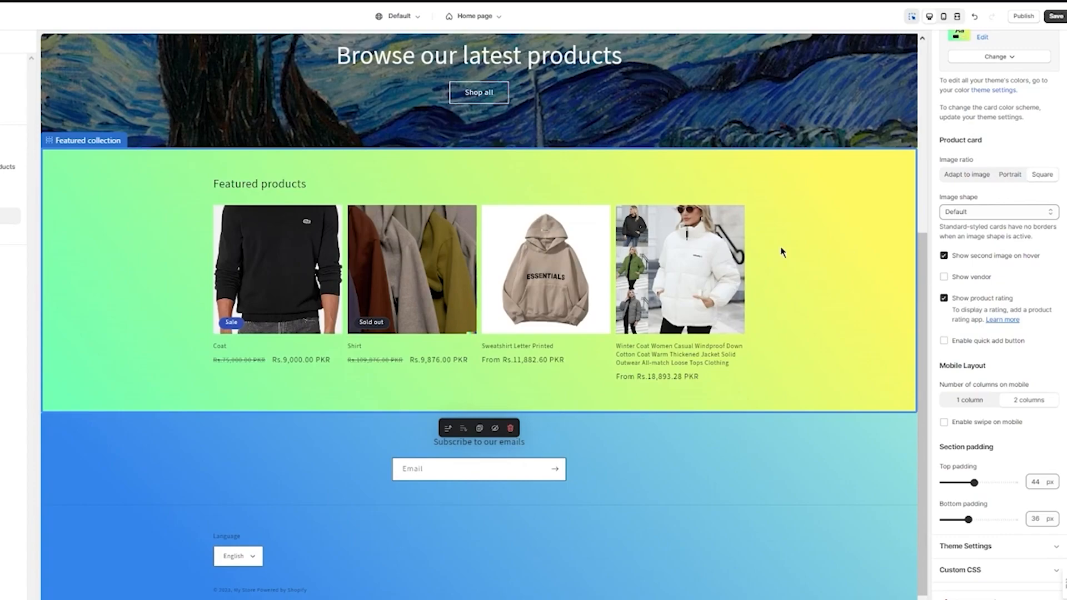
Go to the store's Catalog page in the preview and open the settings of its product grid section
{"action": "scroll", "coordinate": [273, 83], "scroll_direction": "up", "scroll_amount": 5}
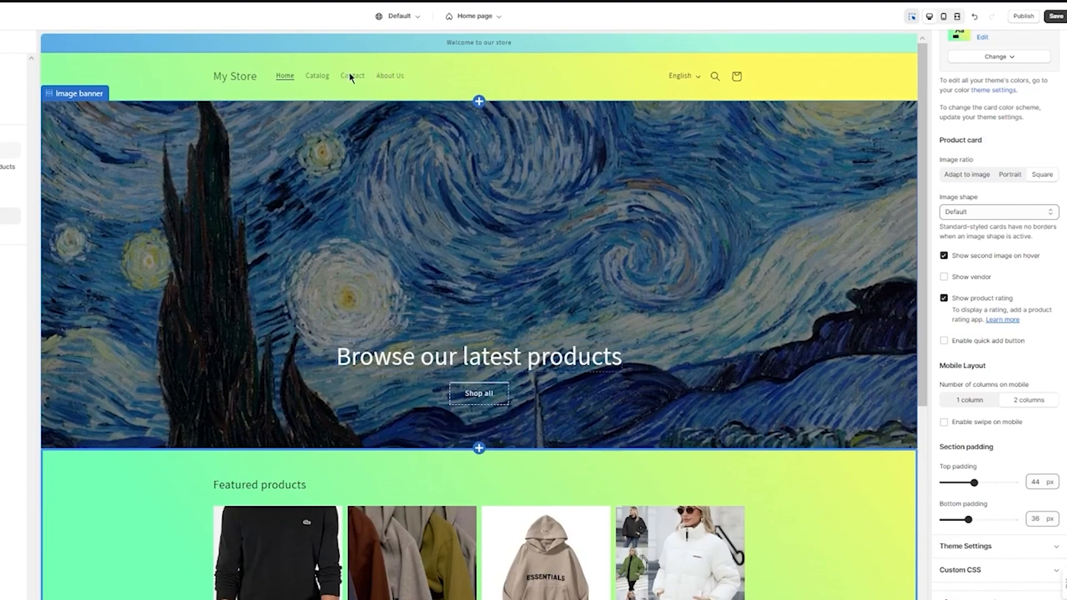
{"action": "left_click", "coordinate": [320, 82]}
{"action": "left_click", "coordinate": [319, 82]}
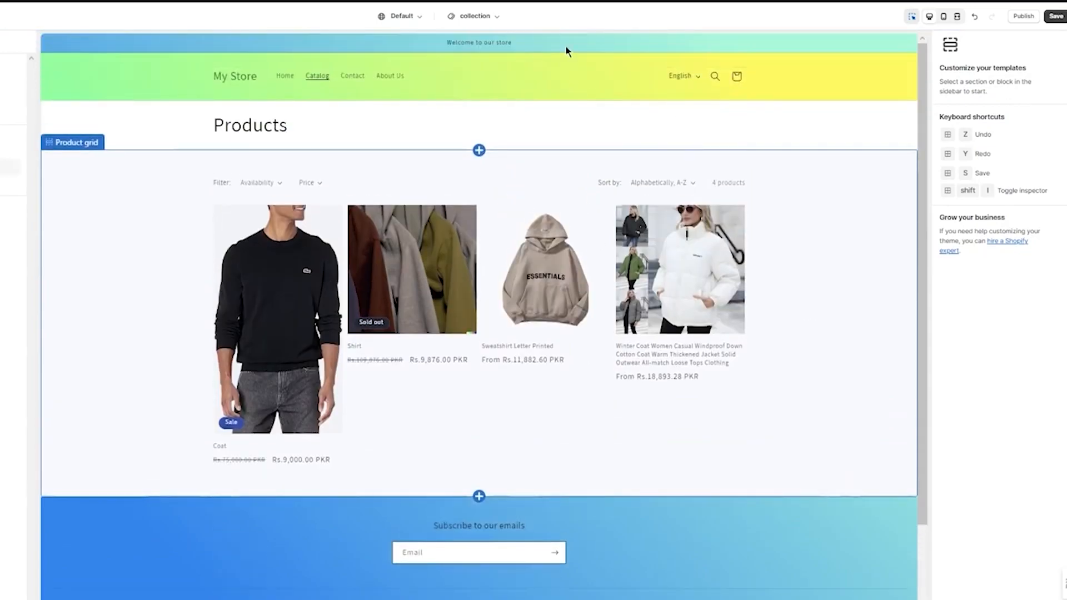
{"action": "scroll", "coordinate": [606, 510], "scroll_direction": "down", "scroll_amount": 3}
{"action": "scroll", "coordinate": [516, 359], "scroll_direction": "up", "scroll_amount": 3}
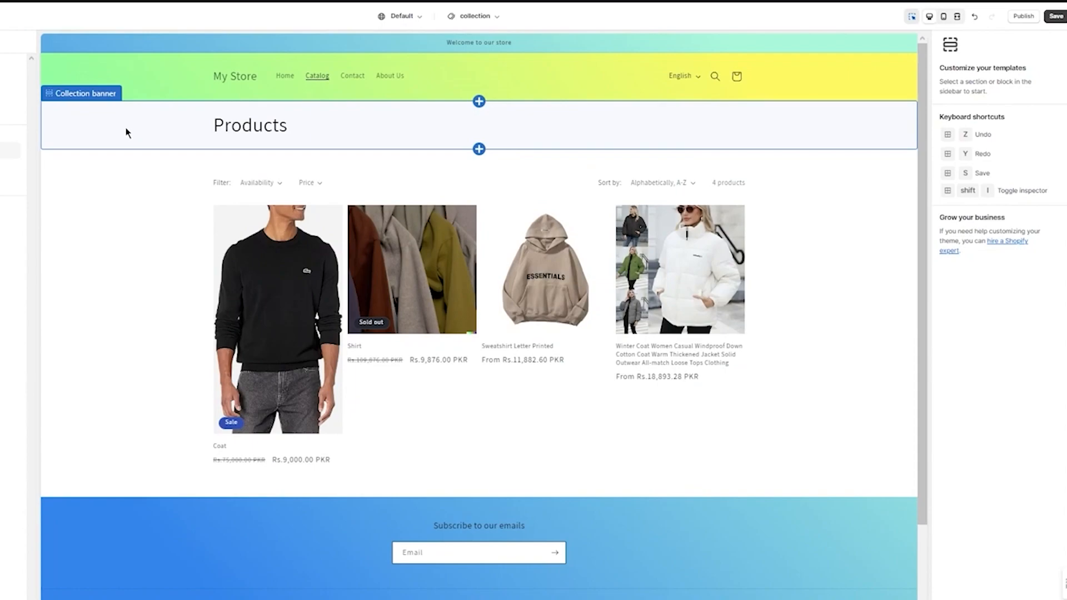
{"action": "left_click", "coordinate": [105, 186]}
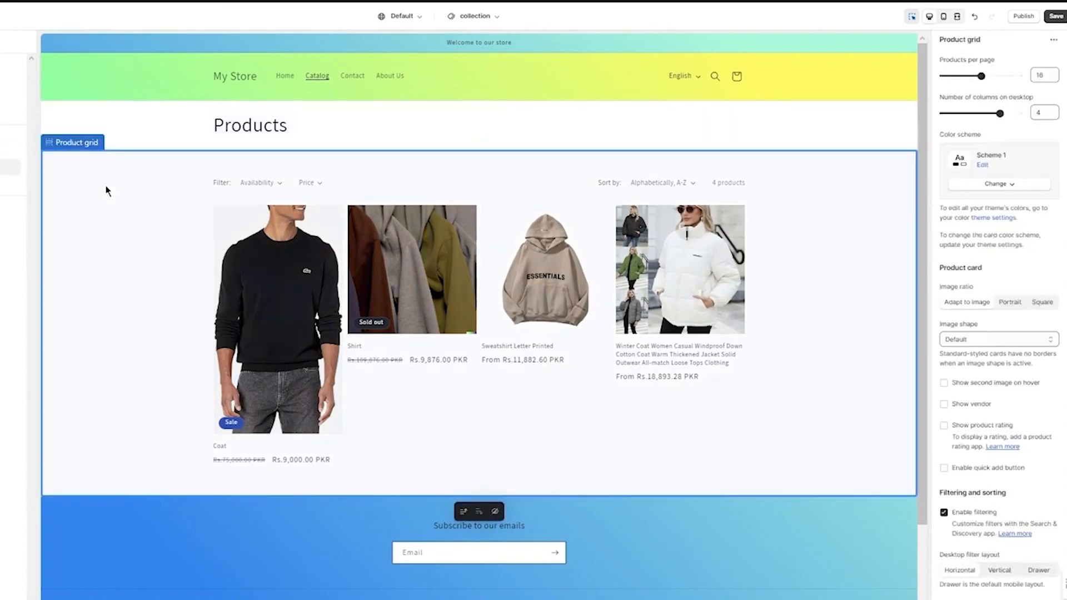
Apply color Scheme 7 to the Catalog page's product grid
{"action": "left_click", "coordinate": [1017, 189]}
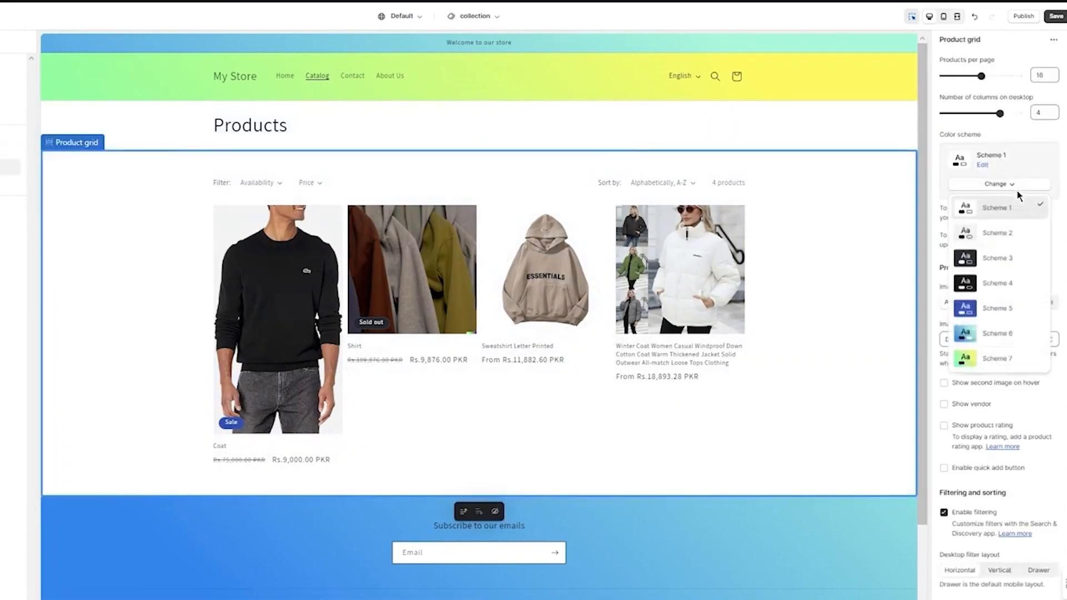
{"action": "left_click", "coordinate": [982, 351]}
Try color Schemes 3, 1 and 2 on the Catalog page's collection banner and settle on Scheme 6
{"action": "left_click", "coordinate": [786, 88]}
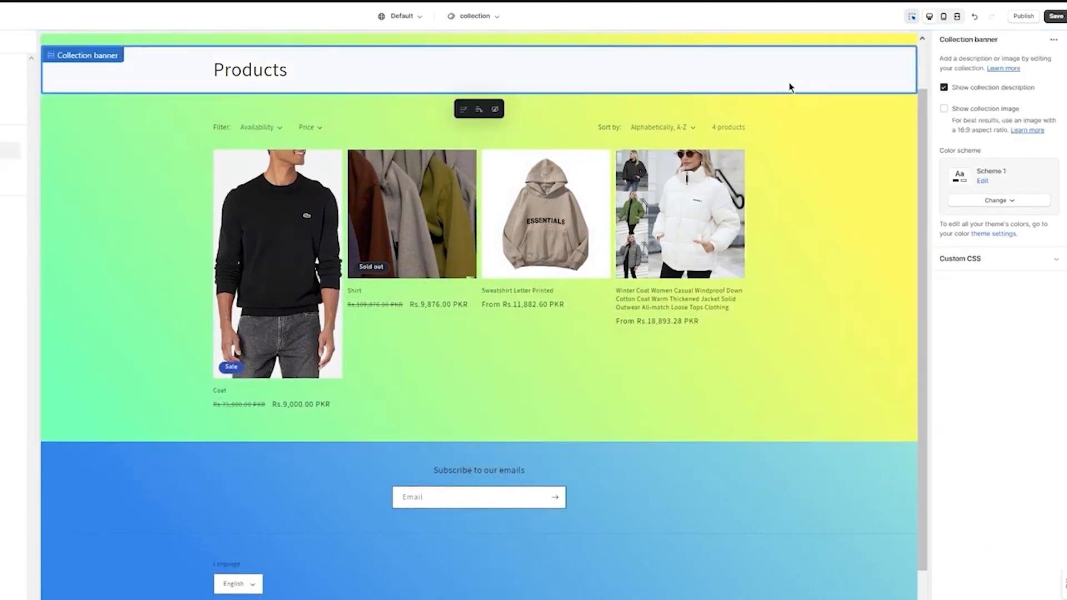
{"action": "left_click", "coordinate": [997, 201]}
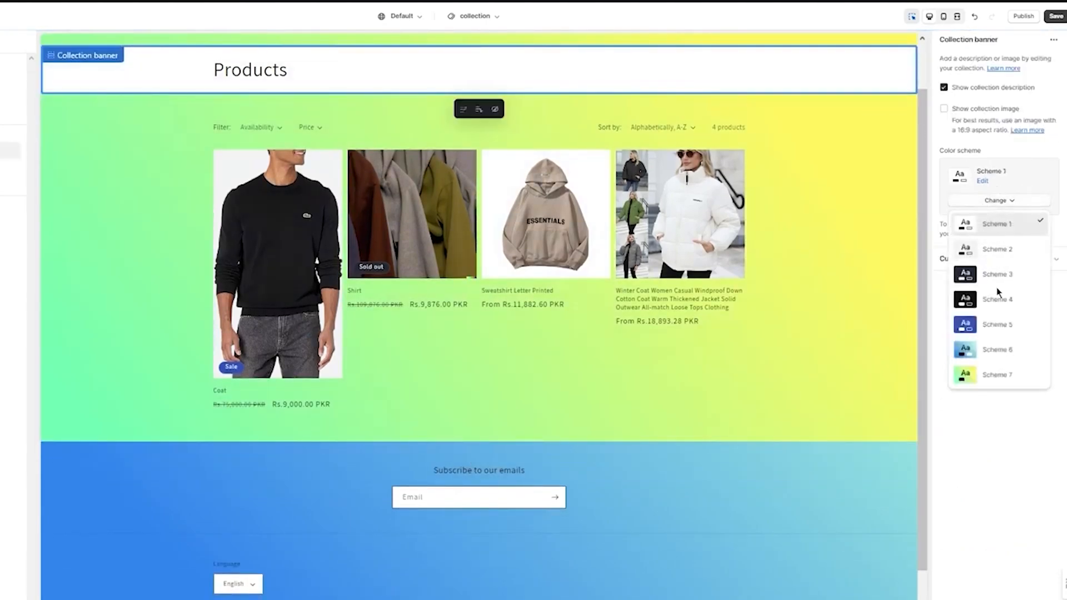
{"action": "left_click", "coordinate": [990, 274]}
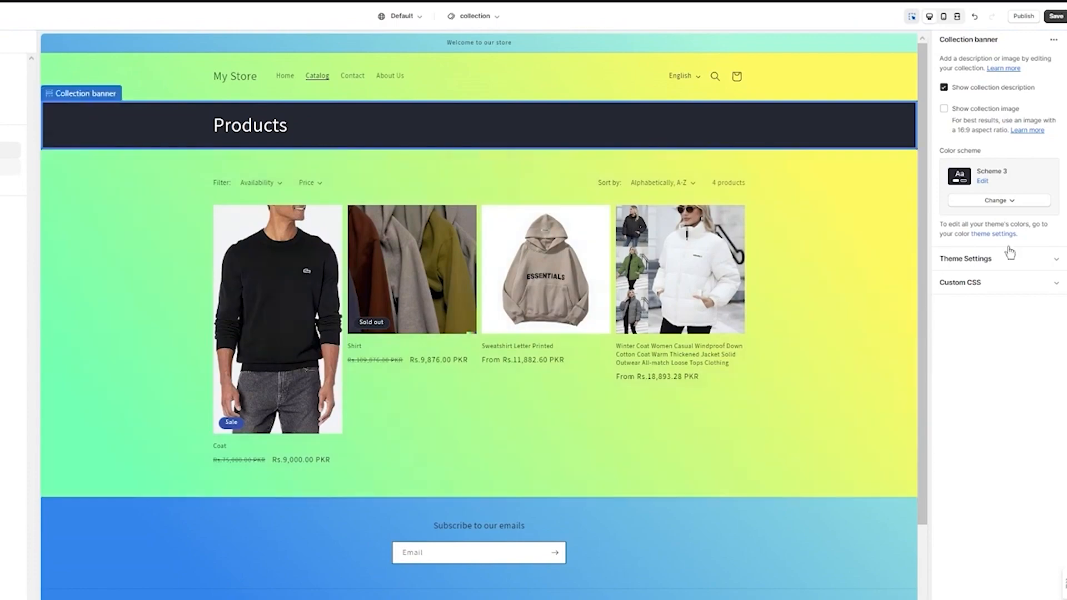
{"action": "left_click", "coordinate": [1005, 207]}
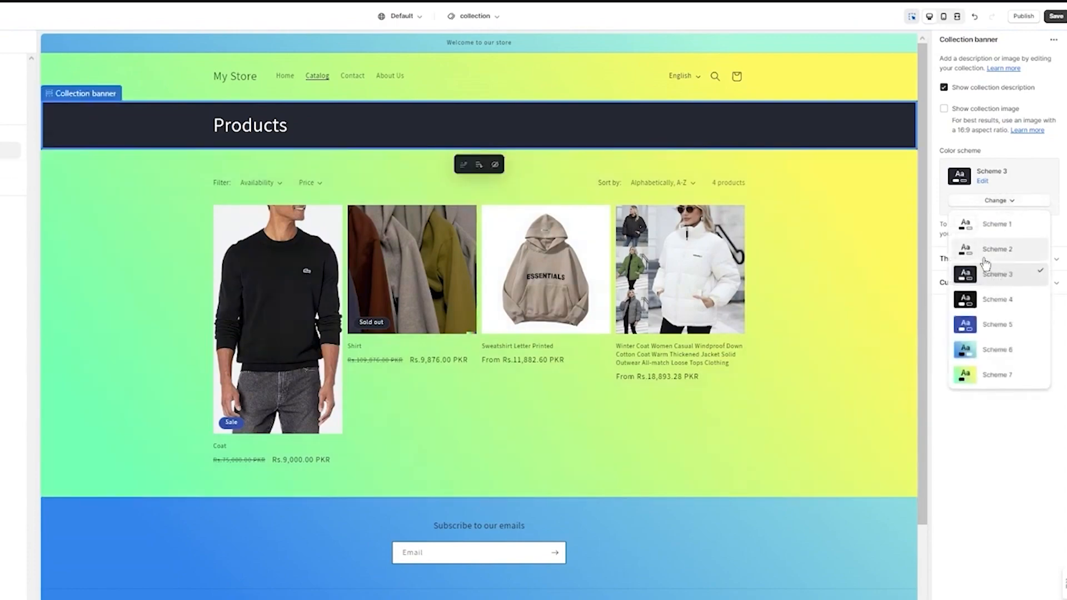
{"action": "left_click", "coordinate": [987, 227]}
{"action": "left_click", "coordinate": [995, 201]}
{"action": "left_click", "coordinate": [988, 246]}
{"action": "left_click", "coordinate": [996, 201]}
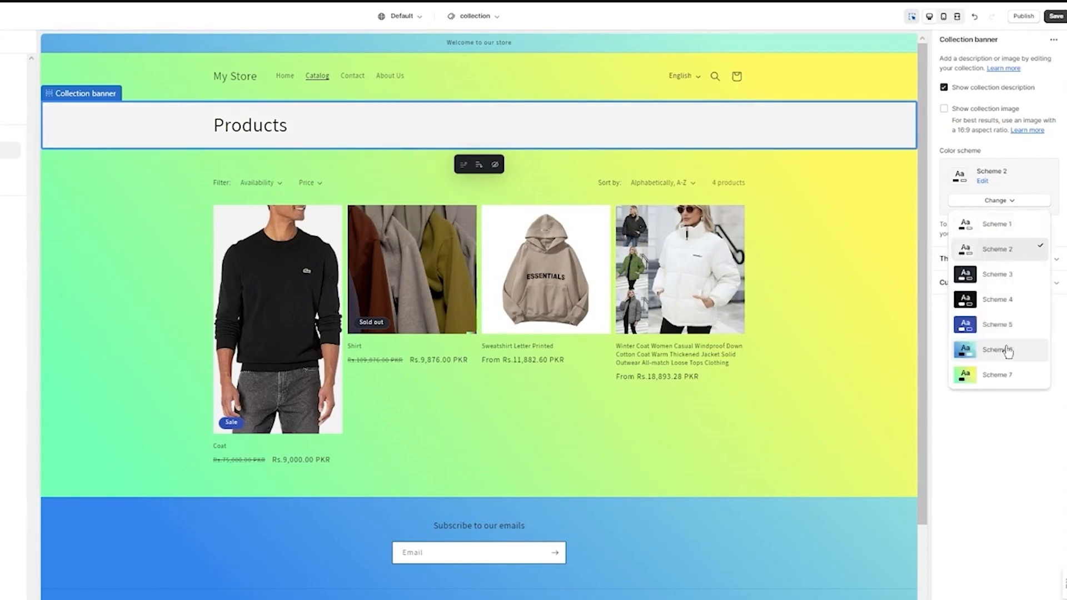
{"action": "left_click", "coordinate": [1008, 350]}
Try the Portrait image ratio on the product grid's product cards and set it to Square
{"action": "left_click", "coordinate": [870, 481]}
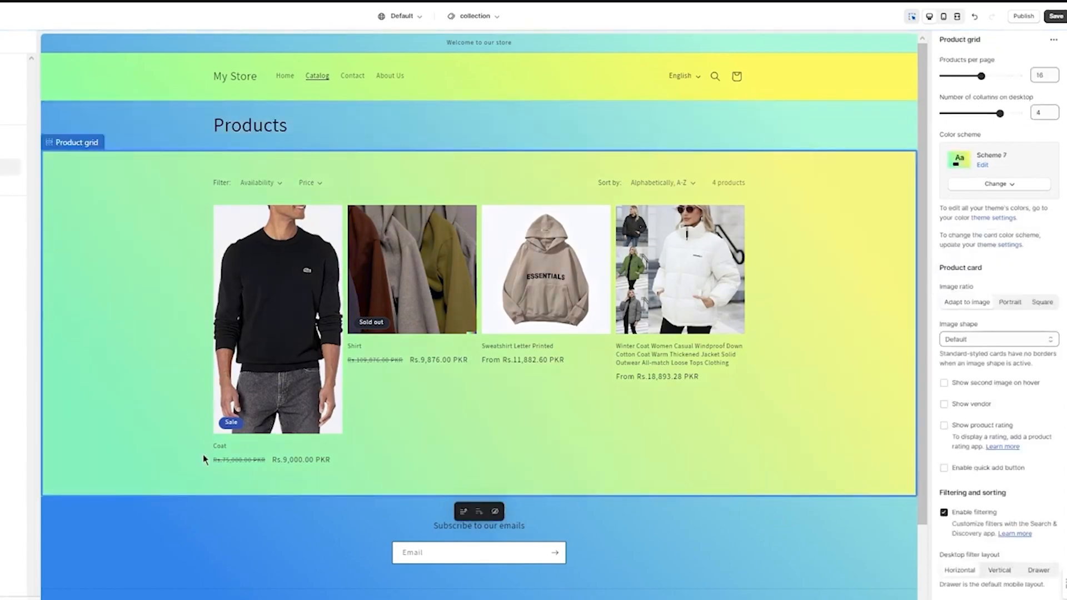
{"action": "scroll", "coordinate": [142, 334], "scroll_direction": "down", "scroll_amount": 2}
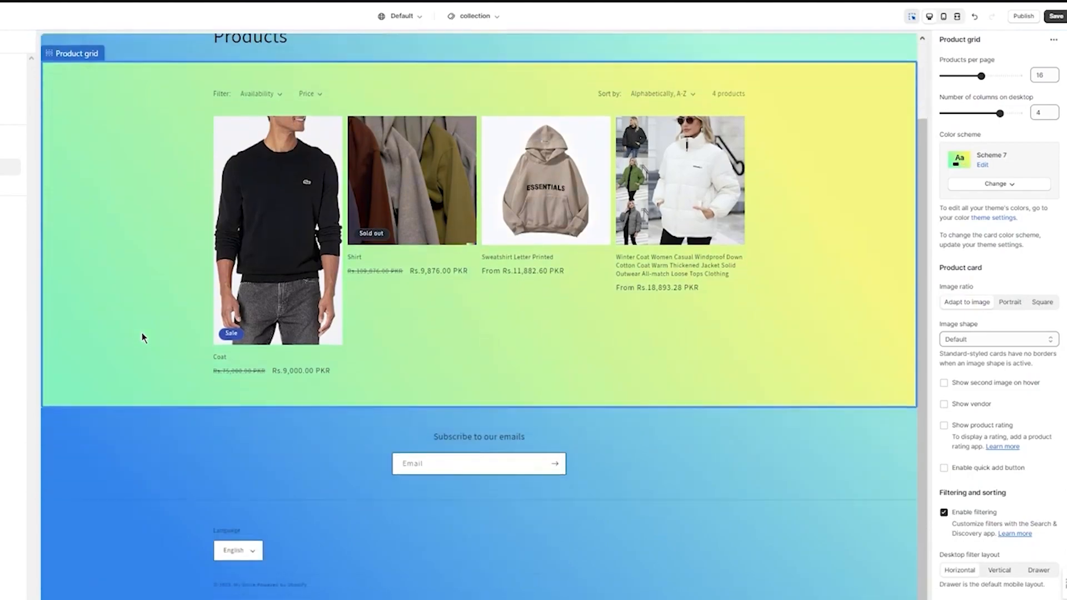
{"action": "scroll", "coordinate": [189, 321], "scroll_direction": "up", "scroll_amount": 1}
{"action": "scroll", "coordinate": [192, 336], "scroll_direction": "down", "scroll_amount": 2}
{"action": "scroll", "coordinate": [583, 243], "scroll_direction": "up", "scroll_amount": 2}
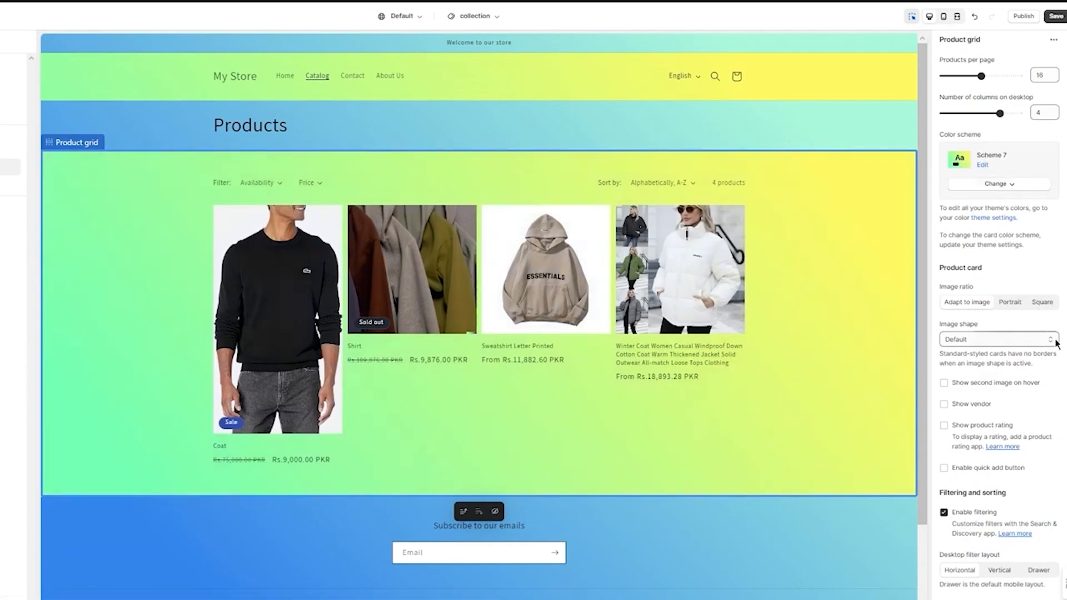
{"action": "scroll", "coordinate": [1051, 350], "scroll_direction": "down", "scroll_amount": 4}
{"action": "scroll", "coordinate": [1023, 384], "scroll_direction": "up", "scroll_amount": 3}
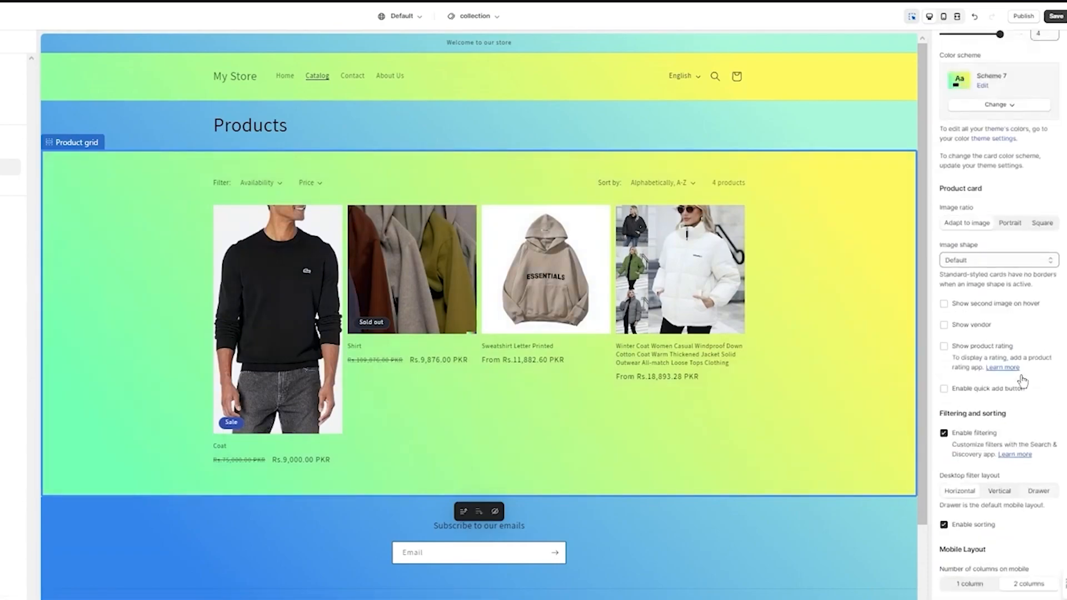
{"action": "left_click", "coordinate": [1018, 237]}
{"action": "left_click", "coordinate": [1041, 236]}
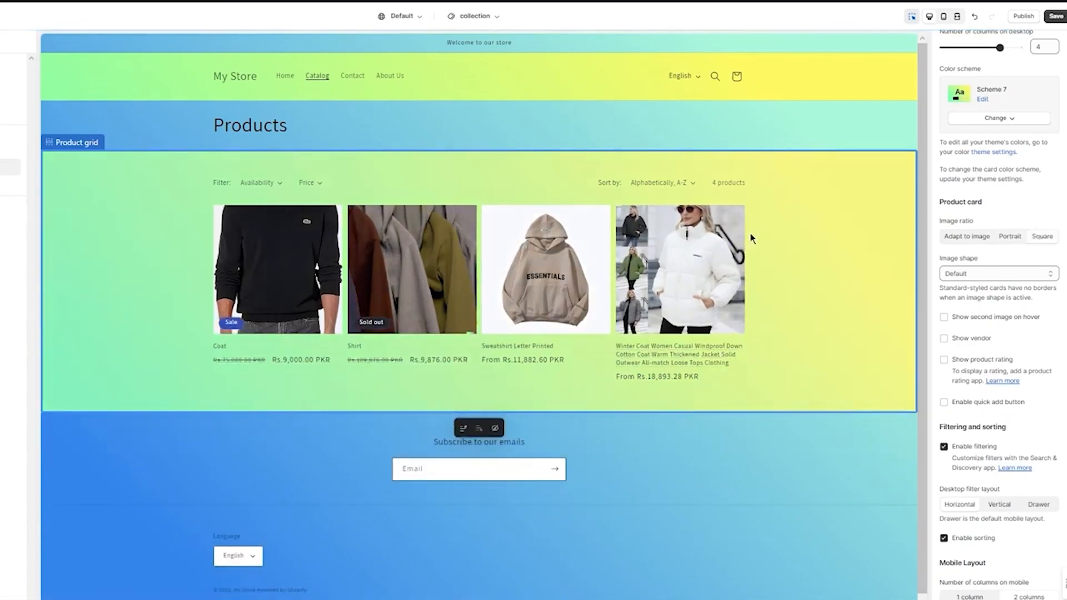
Go to the store's Contact page in the preview and inspect its page section's padding, theme and custom CSS settings
{"action": "left_click", "coordinate": [358, 78]}
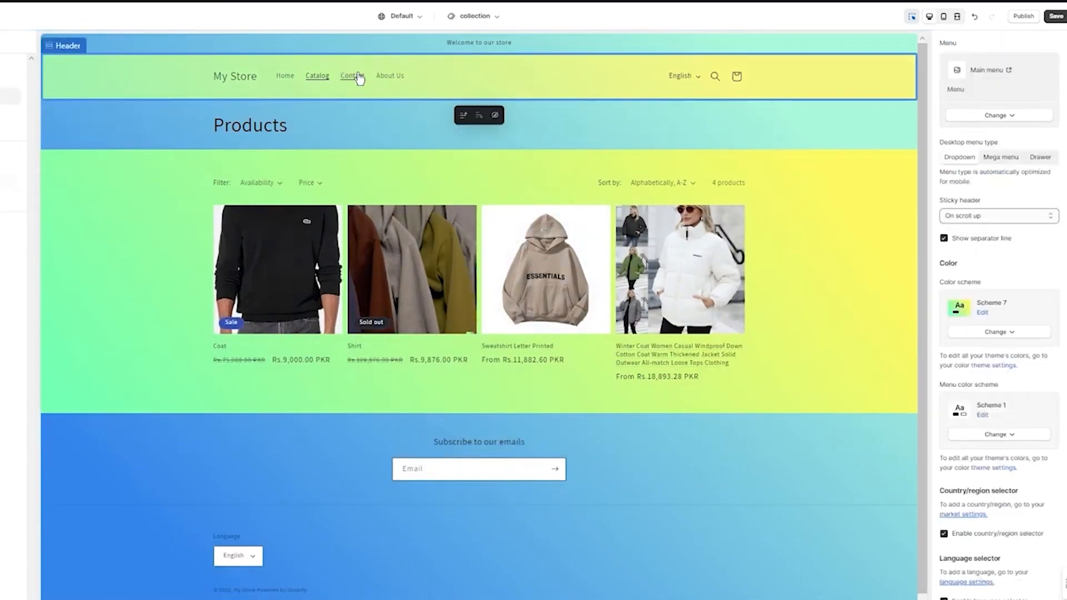
{"action": "left_click", "coordinate": [359, 77]}
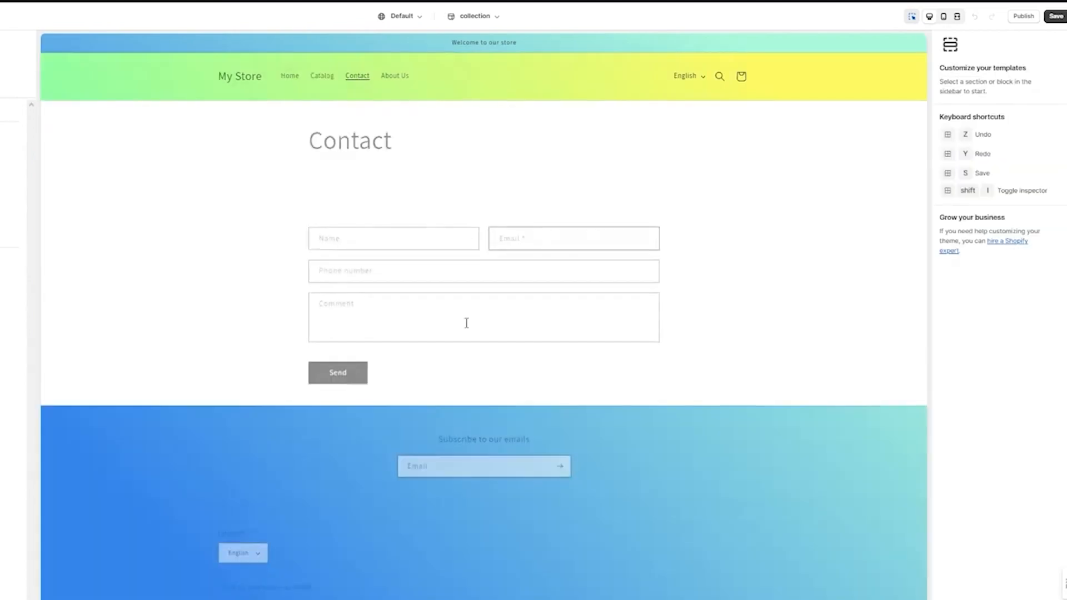
{"action": "left_click", "coordinate": [768, 162]}
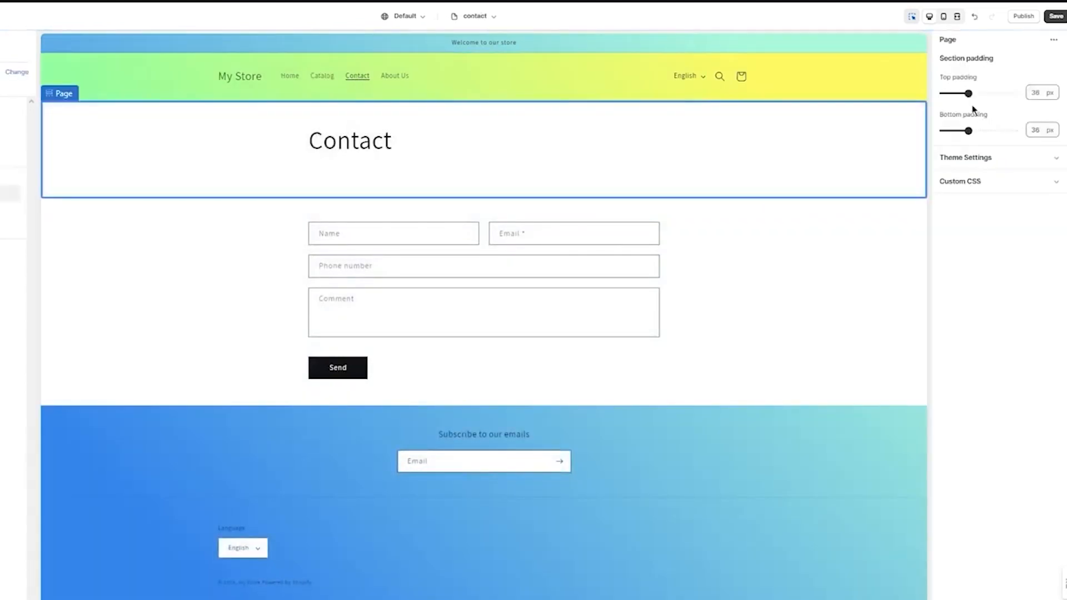
{"action": "left_click", "coordinate": [988, 201]}
{"action": "left_click", "coordinate": [989, 160]}
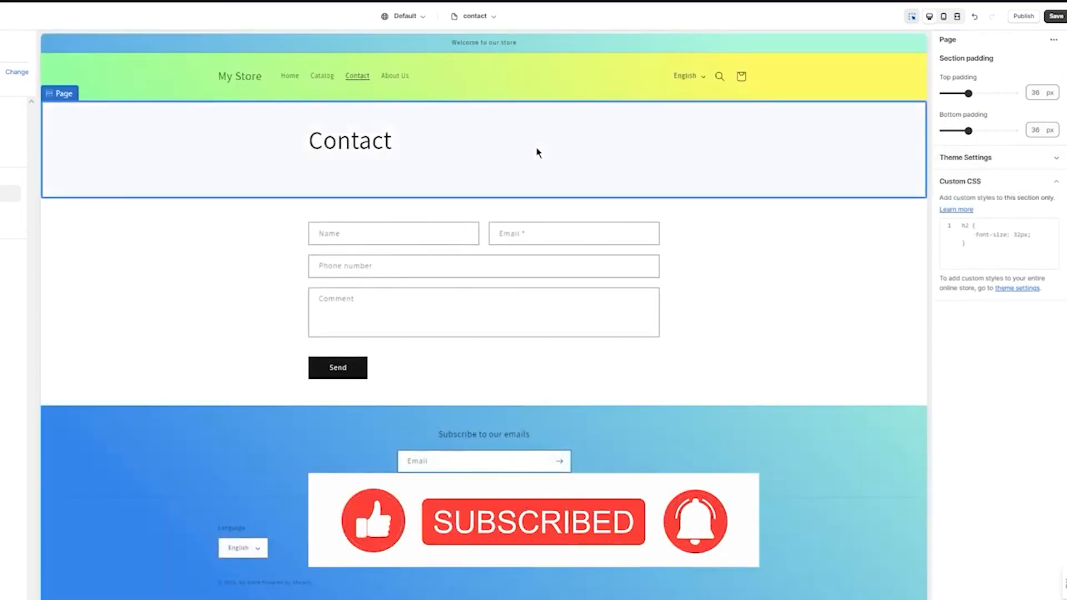
Apply color Scheme 7 to the Contact page's contact form section
{"action": "left_click", "coordinate": [212, 265]}
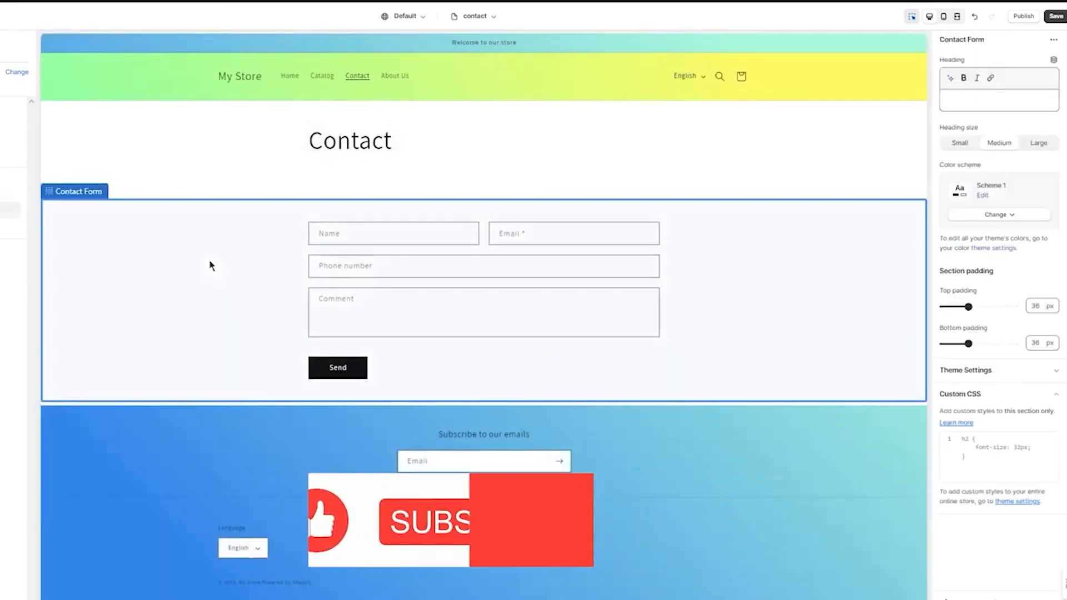
{"action": "left_click", "coordinate": [995, 217]}
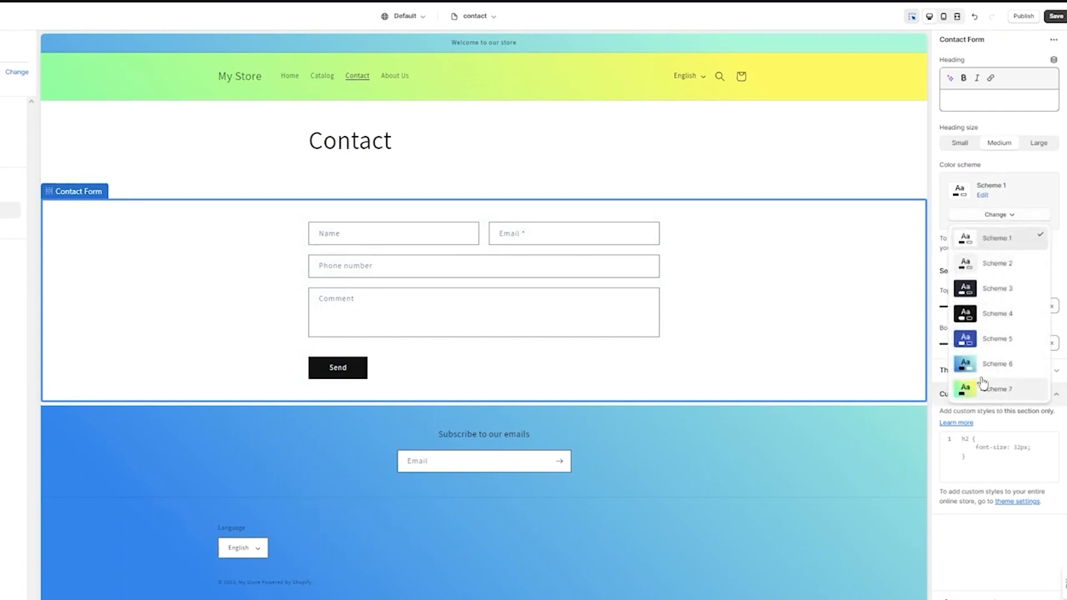
{"action": "left_click", "coordinate": [920, 331]}
{"action": "left_click", "coordinate": [996, 215]}
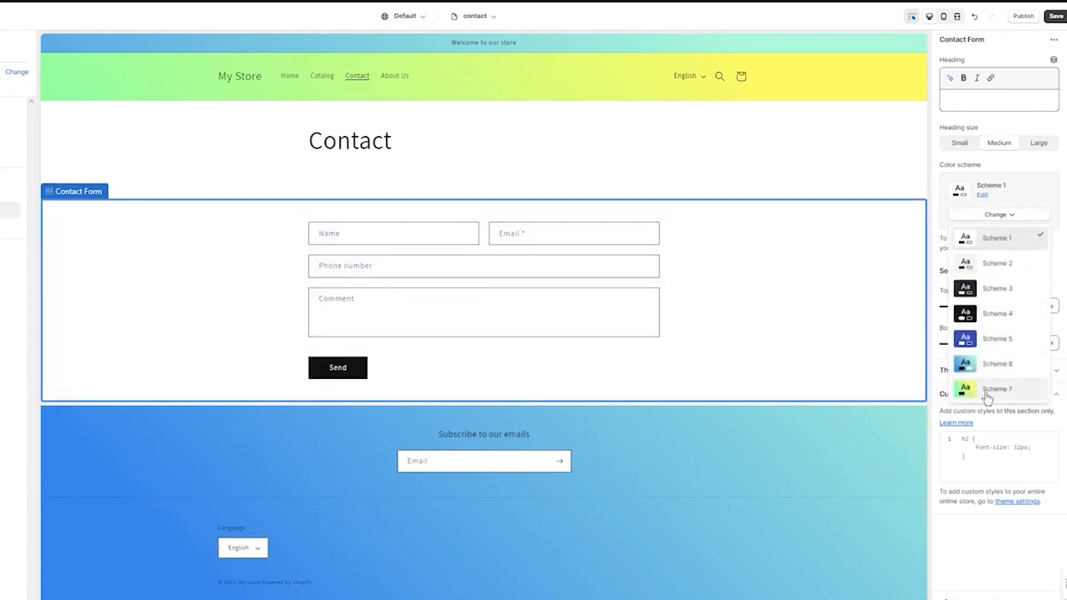
{"action": "left_click", "coordinate": [988, 392]}
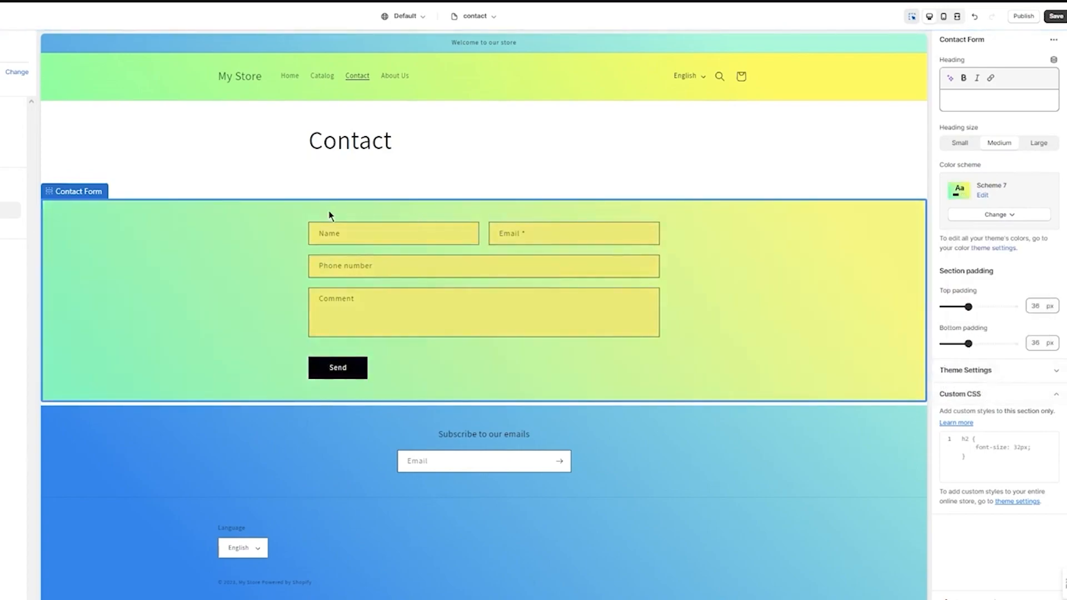
{"action": "left_click", "coordinate": [221, 191]}
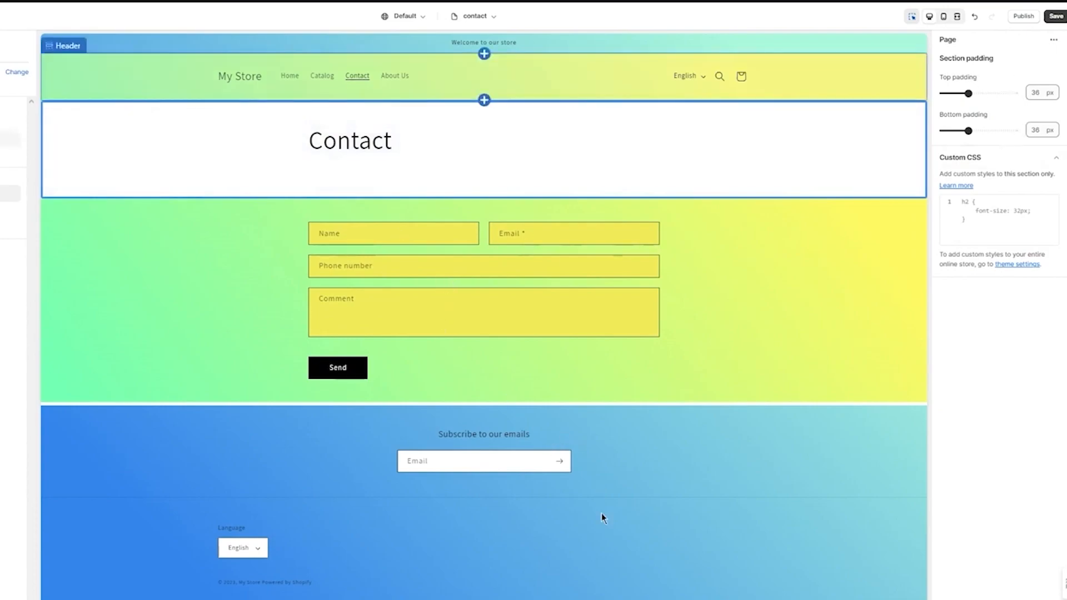
{"action": "left_click", "coordinate": [459, 396]}
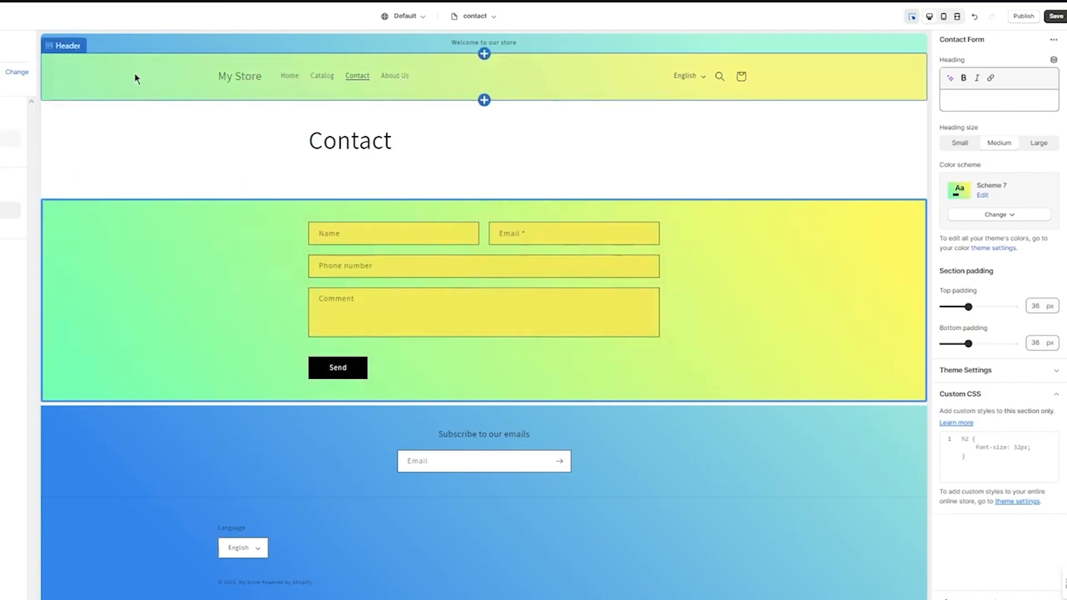
{"action": "left_click", "coordinate": [232, 87]}
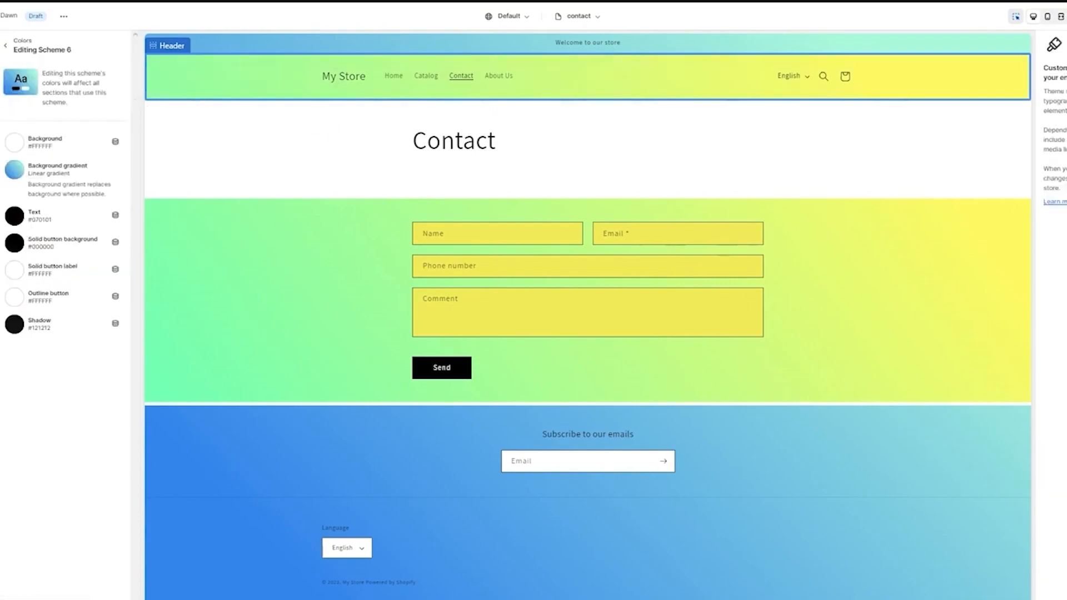
Return to the theme settings and set the store logo to the black swoosh PNG from the image library
{"action": "left_click", "coordinate": [5, 45]}
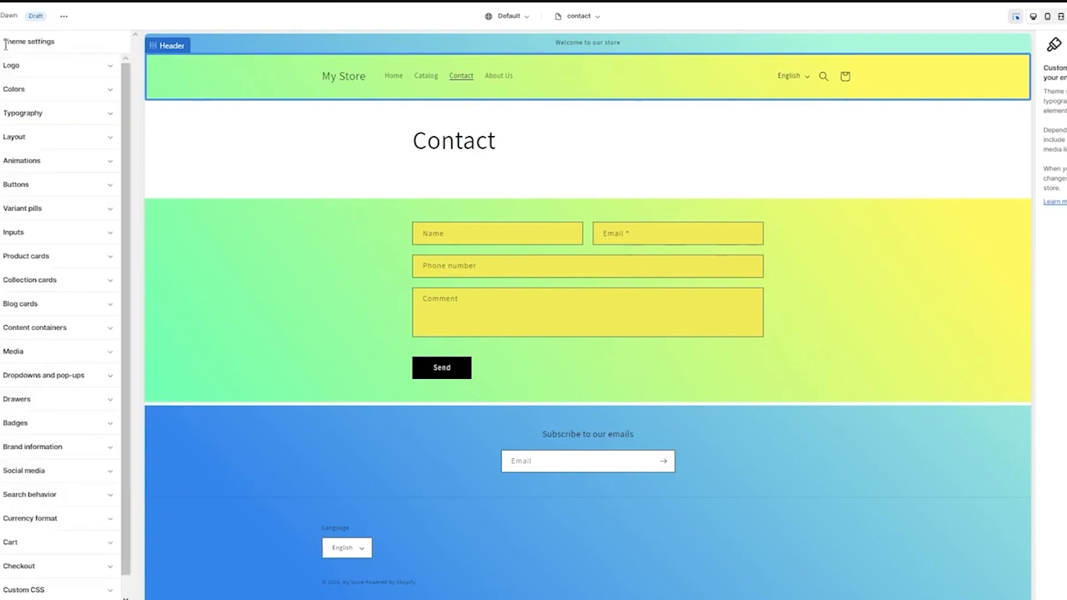
{"action": "left_click", "coordinate": [43, 66]}
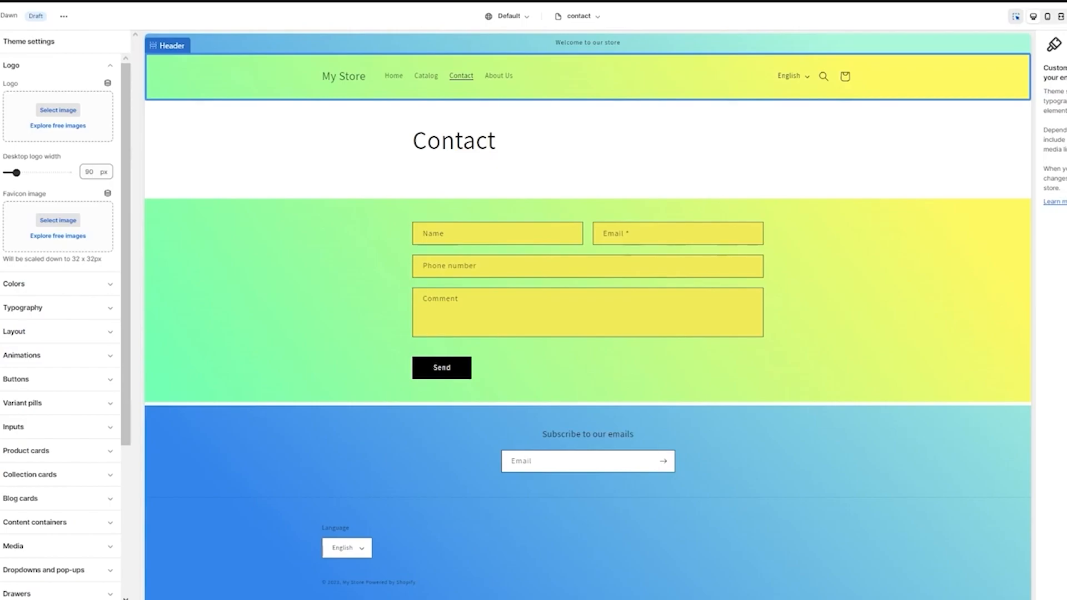
{"action": "left_click", "coordinate": [75, 118]}
{"action": "left_click", "coordinate": [768, 235]}
{"action": "left_click", "coordinate": [786, 537]}
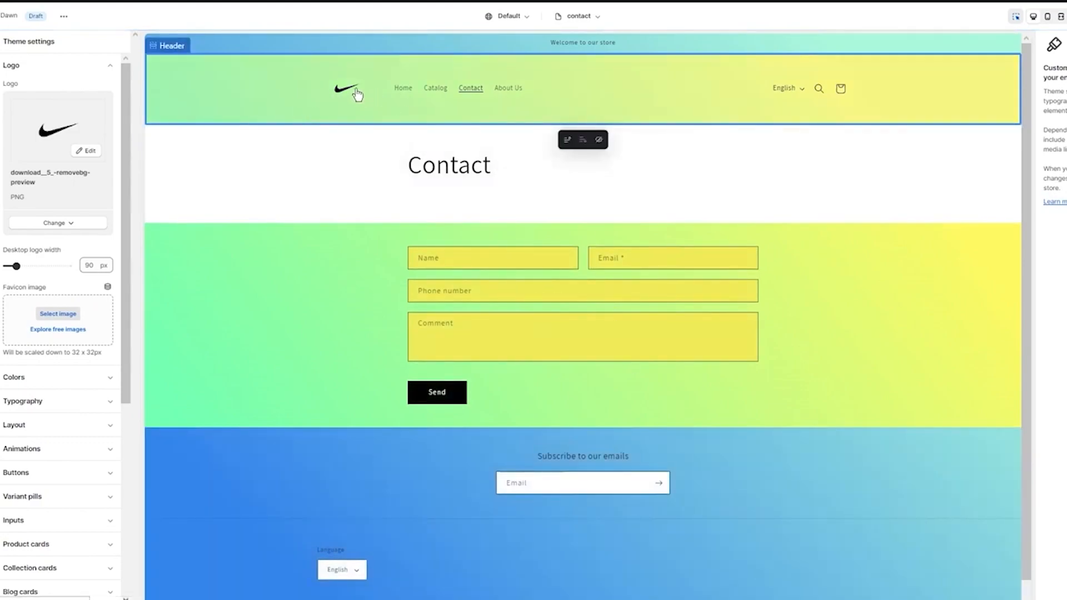
Set the favicon to the starry night painting WEBP image from the store library
{"action": "left_click", "coordinate": [66, 315]}
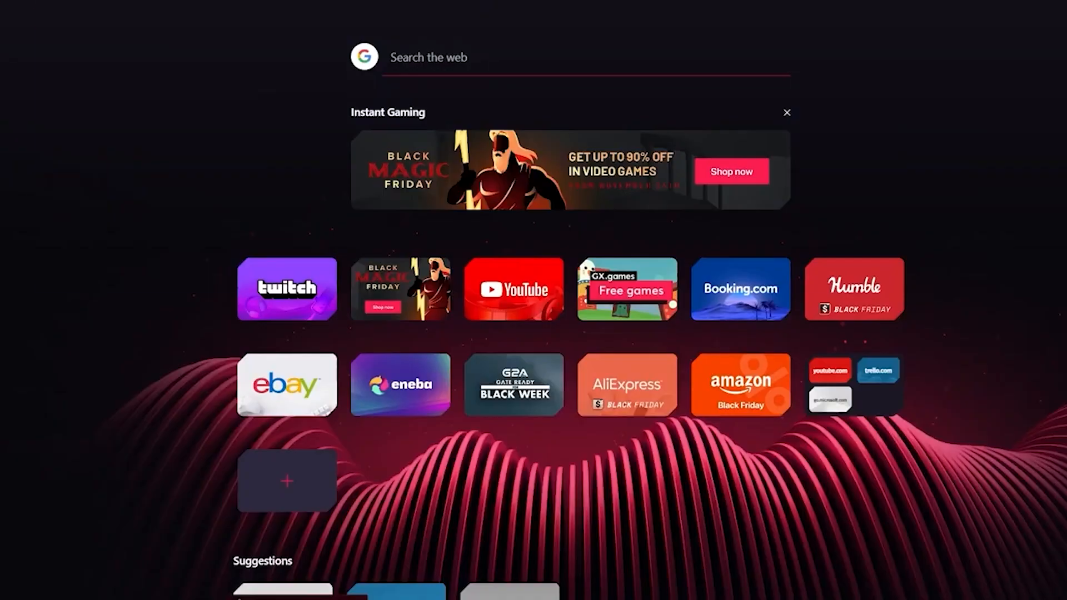
{"action": "type", "text": "you"}
{"action": "key", "text": "Return"}
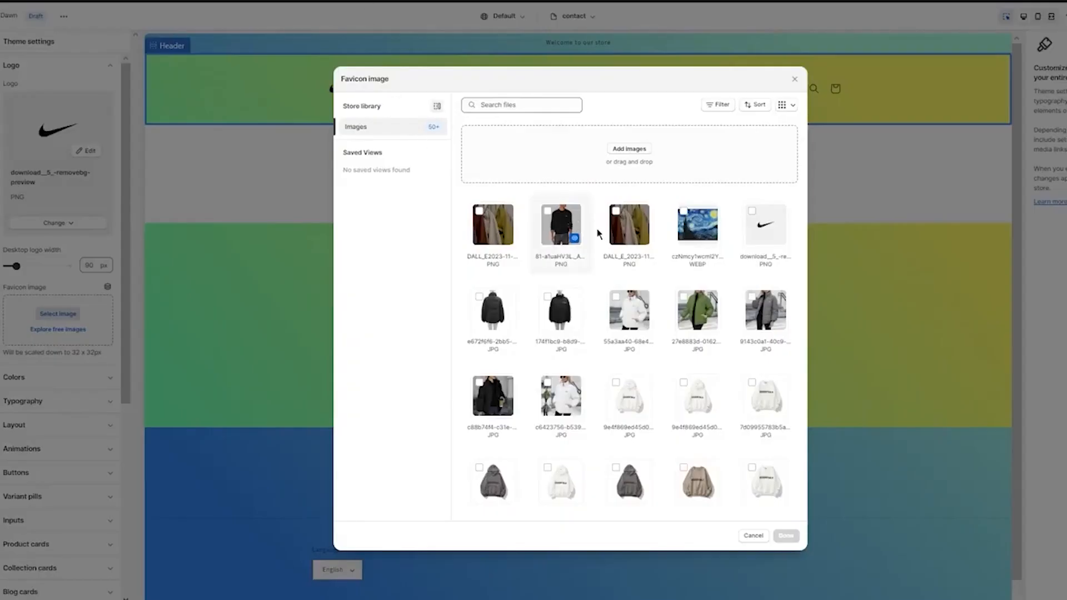
{"action": "left_click", "coordinate": [698, 225]}
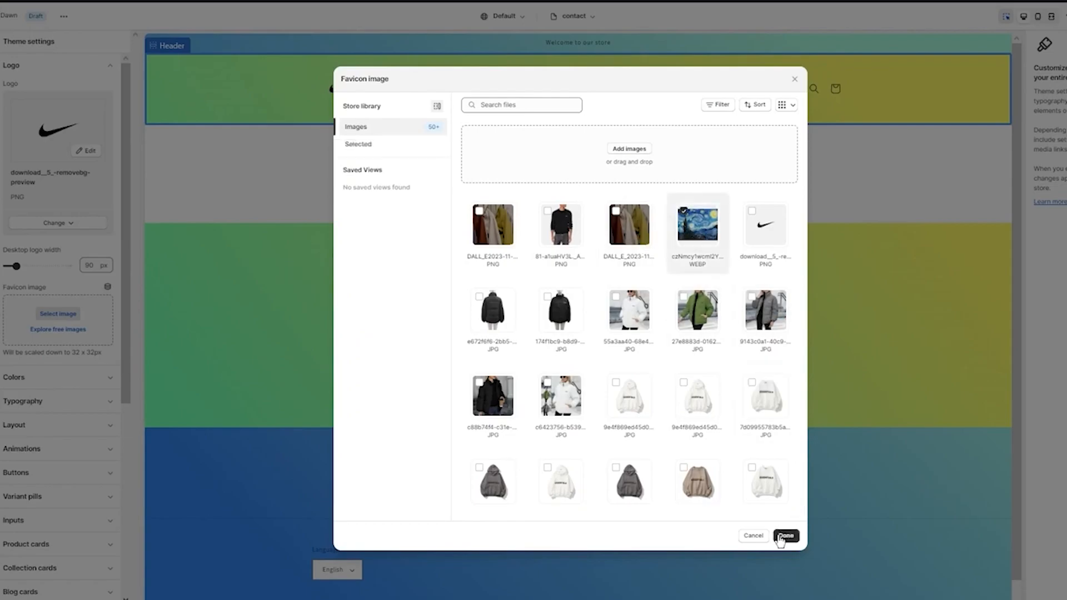
{"action": "left_click", "coordinate": [785, 537]}
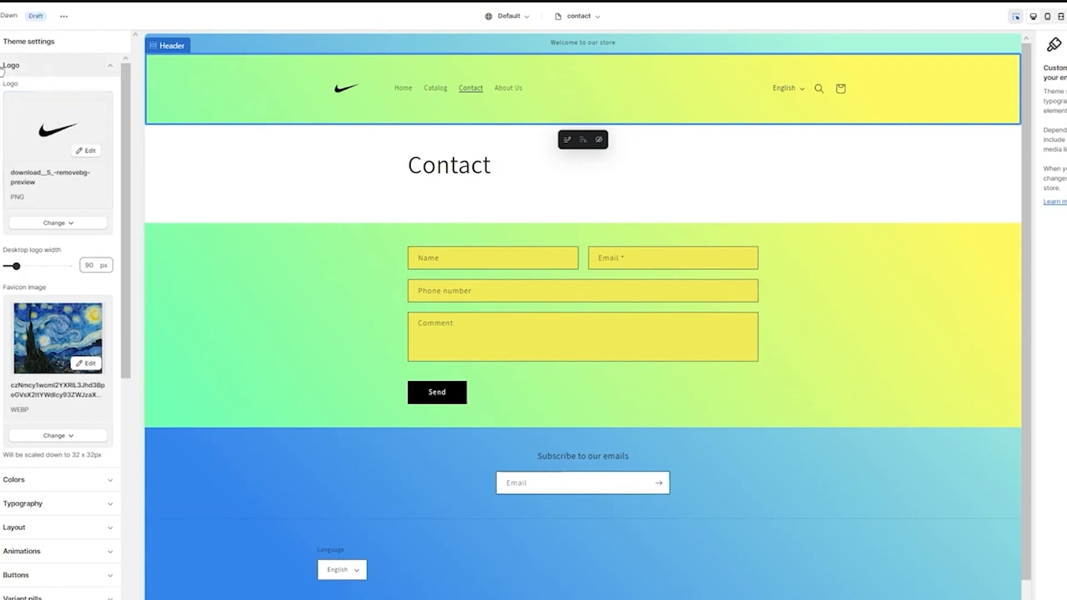
Look over the theme-wide logo settings and the list of color schemes, leaving both collapsed
{"action": "left_click", "coordinate": [69, 63]}
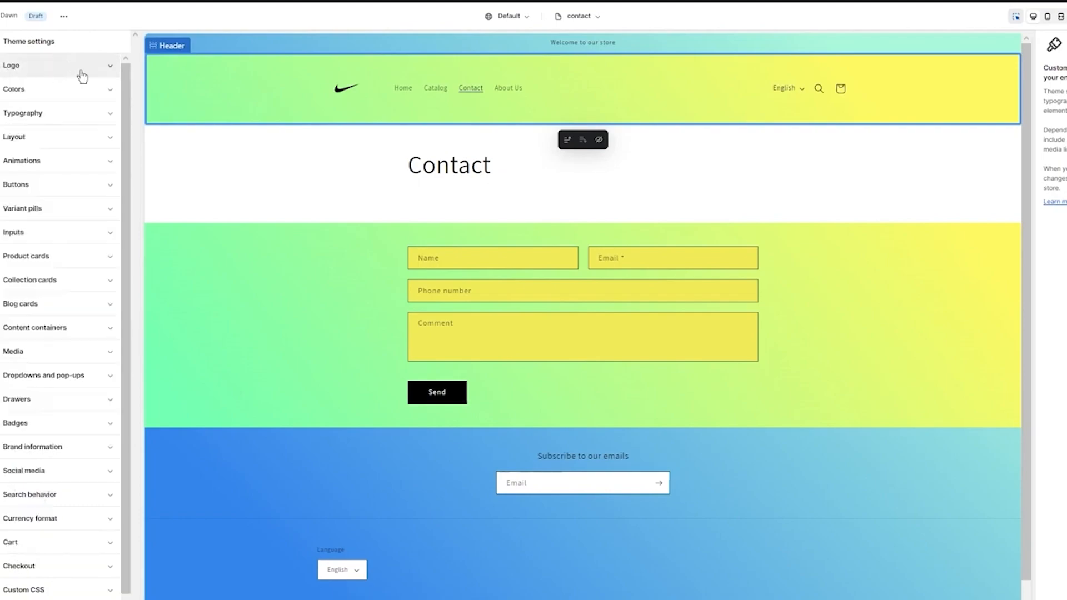
{"action": "left_click", "coordinate": [109, 72]}
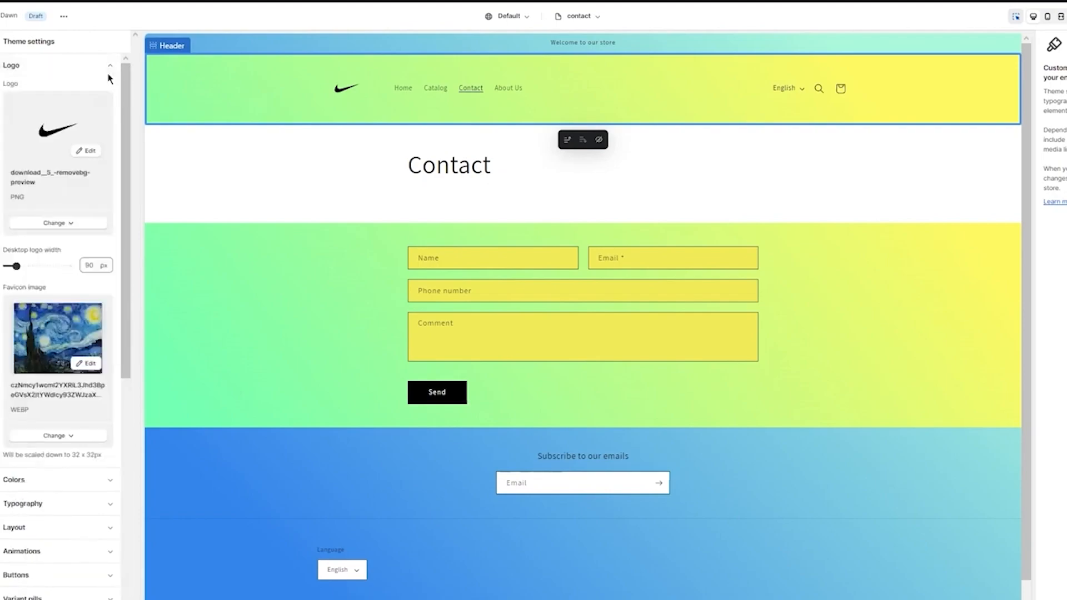
{"action": "left_click", "coordinate": [90, 68]}
{"action": "left_click", "coordinate": [82, 91]}
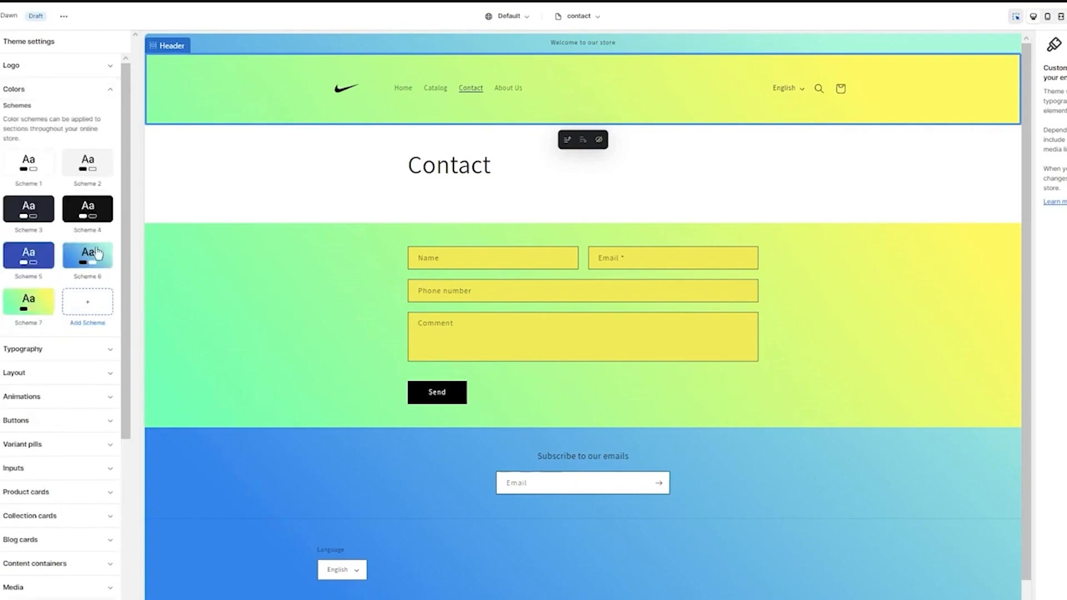
{"action": "left_click", "coordinate": [94, 90]}
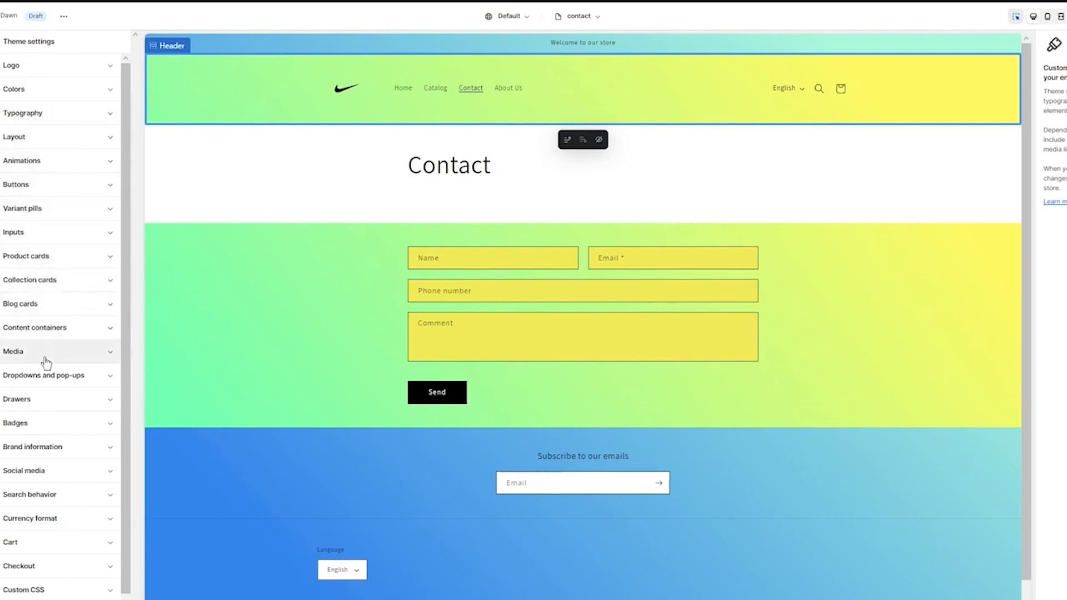
Set the theme's headings font to Libre Baskerville Regular in the typography settings
{"action": "left_click", "coordinate": [88, 113]}
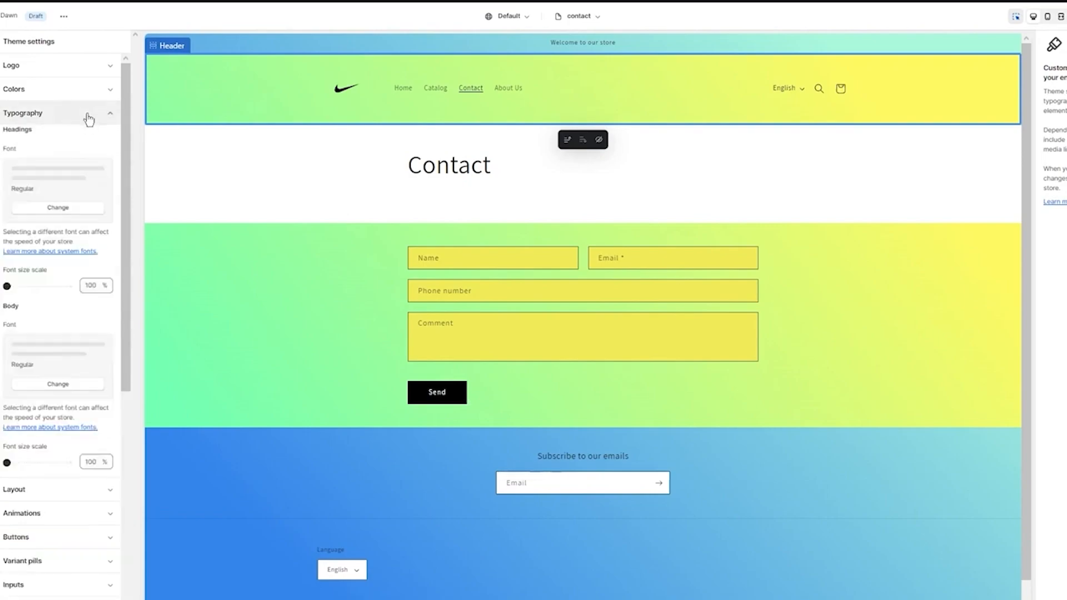
{"action": "left_click", "coordinate": [58, 208]}
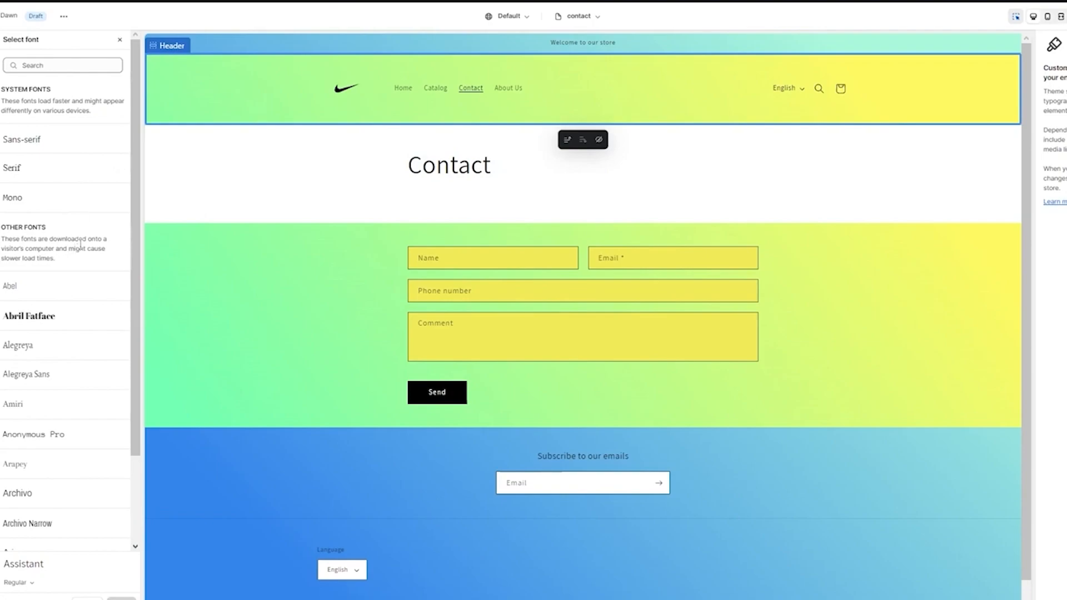
{"action": "scroll", "coordinate": [89, 239], "scroll_direction": "down", "scroll_amount": 2}
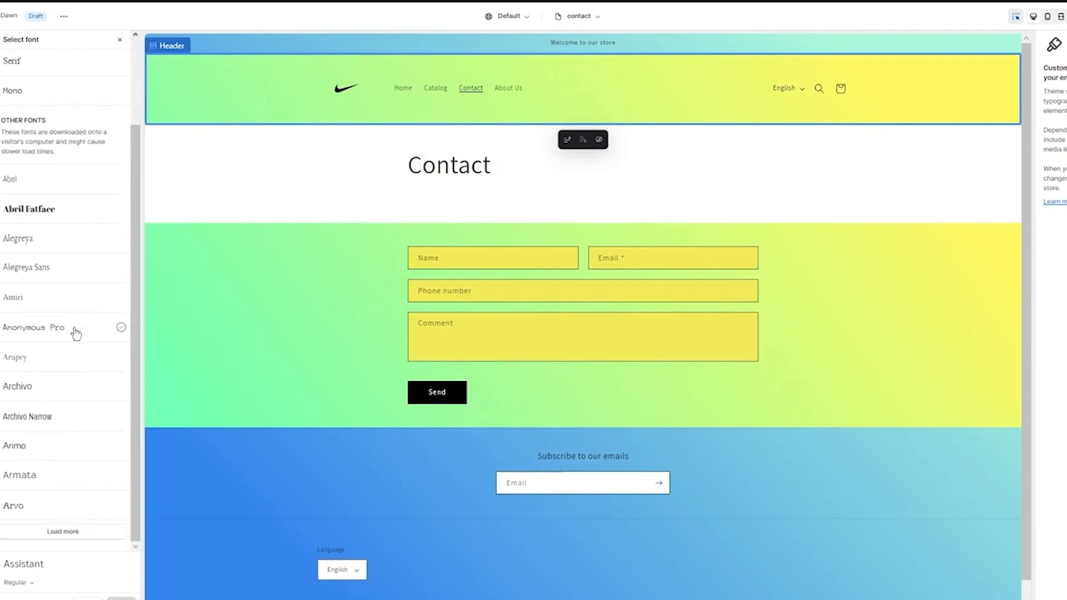
{"action": "left_click", "coordinate": [68, 534]}
{"action": "scroll", "coordinate": [61, 373], "scroll_direction": "down", "scroll_amount": 7}
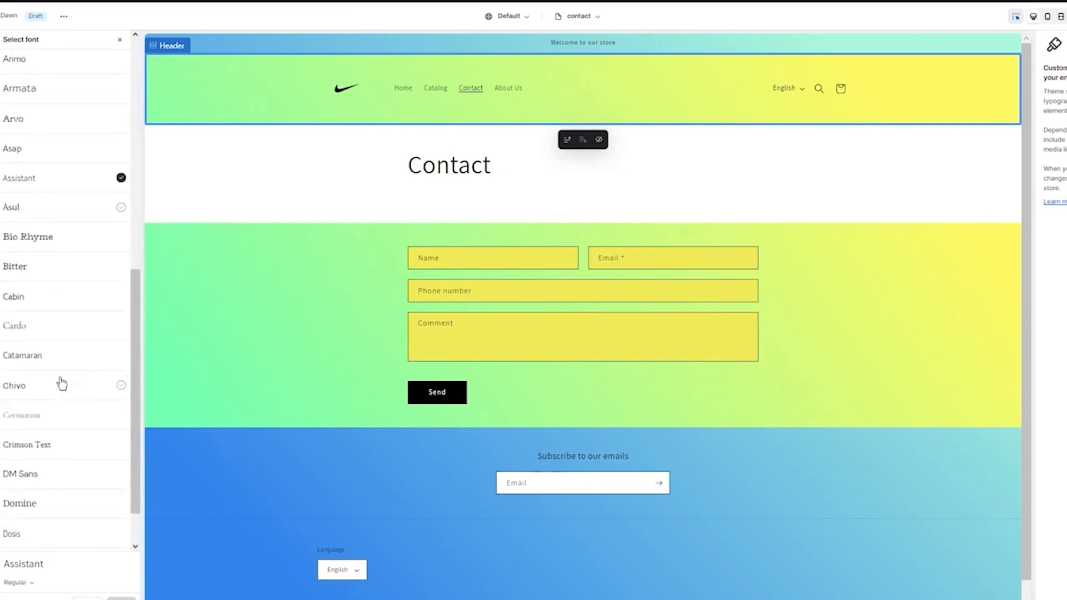
{"action": "scroll", "coordinate": [96, 265], "scroll_direction": "down", "scroll_amount": 1}
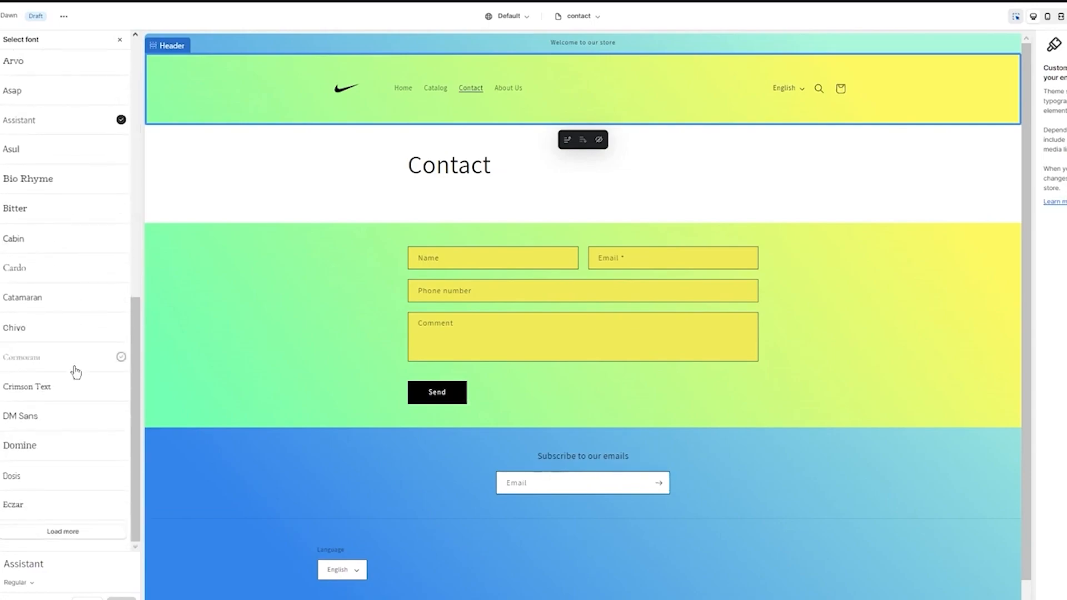
{"action": "left_click", "coordinate": [48, 535]}
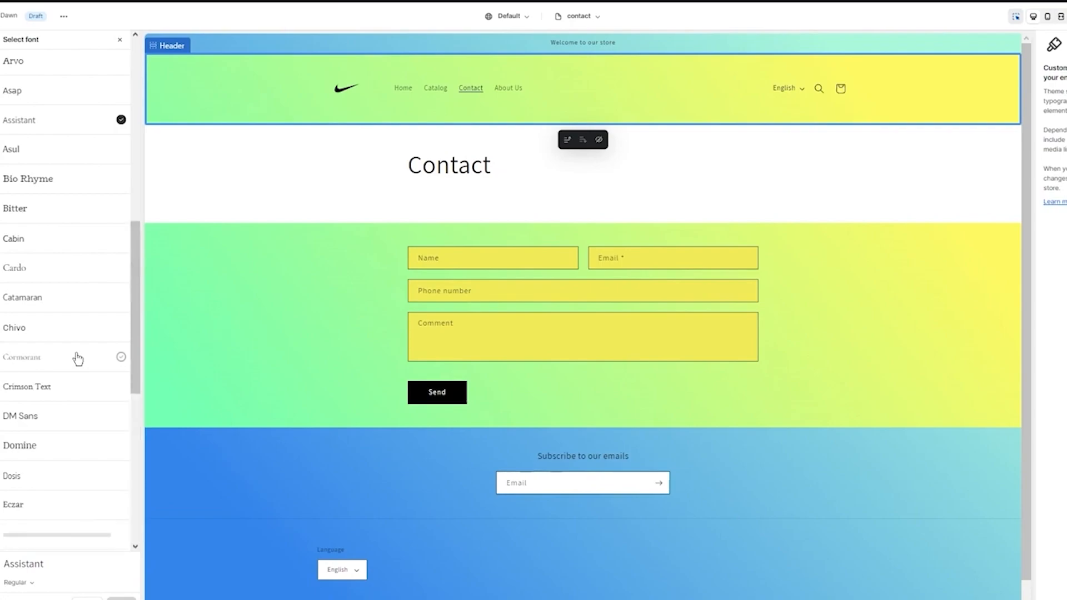
{"action": "scroll", "coordinate": [61, 356], "scroll_direction": "down", "scroll_amount": 5}
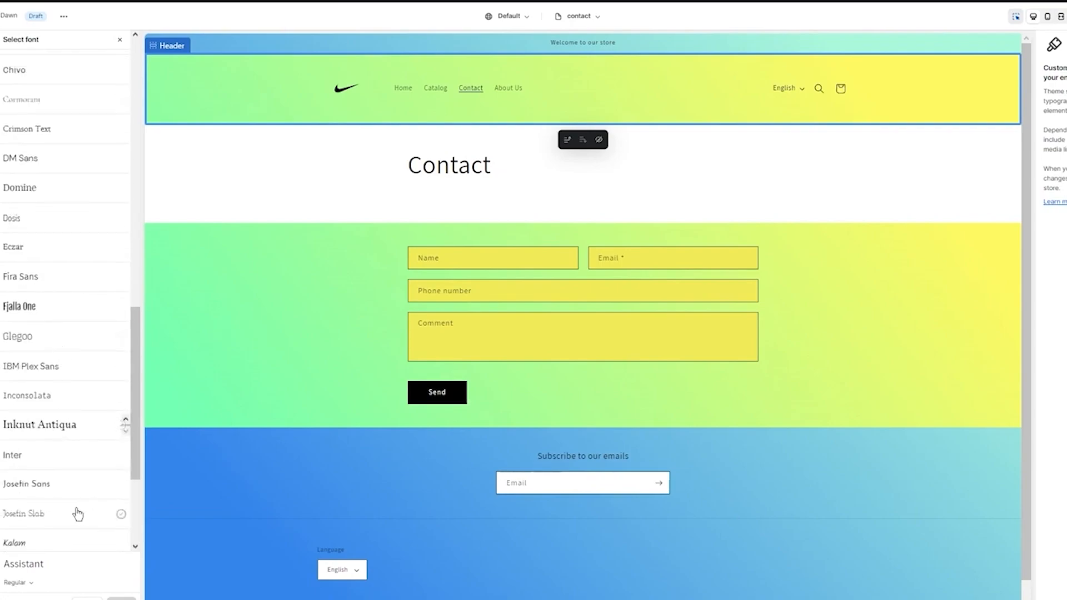
{"action": "scroll", "coordinate": [77, 478], "scroll_direction": "up", "scroll_amount": 2}
{"action": "scroll", "coordinate": [78, 476], "scroll_direction": "down", "scroll_amount": 6}
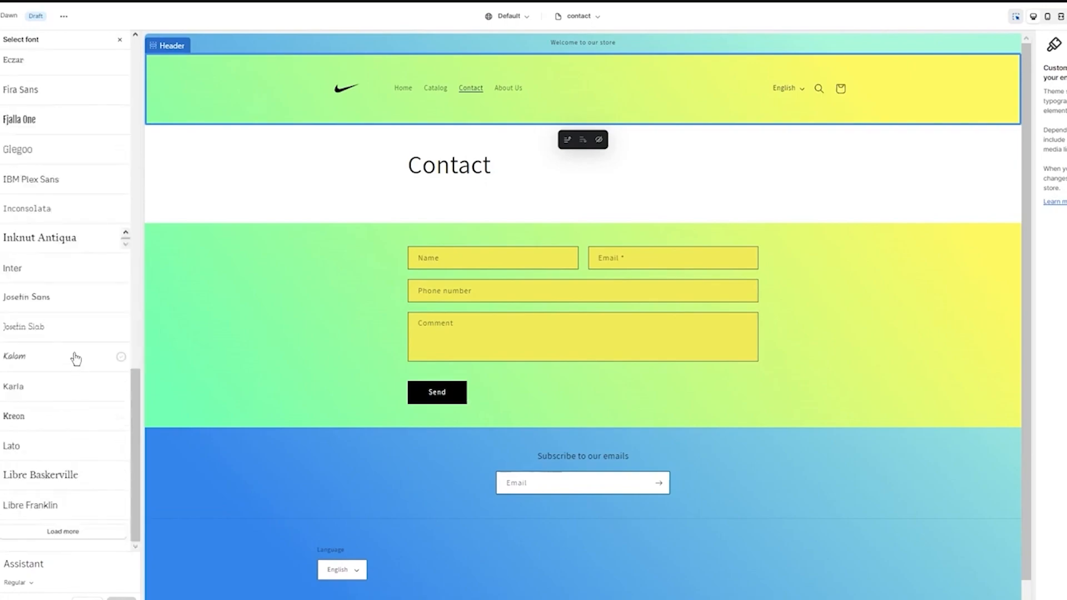
{"action": "left_click", "coordinate": [58, 474]}
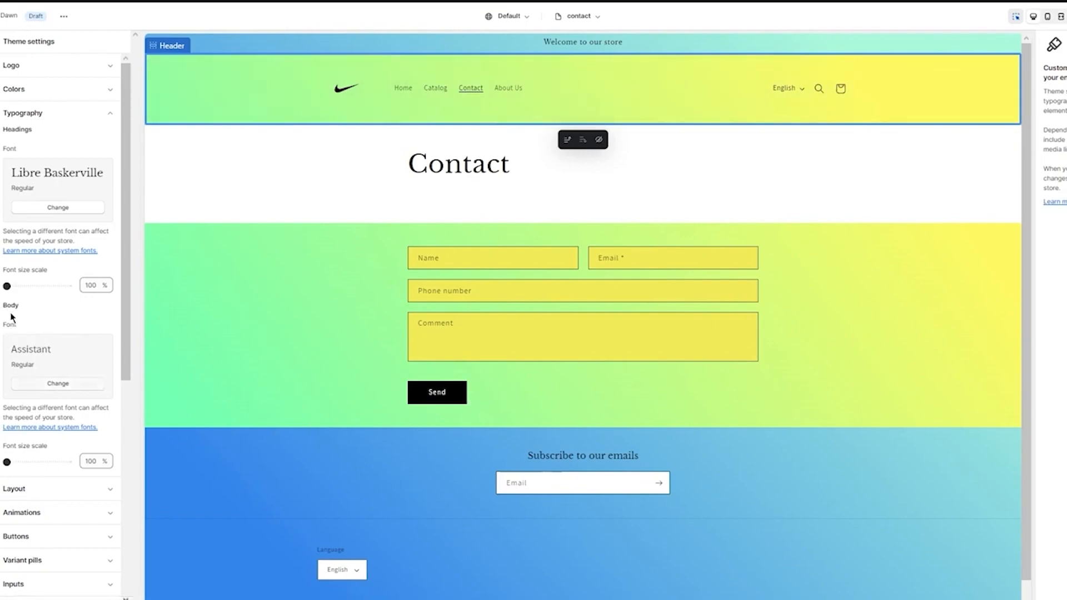
Set the theme's body font to Anonymous Pro Regular and collapse the typography settings
{"action": "left_click", "coordinate": [42, 382]}
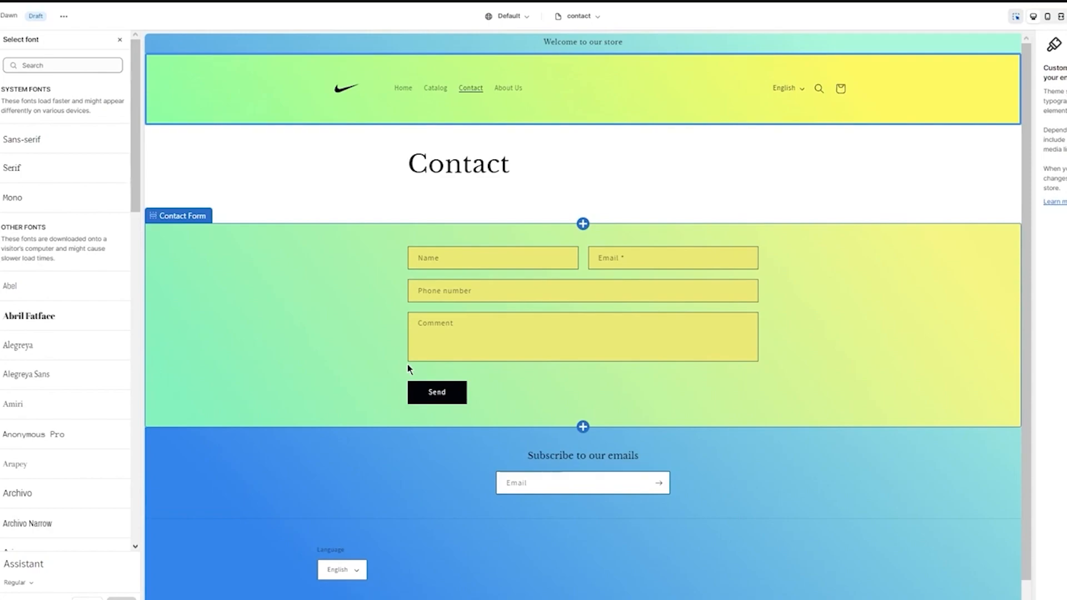
{"action": "scroll", "coordinate": [61, 309], "scroll_direction": "down", "scroll_amount": 3}
{"action": "scroll", "coordinate": [63, 322], "scroll_direction": "down", "scroll_amount": 2}
{"action": "left_click", "coordinate": [58, 240]}
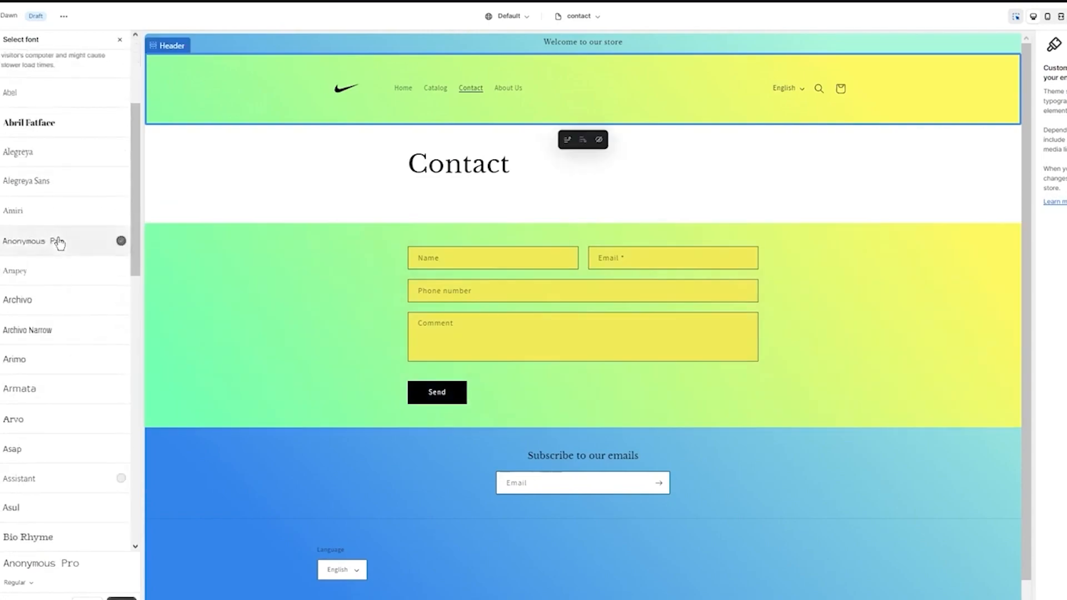
{"action": "left_click", "coordinate": [120, 598]}
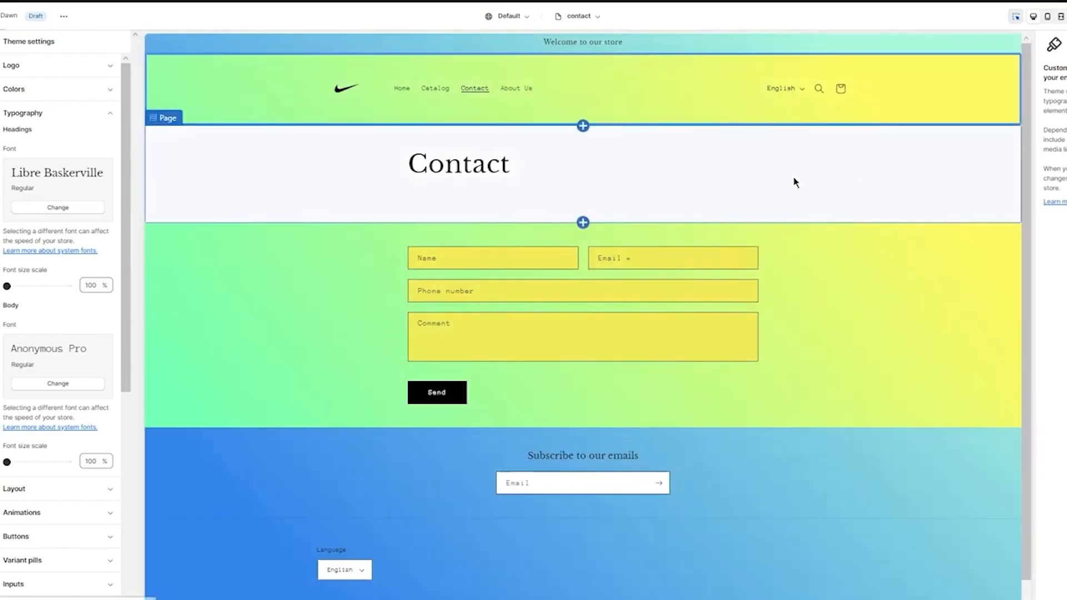
{"action": "left_click", "coordinate": [72, 112]}
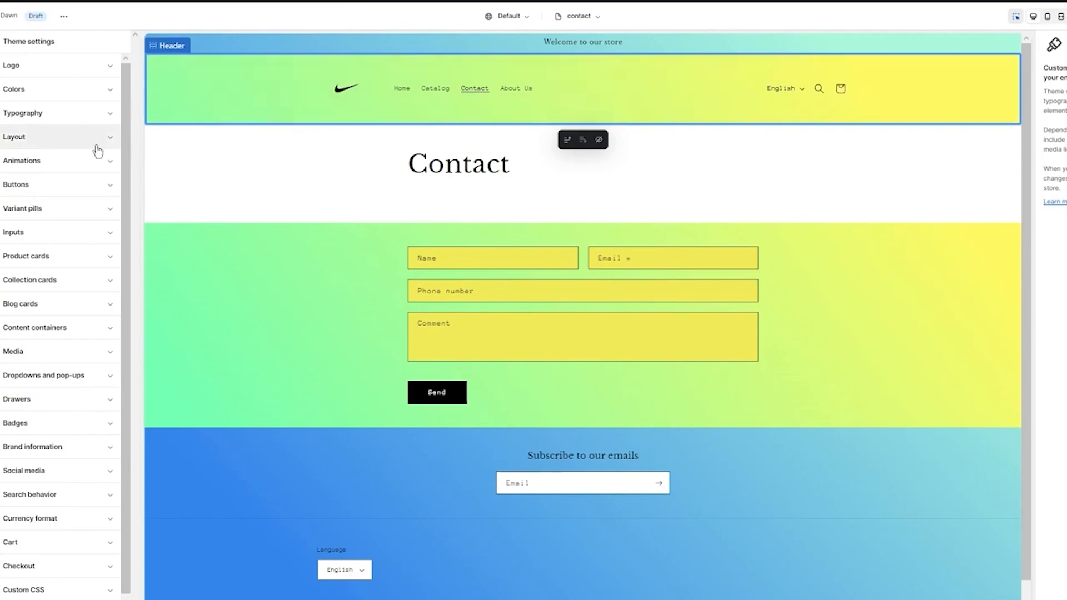
Leave the theme settings for the section list and switch the editor to the Home page template
{"action": "left_click", "coordinate": [6, 111]}
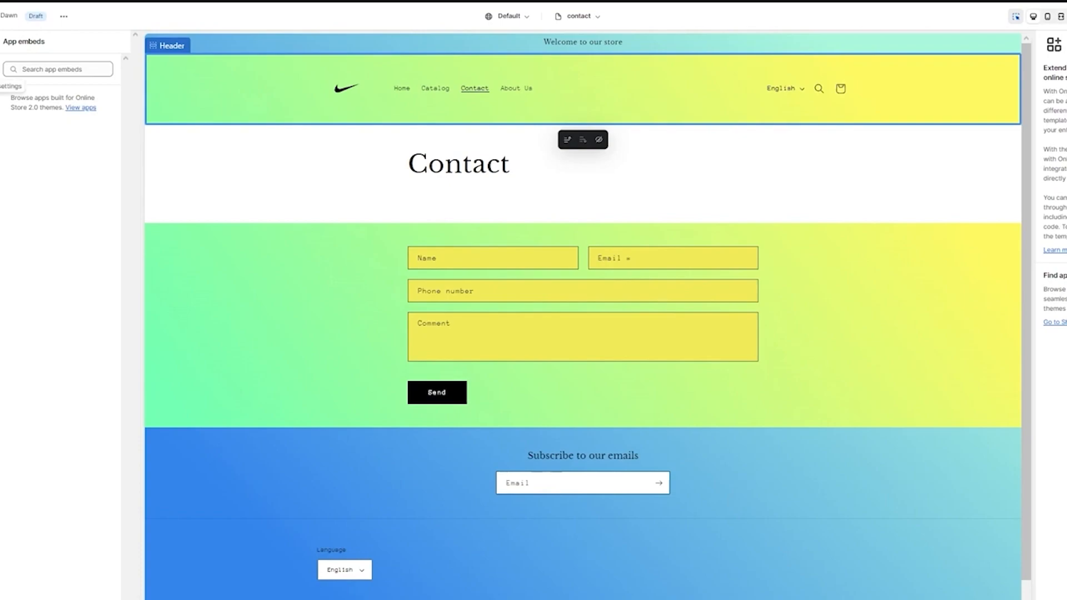
{"action": "left_click", "coordinate": [2, 66]}
{"action": "left_click", "coordinate": [1, 45]}
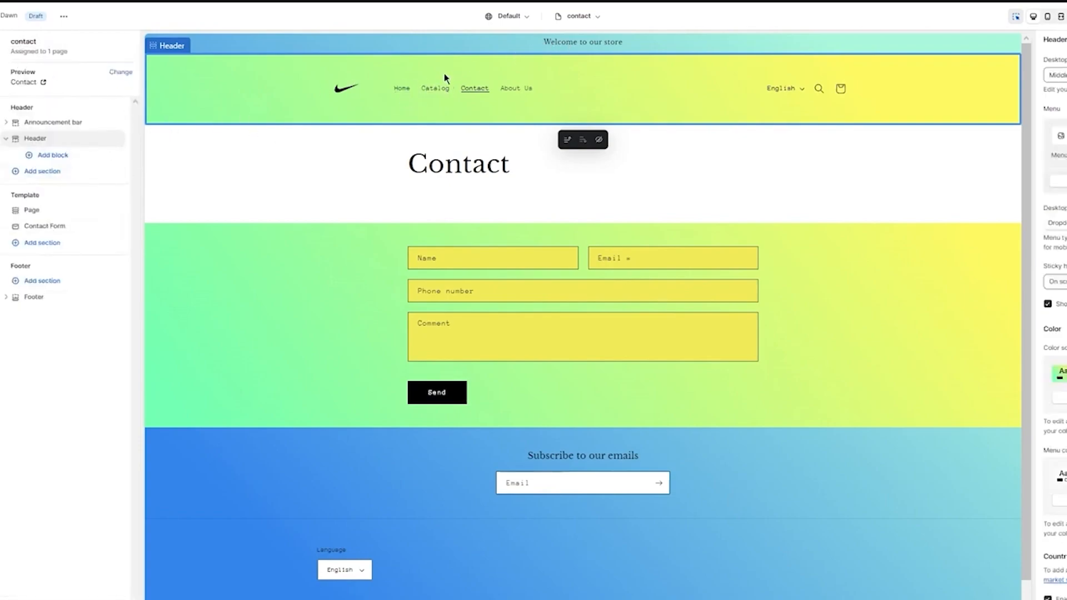
{"action": "left_click", "coordinate": [578, 16]}
{"action": "left_click", "coordinate": [552, 64]}
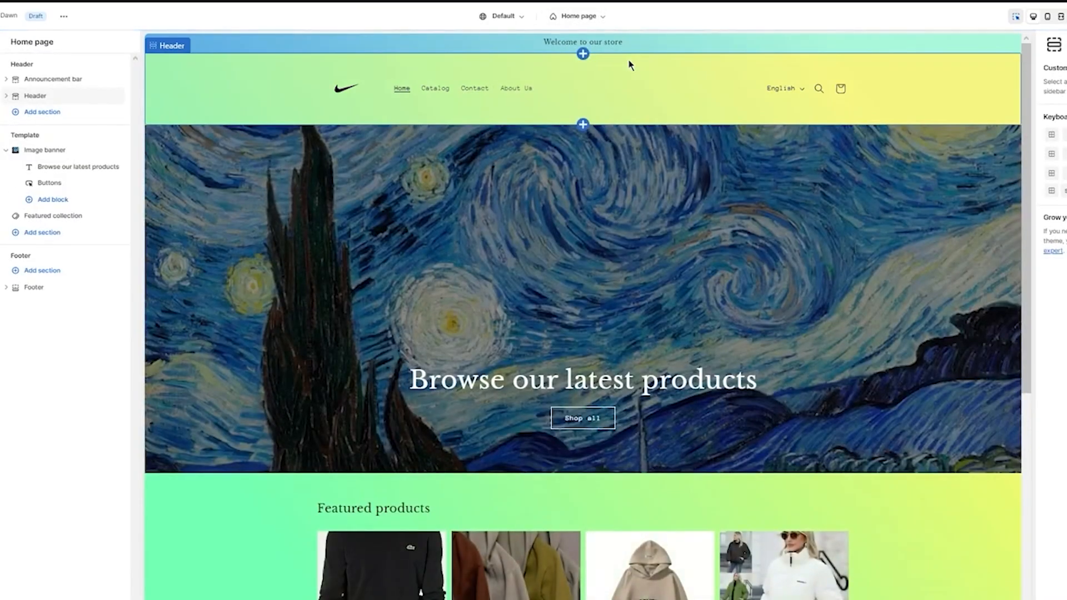
Add an Image with text section to the Home page template below the Featured collection
{"action": "scroll", "coordinate": [726, 131], "scroll_direction": "down", "scroll_amount": 5}
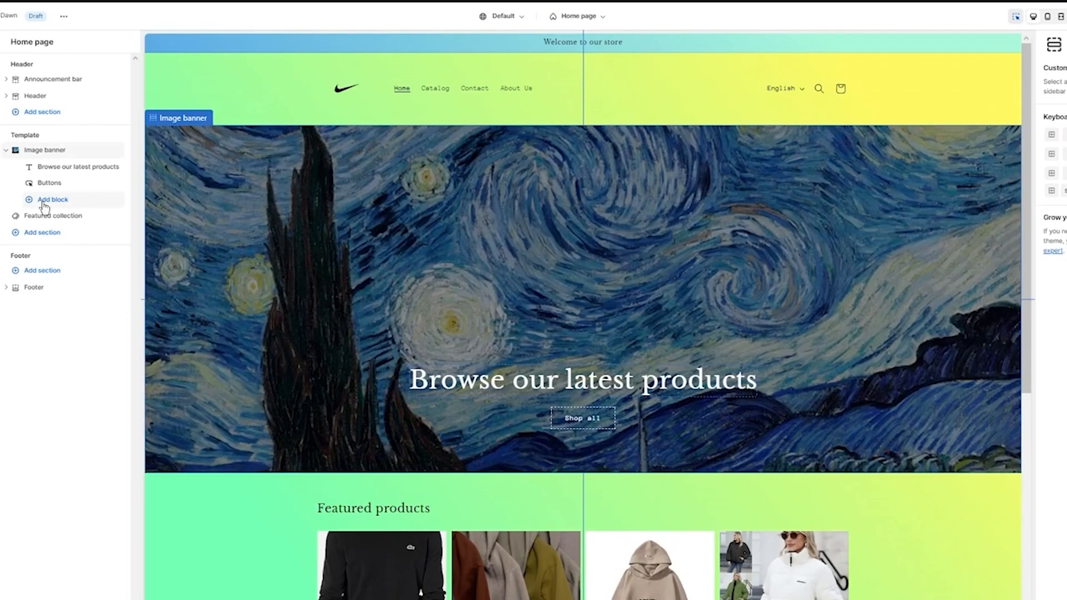
{"action": "left_click", "coordinate": [45, 206]}
{"action": "left_click", "coordinate": [47, 204]}
{"action": "scroll", "coordinate": [300, 295], "scroll_direction": "down", "scroll_amount": 5}
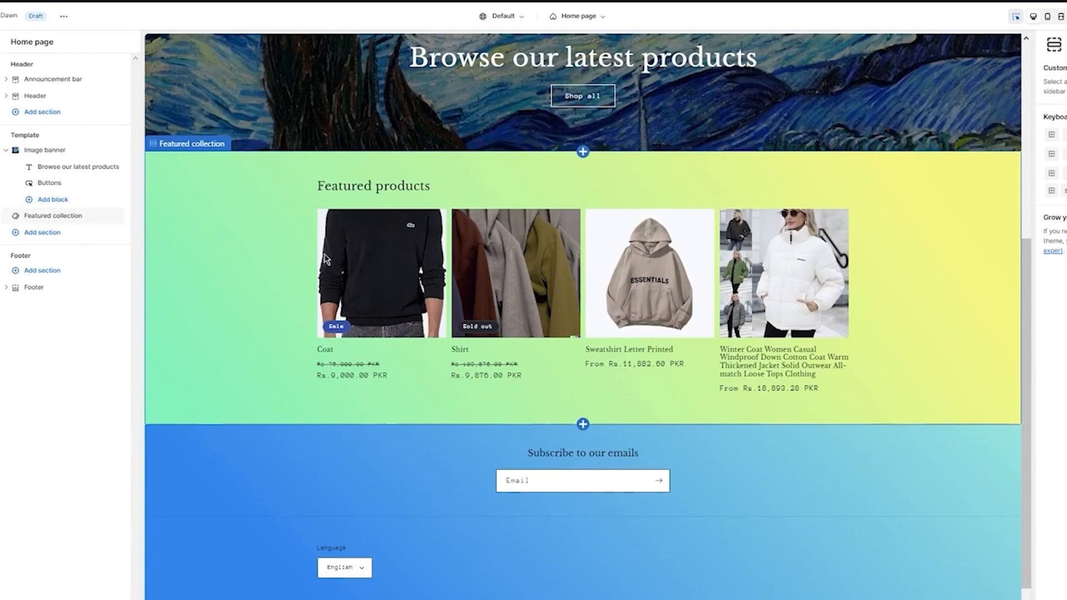
{"action": "left_click", "coordinate": [63, 235]}
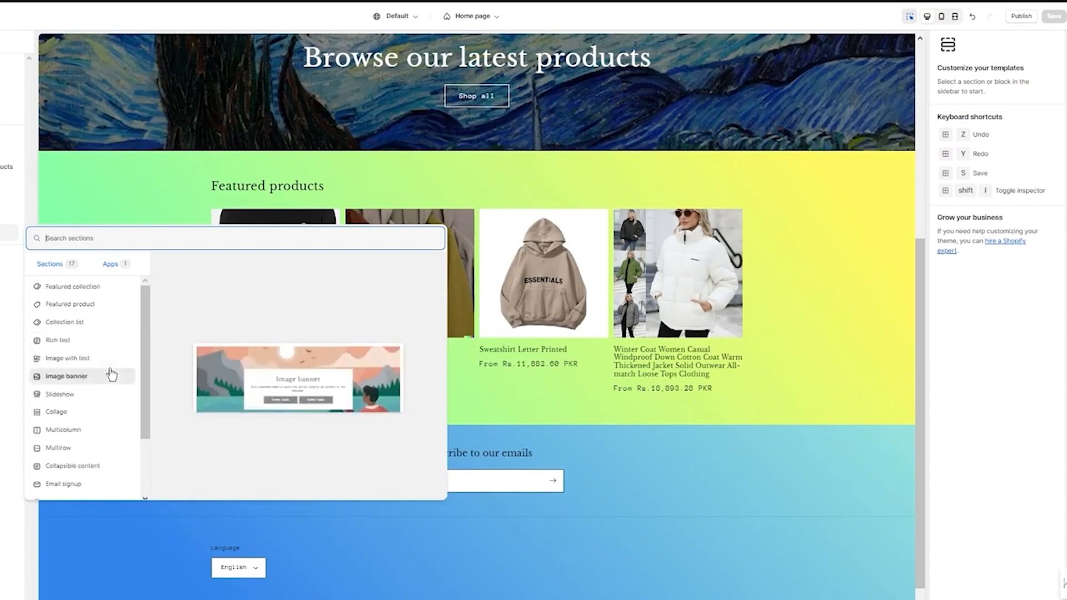
{"action": "scroll", "coordinate": [116, 399], "scroll_direction": "down", "scroll_amount": 2}
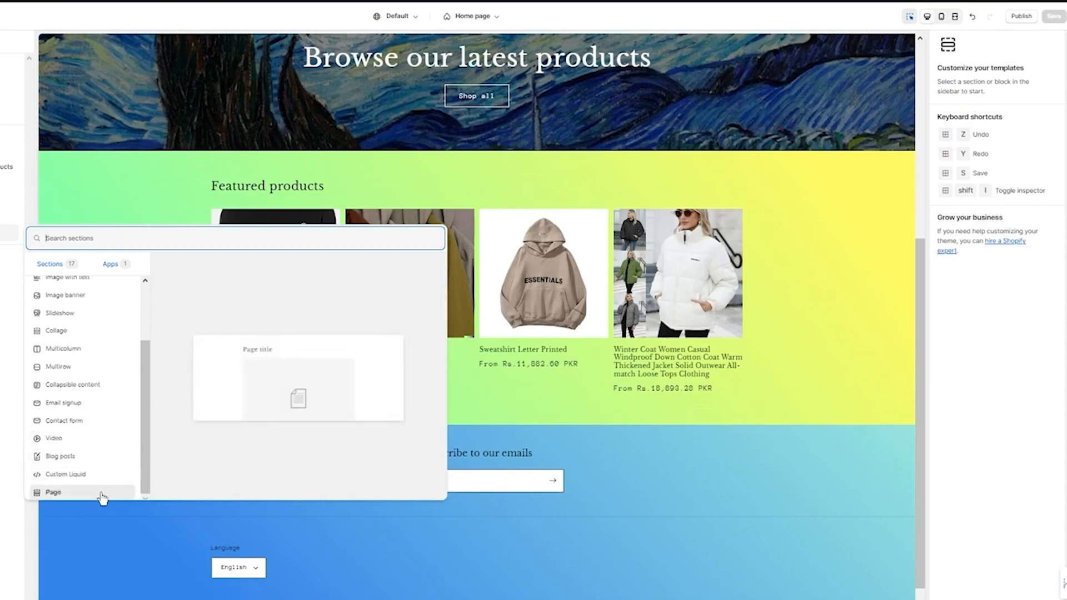
{"action": "scroll", "coordinate": [102, 491], "scroll_direction": "up", "scroll_amount": 3}
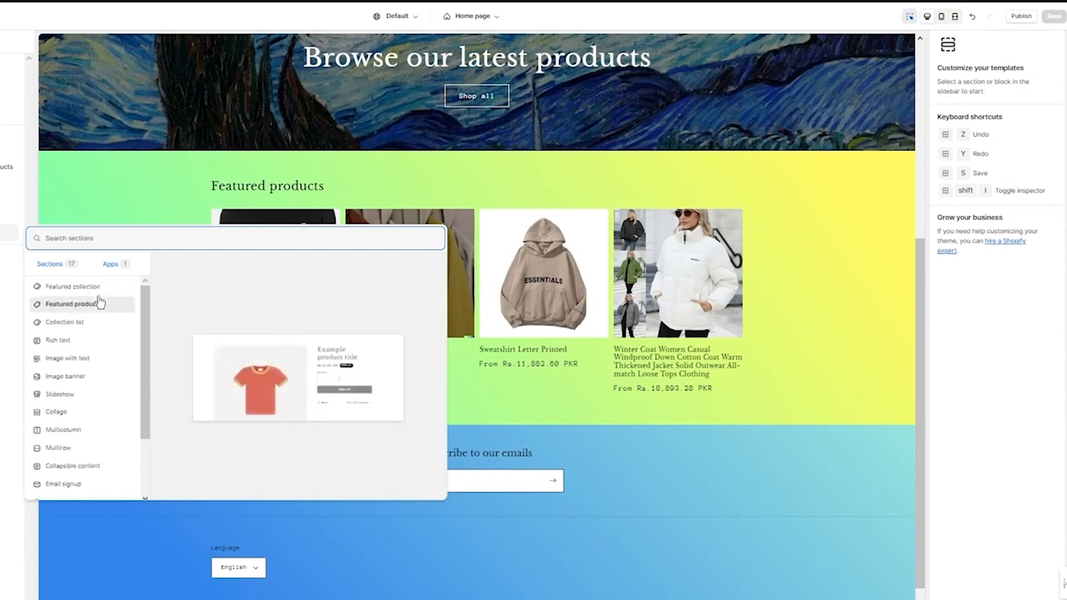
{"action": "left_click", "coordinate": [107, 364]}
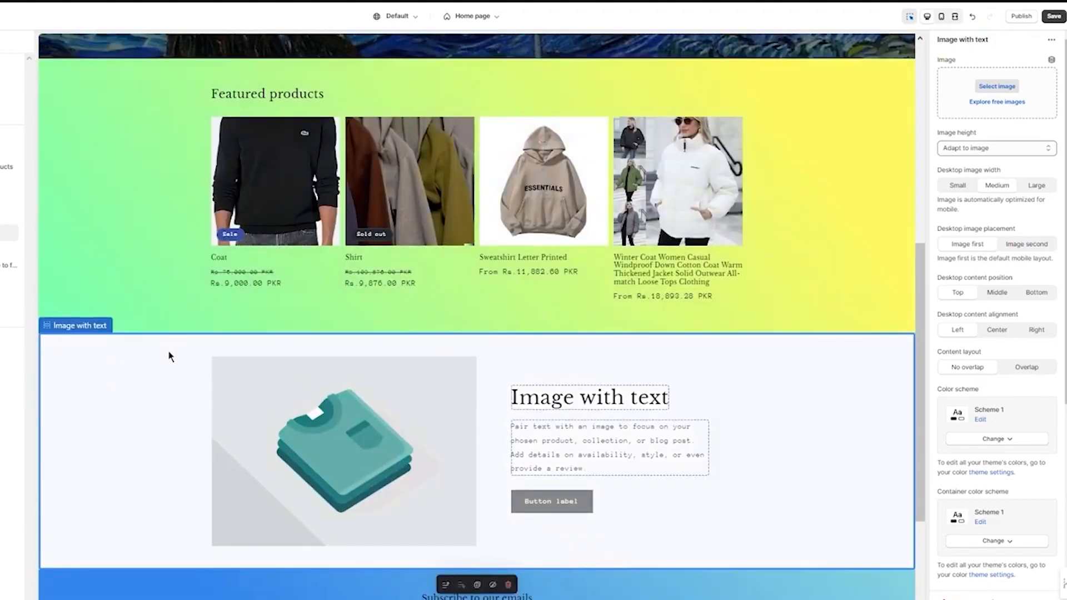
Apply color Scheme 7 to the Image with text section, leaving its container color scheme as is
{"action": "scroll", "coordinate": [988, 235], "scroll_direction": "down", "scroll_amount": 5}
{"action": "left_click", "coordinate": [998, 185]}
{"action": "left_click", "coordinate": [981, 355]}
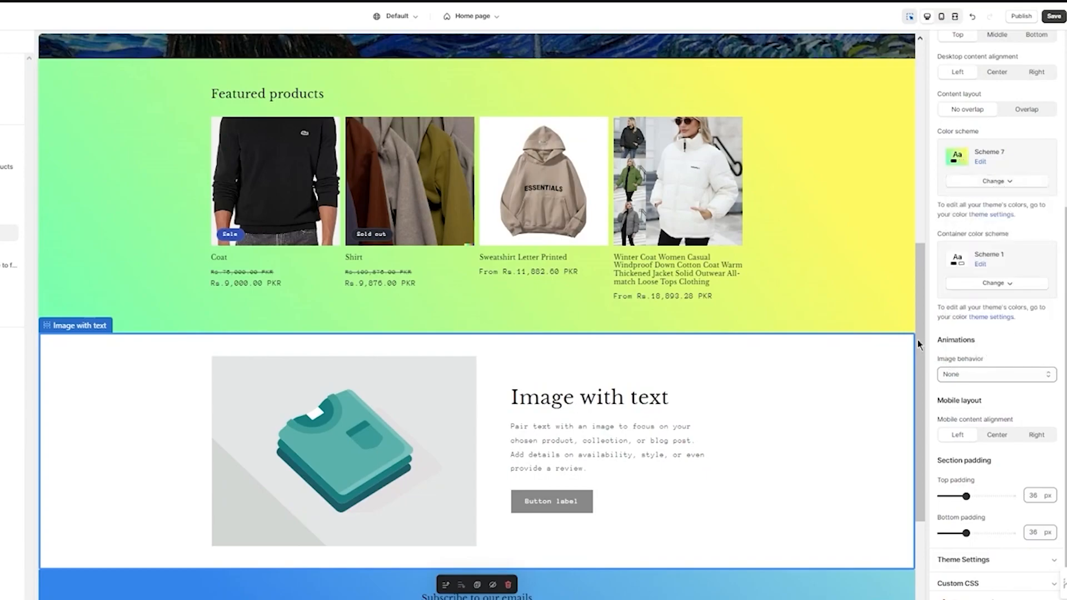
Look over the home page preview, checking how the featured products, Image with text and footer sections fit together
{"action": "left_click", "coordinate": [842, 292]}
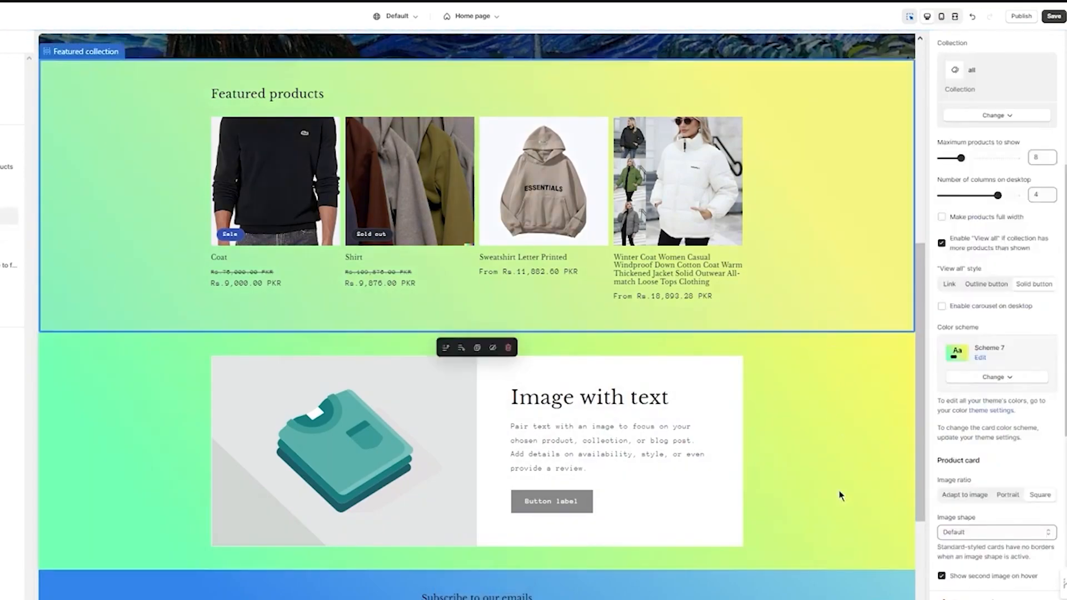
{"action": "left_click", "coordinate": [840, 495]}
{"action": "left_click", "coordinate": [867, 587]}
{"action": "scroll", "coordinate": [731, 500], "scroll_direction": "down", "scroll_amount": 3}
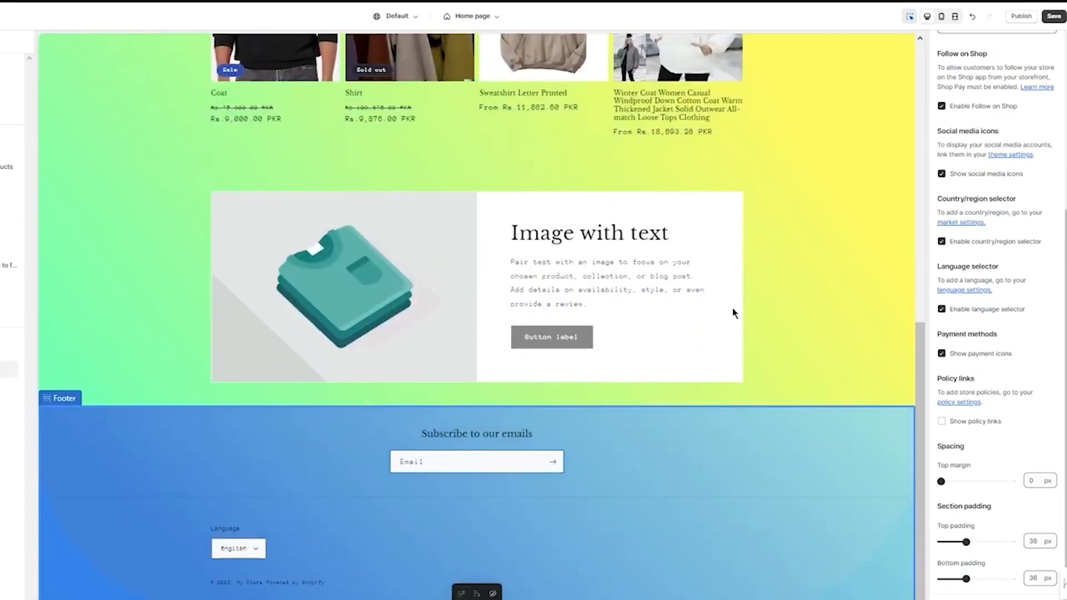
{"action": "scroll", "coordinate": [767, 238], "scroll_direction": "up", "scroll_amount": 5}
{"action": "scroll", "coordinate": [757, 338], "scroll_direction": "down", "scroll_amount": 1}
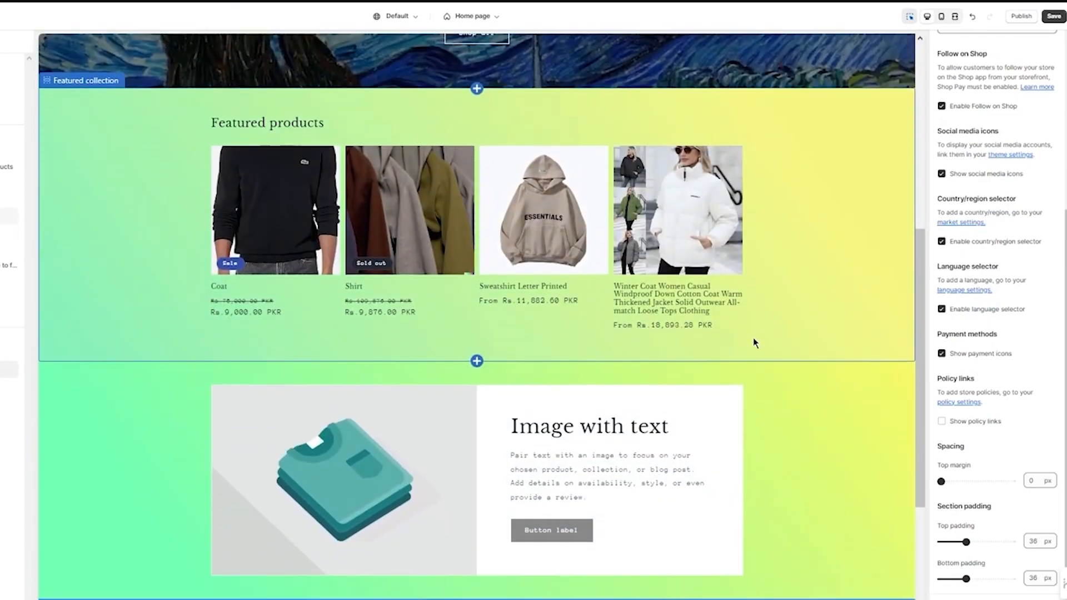
{"action": "scroll", "coordinate": [769, 324], "scroll_direction": "up", "scroll_amount": 6}
{"action": "scroll", "coordinate": [769, 325], "scroll_direction": "down", "scroll_amount": 6}
{"action": "scroll", "coordinate": [769, 336], "scroll_direction": "down", "scroll_amount": 2}
Set the Image with text section's image to the first DALL_E PNG of multicolored hoodies from the store library
{"action": "left_click", "coordinate": [354, 338]}
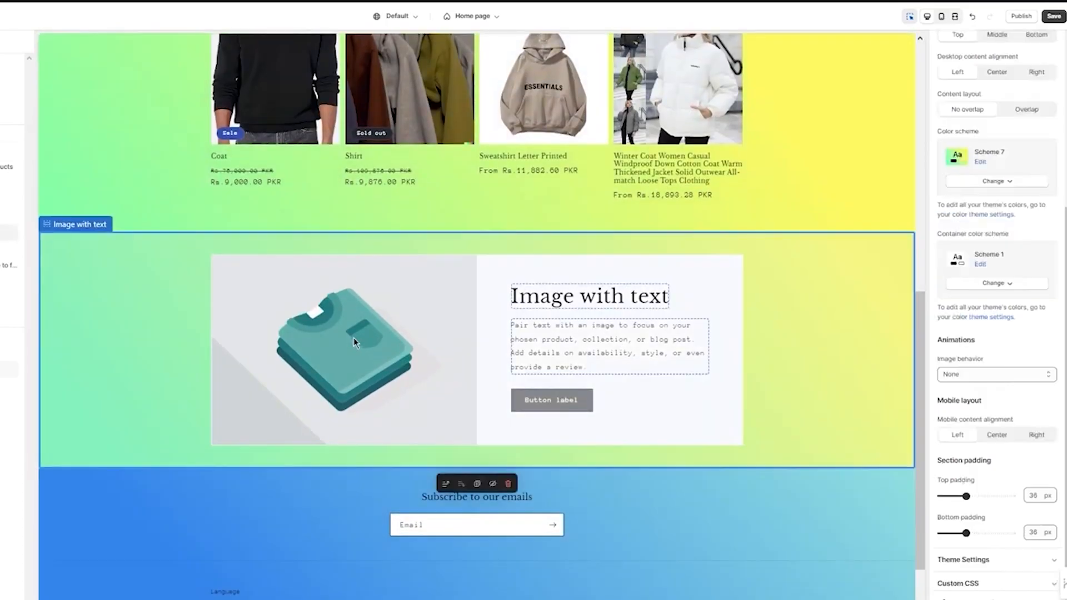
{"action": "scroll", "coordinate": [1019, 199], "scroll_direction": "up", "scroll_amount": 5}
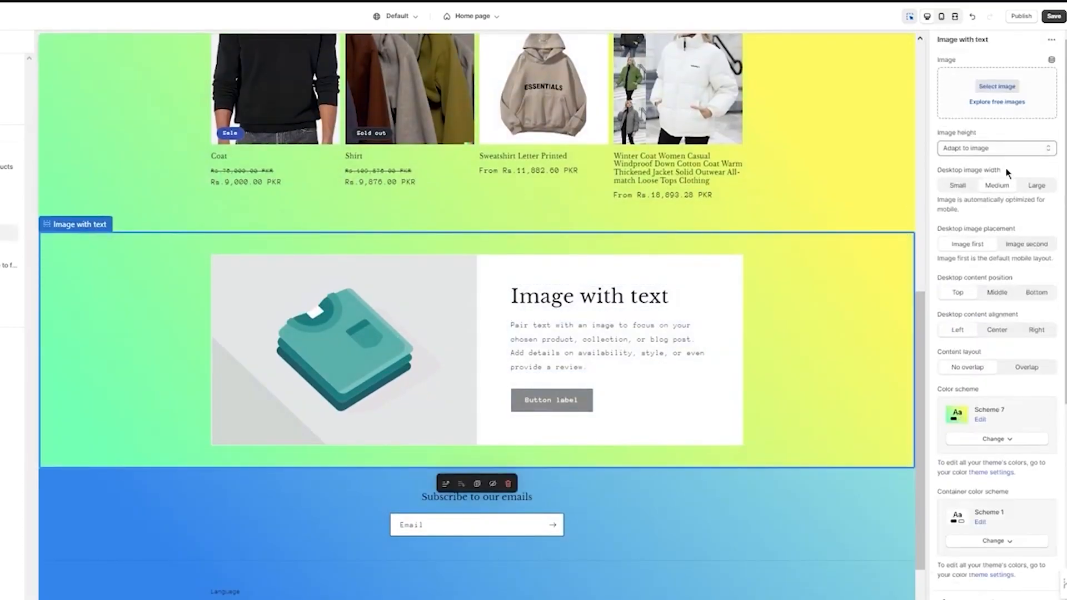
{"action": "left_click", "coordinate": [988, 86]}
{"action": "scroll", "coordinate": [579, 270], "scroll_direction": "down", "scroll_amount": 1}
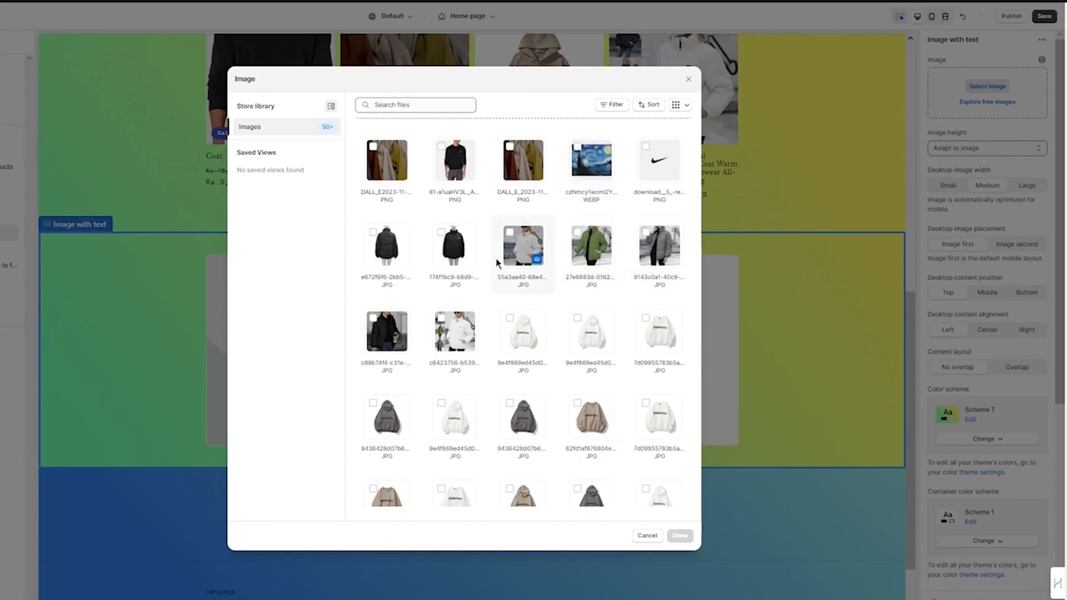
{"action": "left_click", "coordinate": [401, 178]}
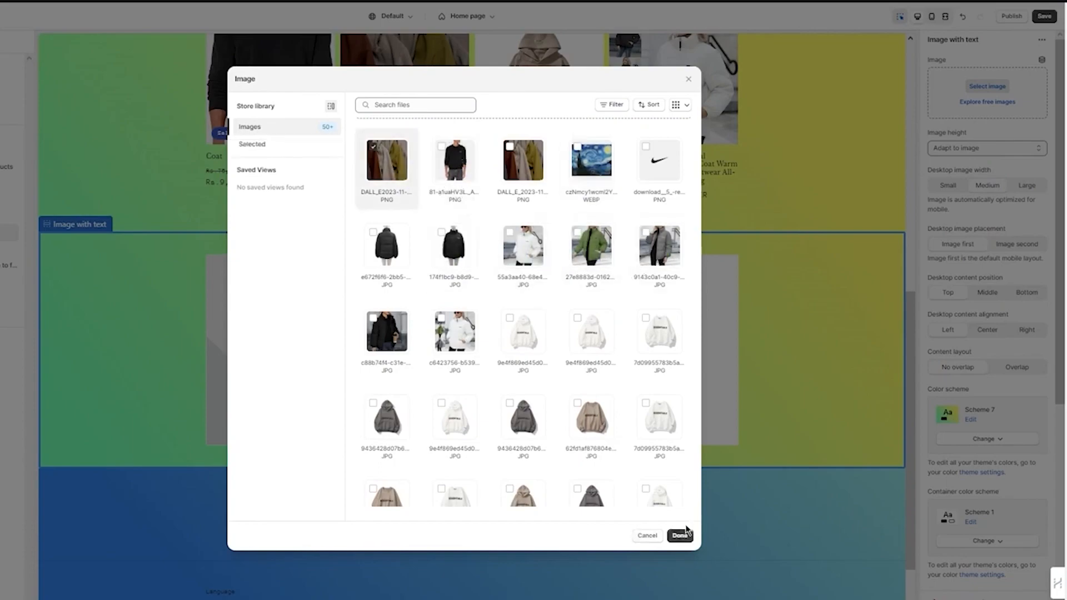
{"action": "left_click", "coordinate": [680, 536]}
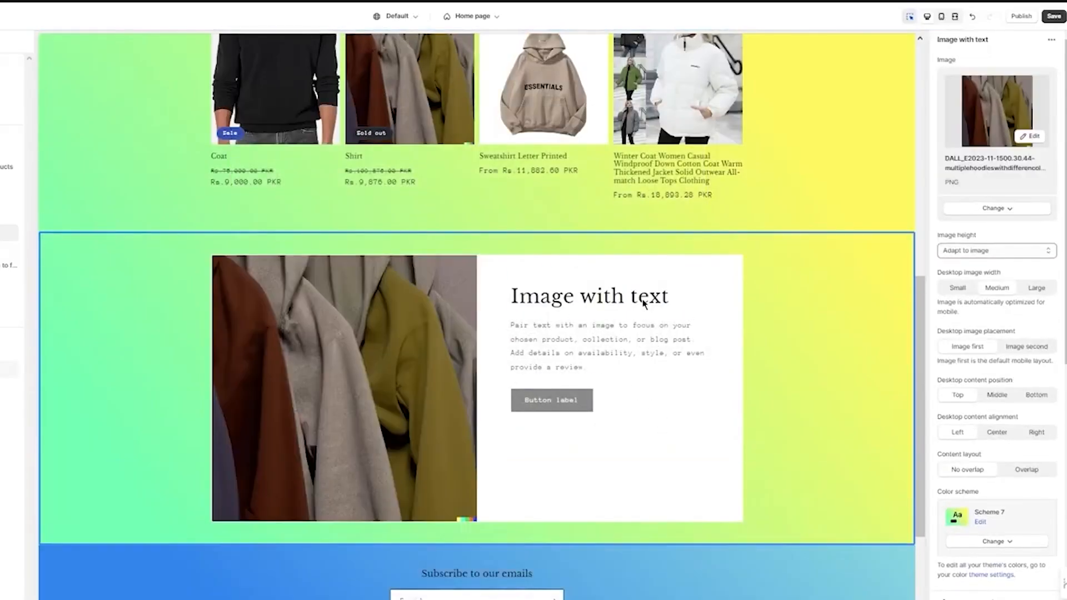
Change the Image with text section's heading to "Here's Our Idea"
{"action": "double_click", "coordinate": [647, 295]}
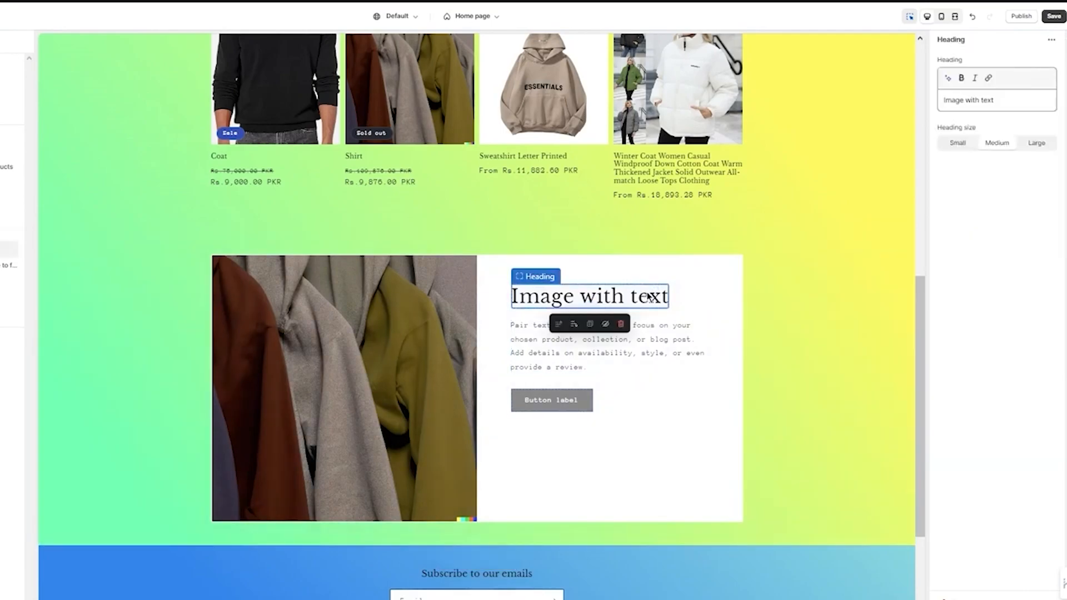
{"action": "left_click_drag", "start_coordinate": [1008, 99], "coordinate": [921, 115]}
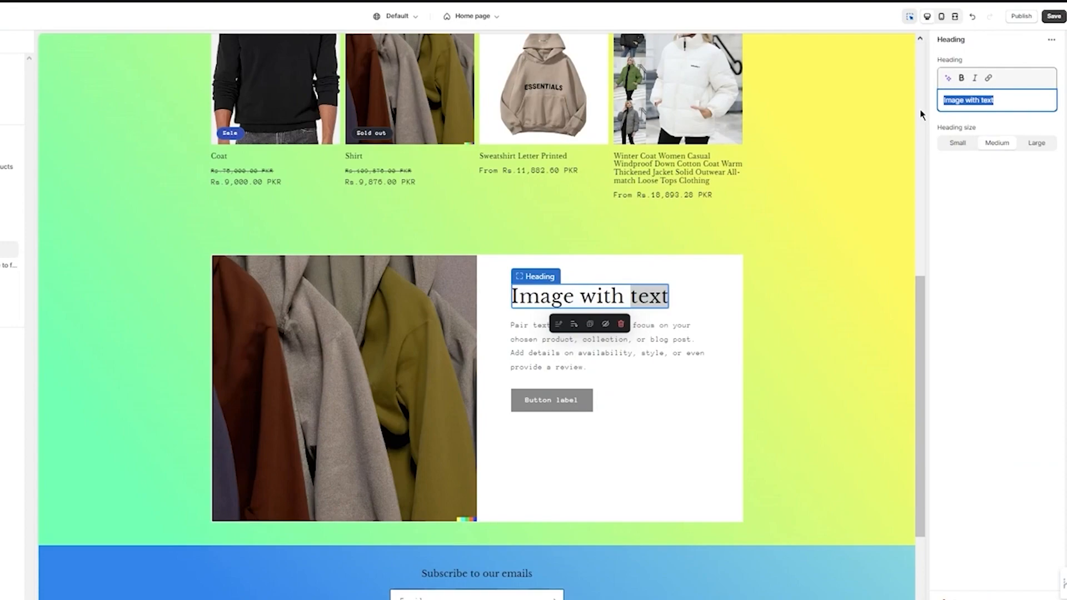
{"action": "type", "text": "Her"}
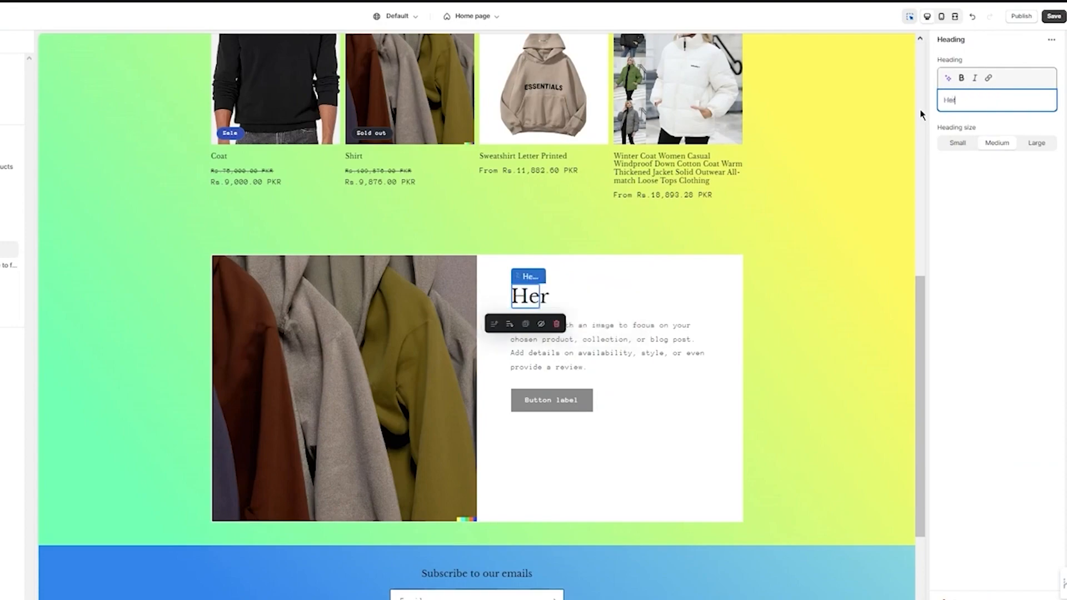
{"action": "type", "text": "e's Our Idea"}
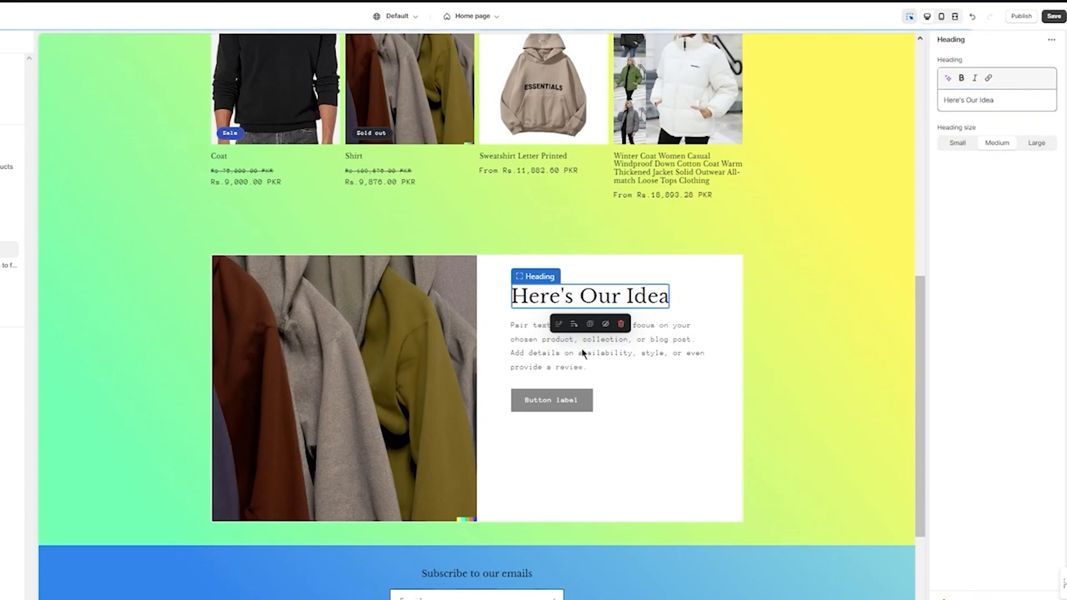
Set the text style of the Image with text section's paragraph to Subtitle
{"action": "left_click", "coordinate": [588, 361]}
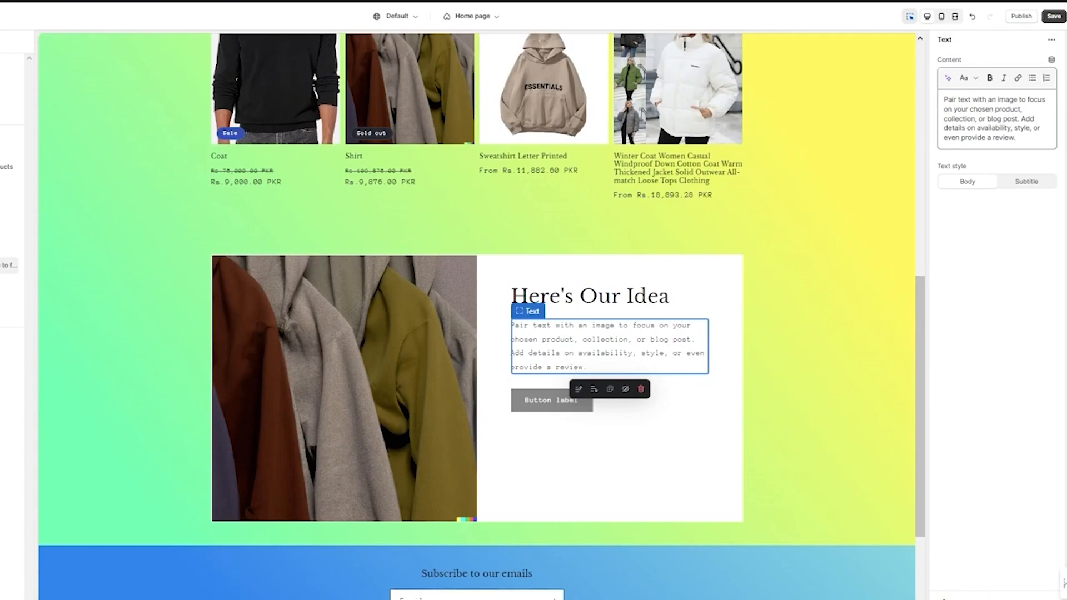
{"action": "left_click", "coordinate": [1019, 181]}
{"action": "left_click", "coordinate": [987, 187]}
{"action": "left_click", "coordinate": [1029, 186]}
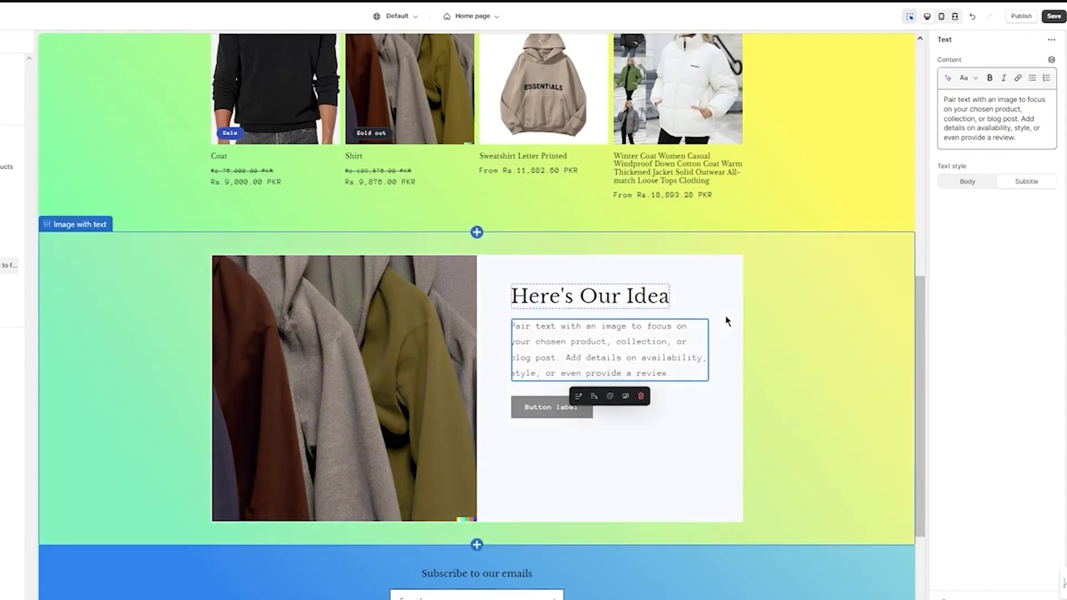
Try the Small and Large image heights for the Image with text section and settle on Medium
{"action": "left_click", "coordinate": [651, 389]}
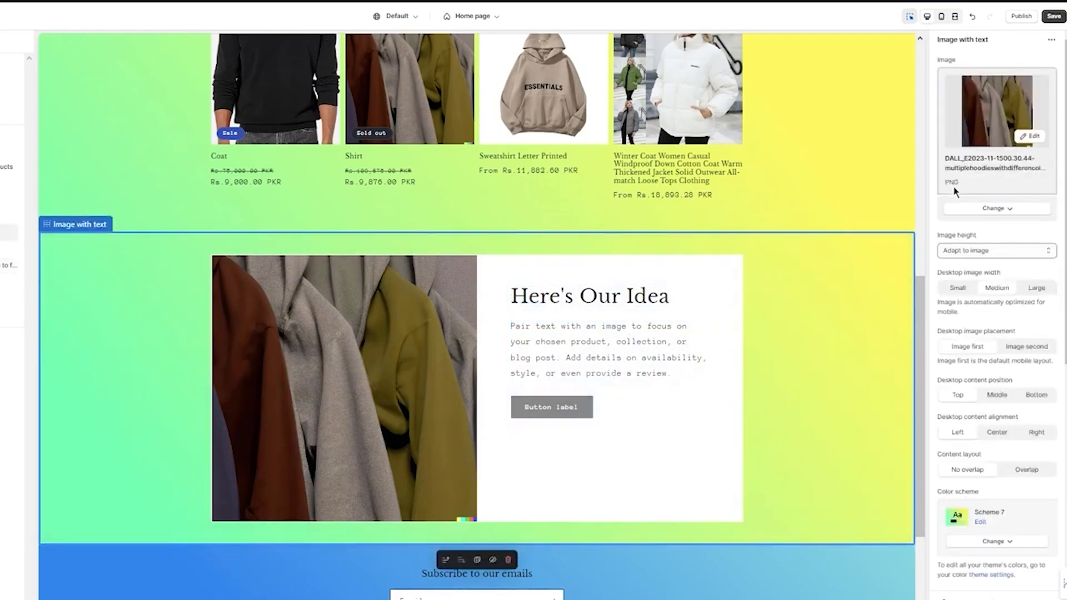
{"action": "left_click", "coordinate": [1010, 251]}
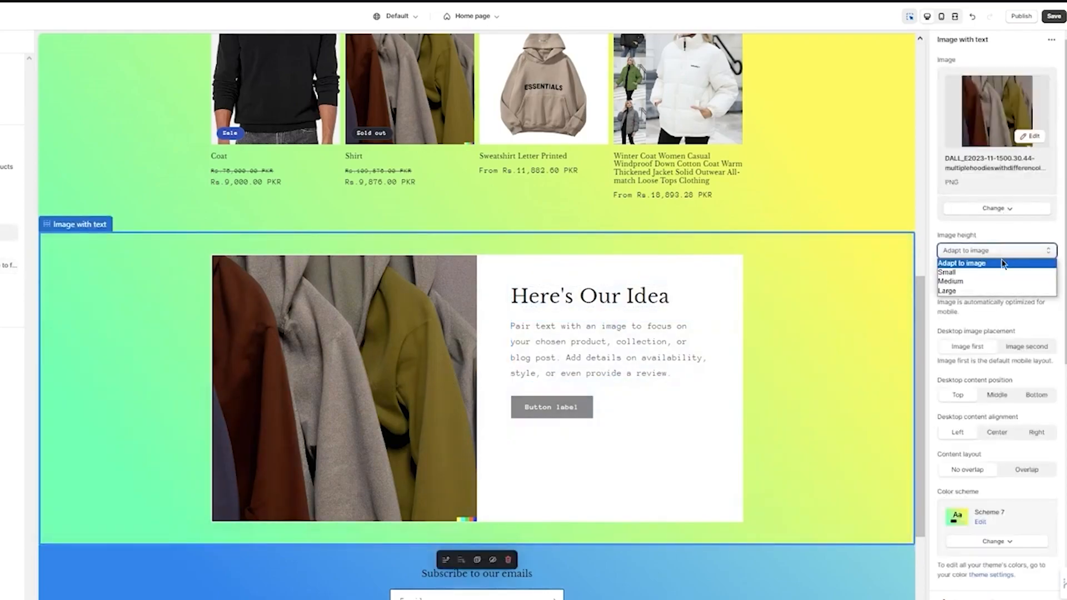
{"action": "left_click", "coordinate": [970, 282]}
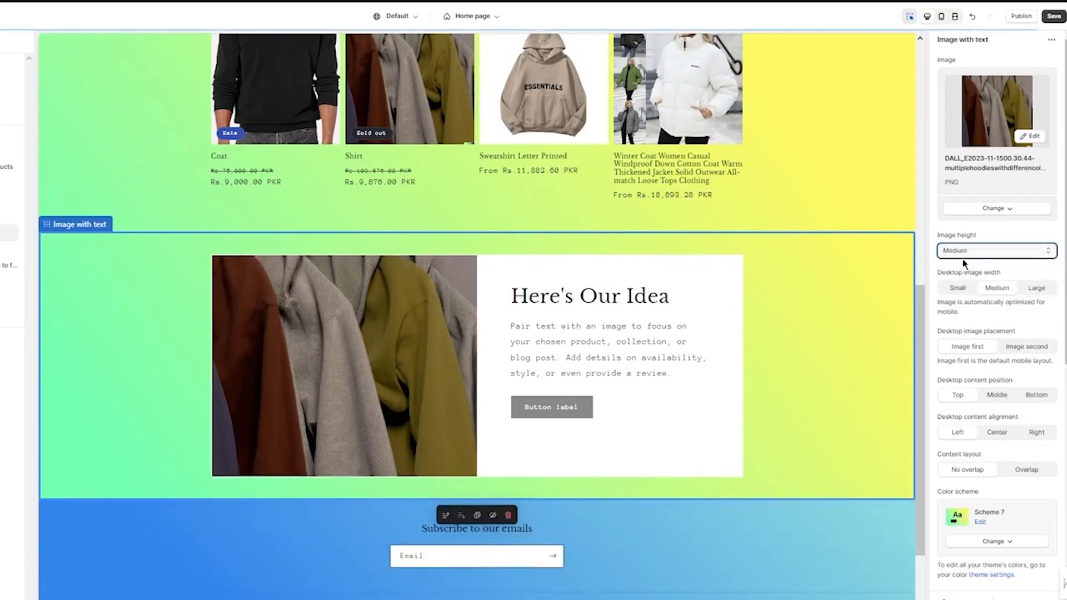
{"action": "left_click", "coordinate": [991, 251]}
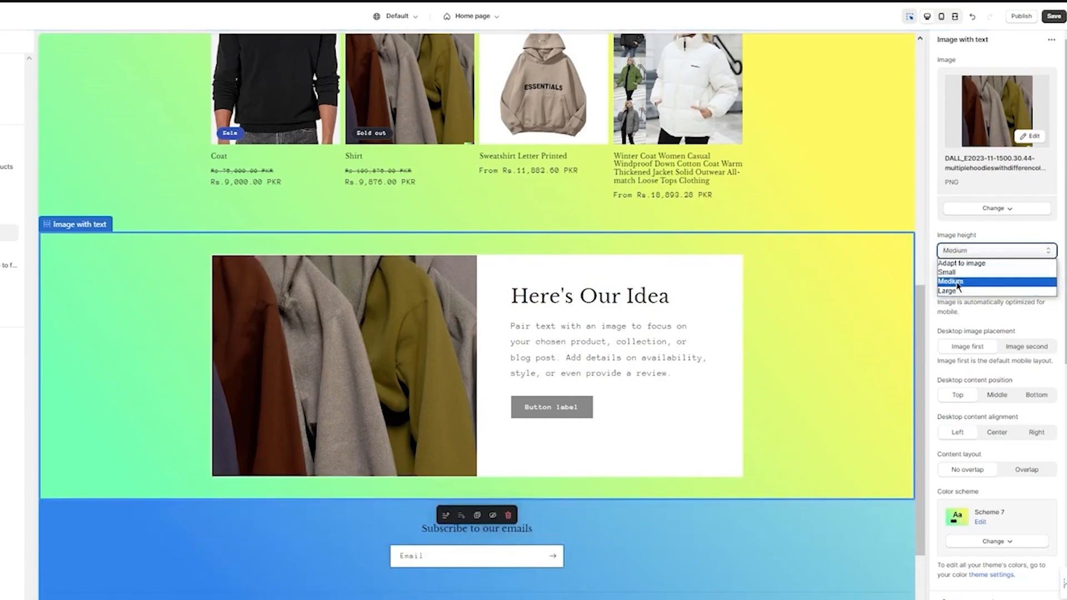
{"action": "left_click", "coordinate": [992, 253]}
{"action": "left_click", "coordinate": [993, 250]}
{"action": "left_click", "coordinate": [958, 272]}
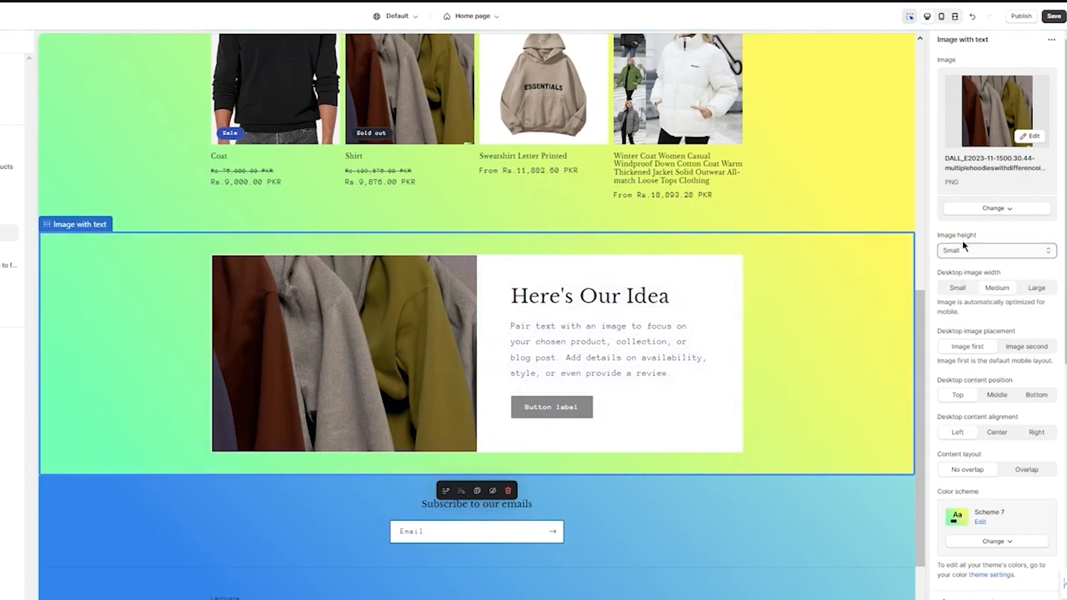
{"action": "left_click", "coordinate": [963, 249]}
{"action": "left_click", "coordinate": [943, 291]}
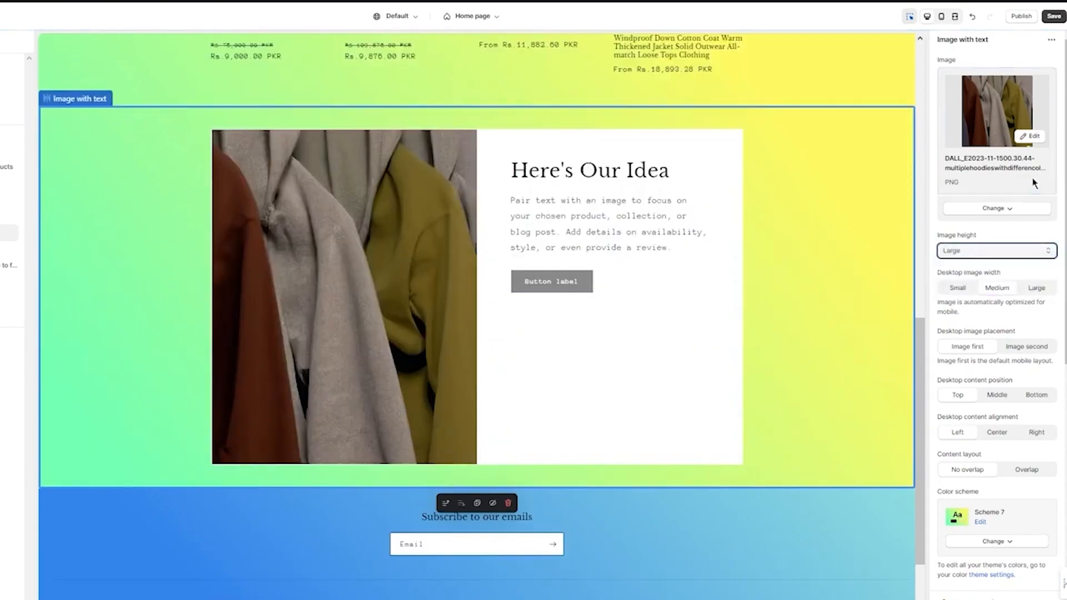
{"action": "left_click", "coordinate": [973, 253]}
{"action": "left_click", "coordinate": [968, 282]}
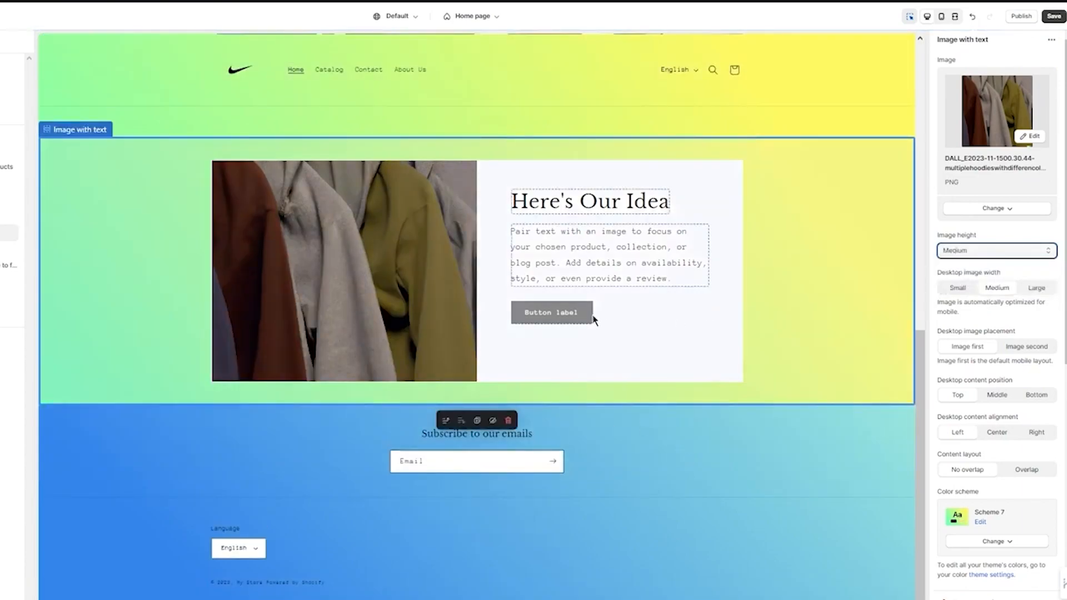
Link the Image with text section's button to the Sweatshirt Letter Printed product and save the theme changes
{"action": "left_click", "coordinate": [563, 311]}
{"action": "left_click", "coordinate": [1020, 134]}
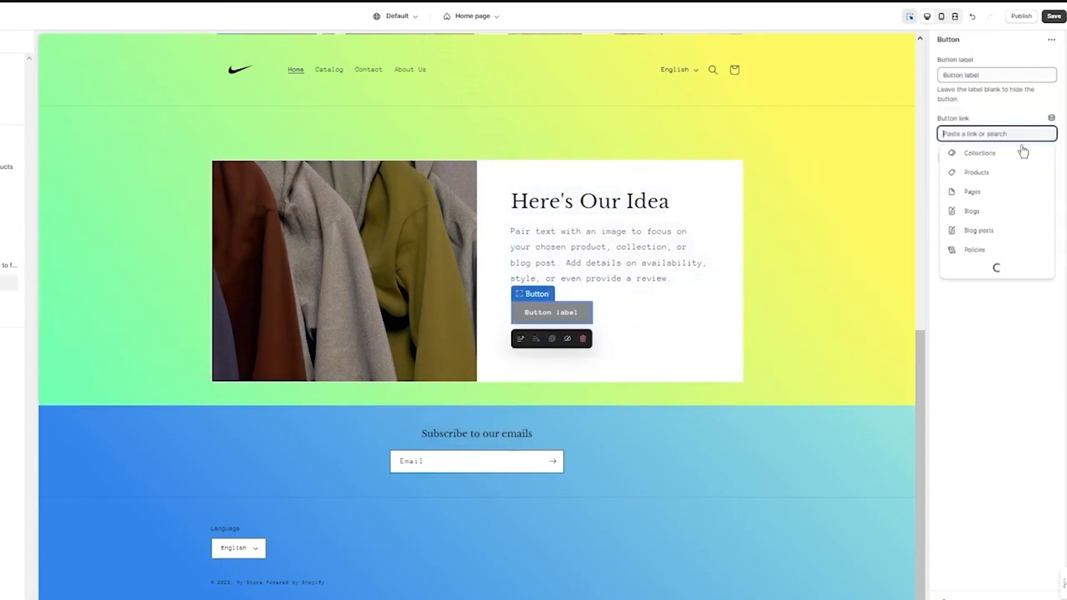
{"action": "left_click", "coordinate": [970, 201]}
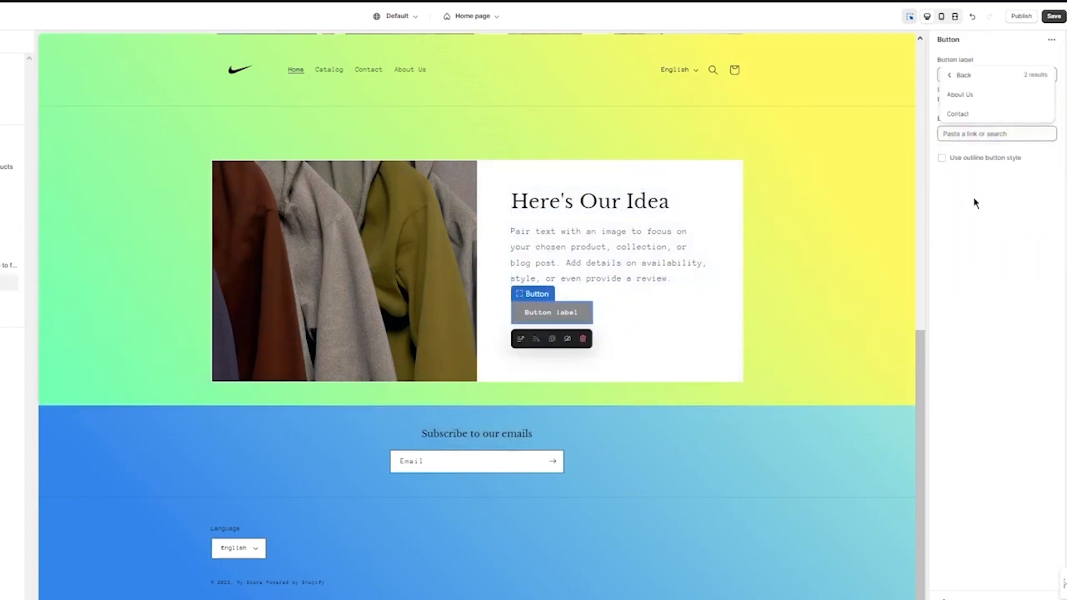
{"action": "left_click", "coordinate": [952, 78]}
{"action": "left_click", "coordinate": [989, 174]}
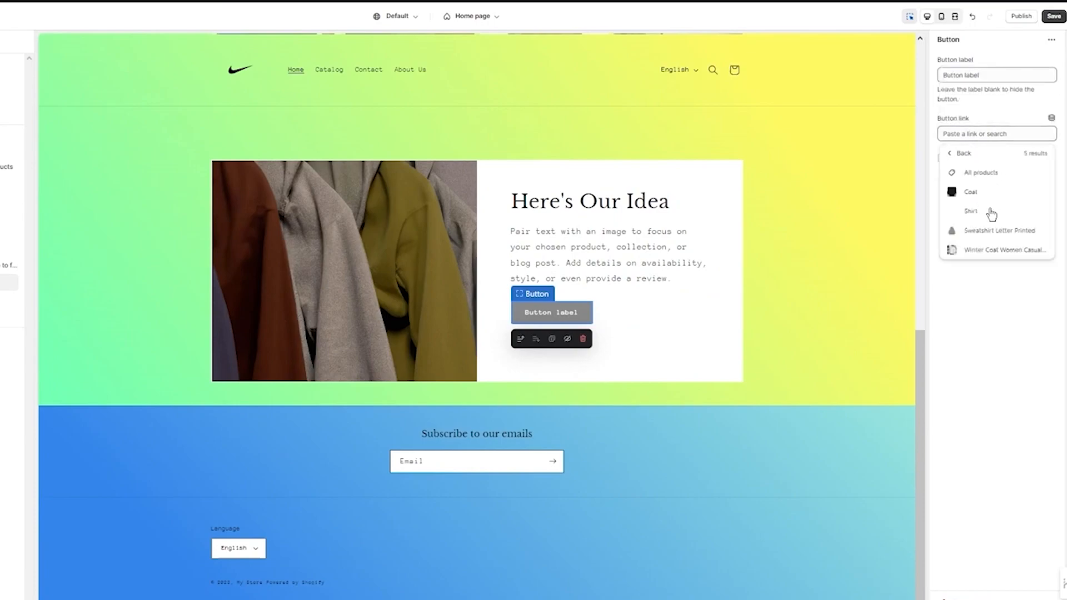
{"action": "left_click", "coordinate": [996, 231]}
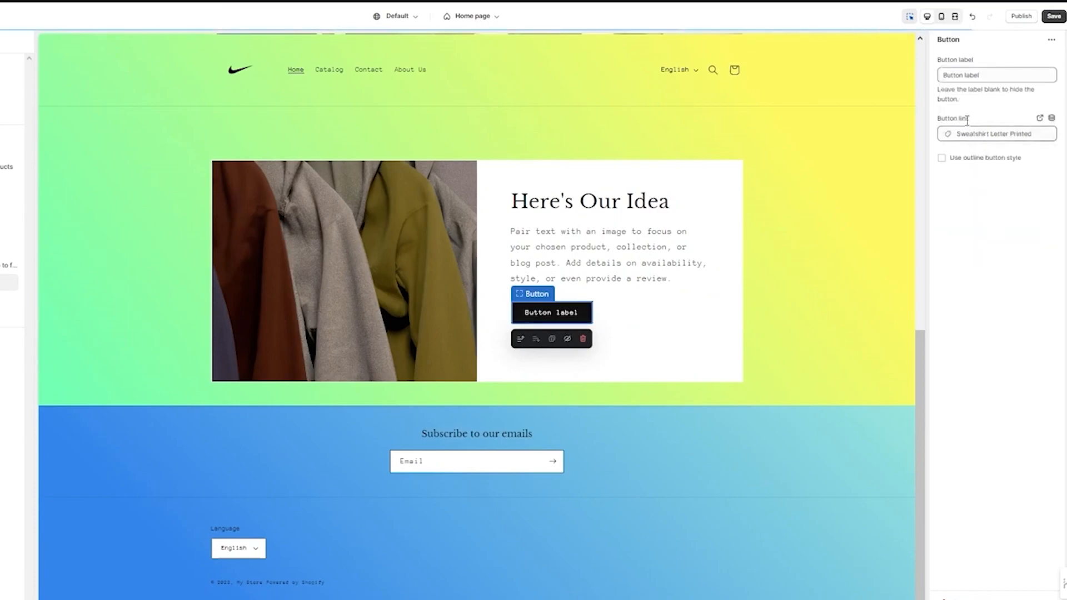
{"action": "left_click", "coordinate": [1056, 17]}
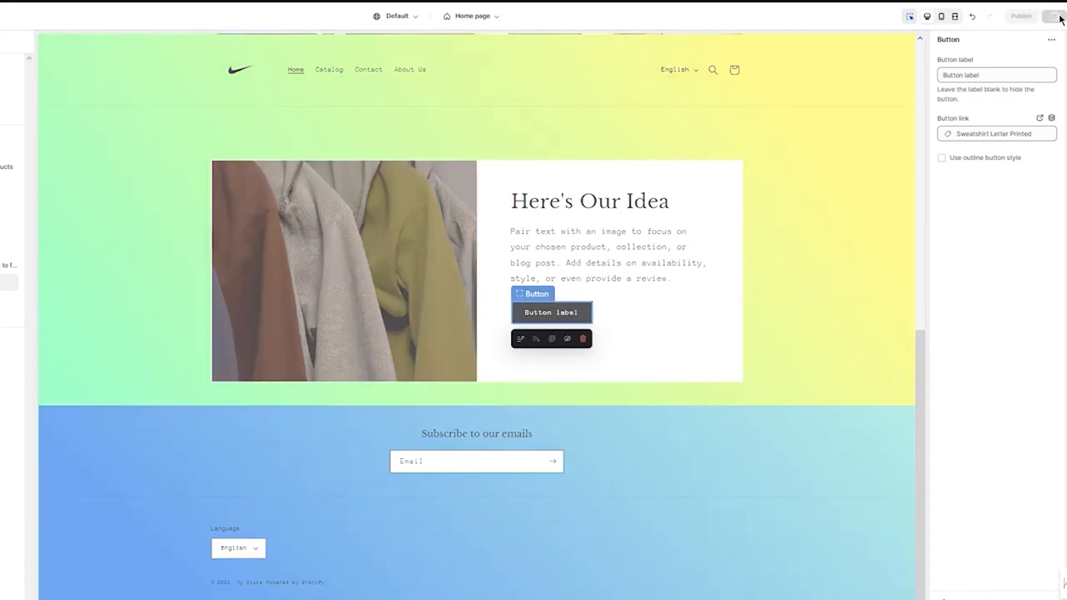
Check the customized home page from the top, including its mobile and fullscreen previews
{"action": "scroll", "coordinate": [645, 304], "scroll_direction": "up", "scroll_amount": 10}
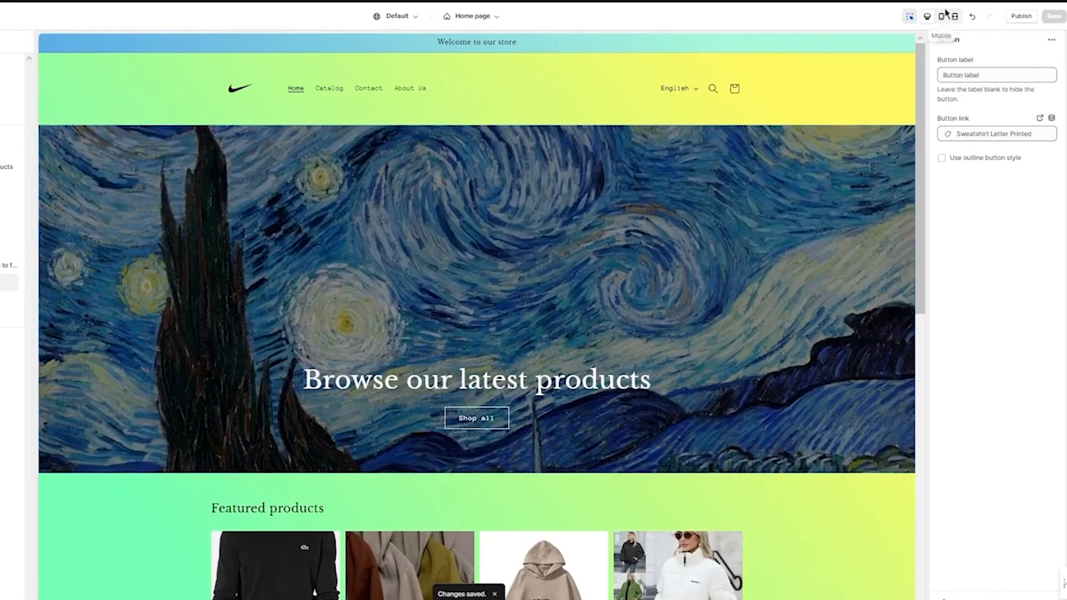
{"action": "left_click", "coordinate": [943, 16]}
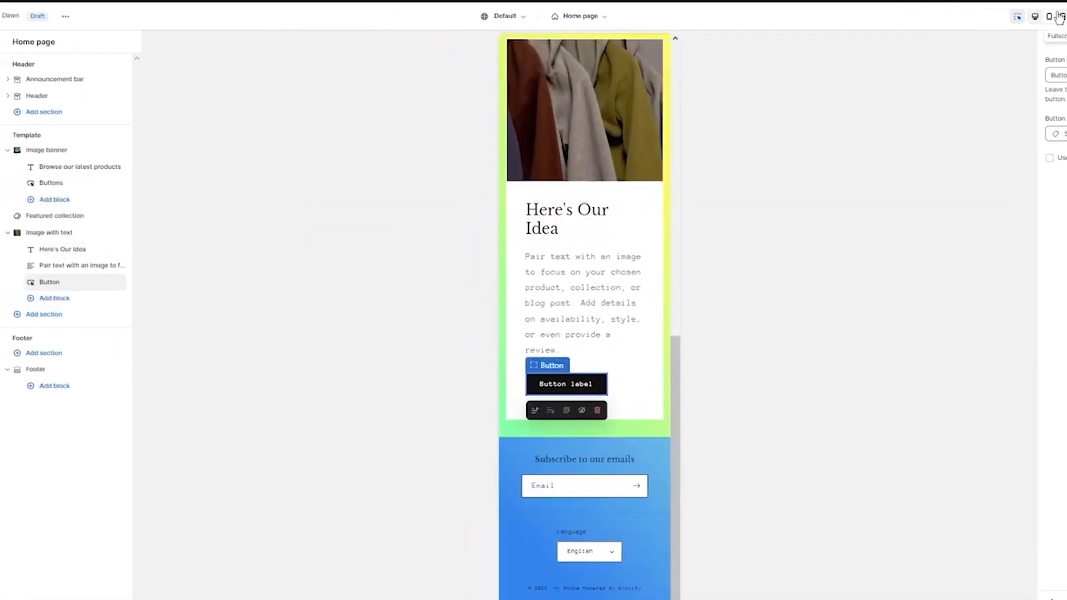
{"action": "left_click", "coordinate": [1059, 16]}
{"action": "scroll", "coordinate": [721, 215], "scroll_direction": "up", "scroll_amount": 10}
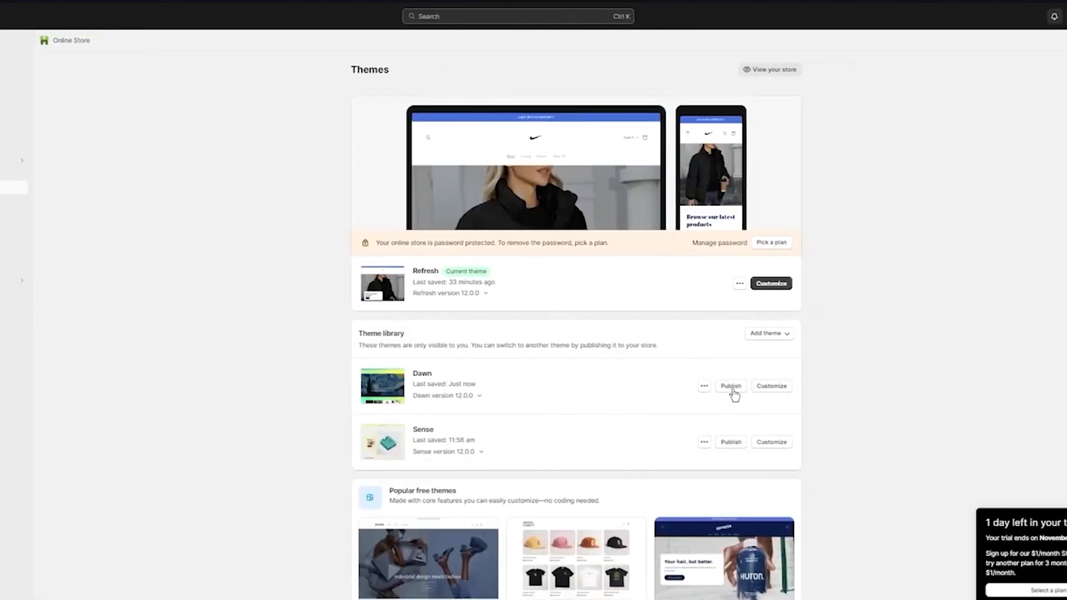
Preview the Dawn theme from the theme library and look over its banner, featured products, Image with text section and footer
{"action": "left_click", "coordinate": [740, 386]}
{"action": "left_click", "coordinate": [642, 405]}
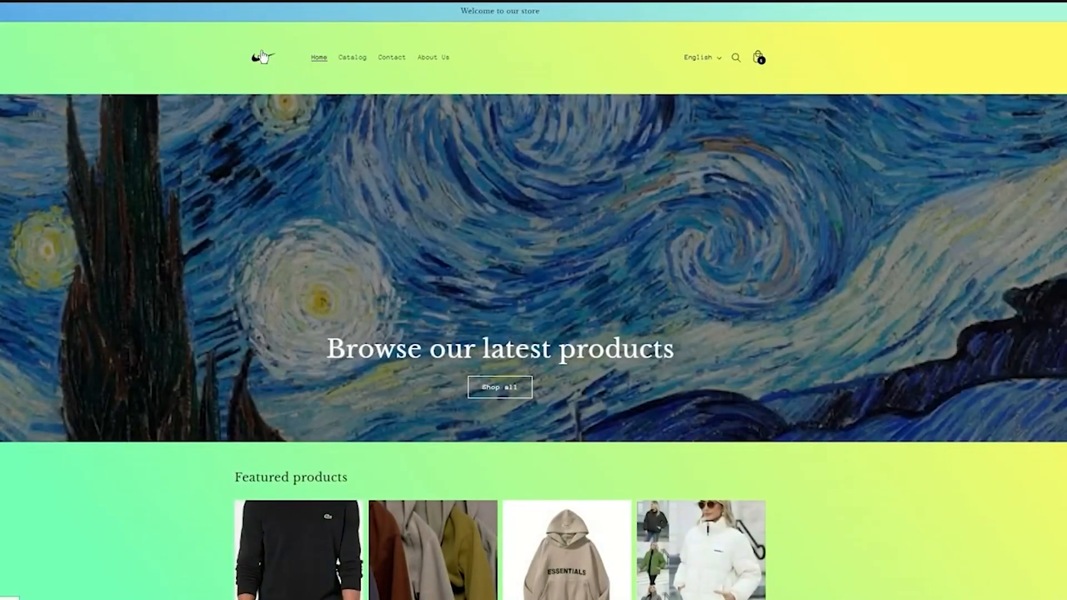
{"action": "scroll", "coordinate": [376, 18], "scroll_direction": "down", "scroll_amount": 10}
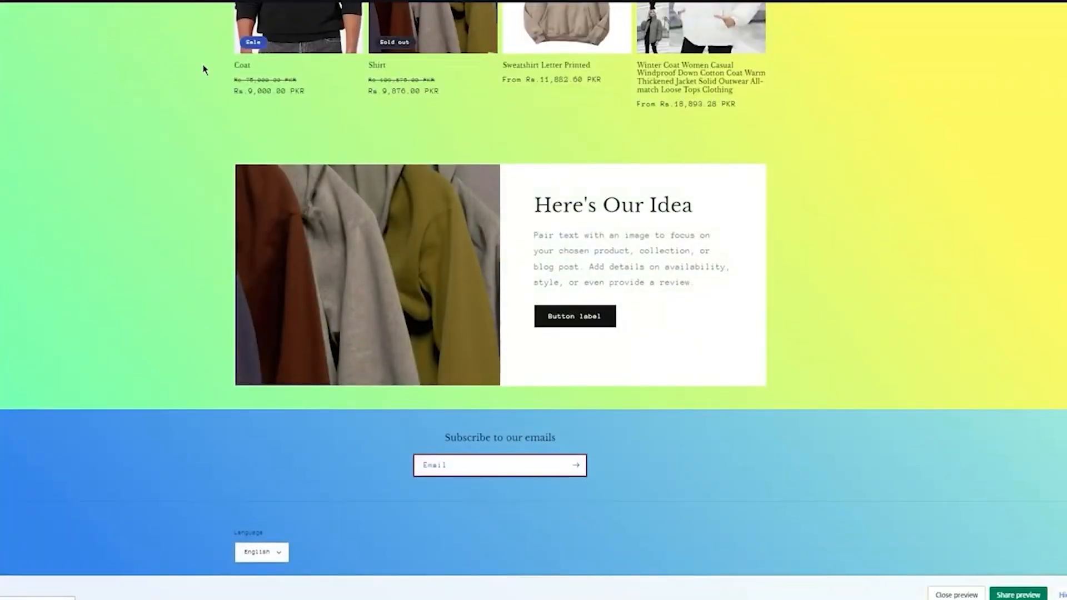
{"action": "scroll", "coordinate": [299, 78], "scroll_direction": "up", "scroll_amount": 7}
{"action": "scroll", "coordinate": [299, 78], "scroll_direction": "up", "scroll_amount": 3}
{"action": "scroll", "coordinate": [309, 312], "scroll_direction": "down", "scroll_amount": 5}
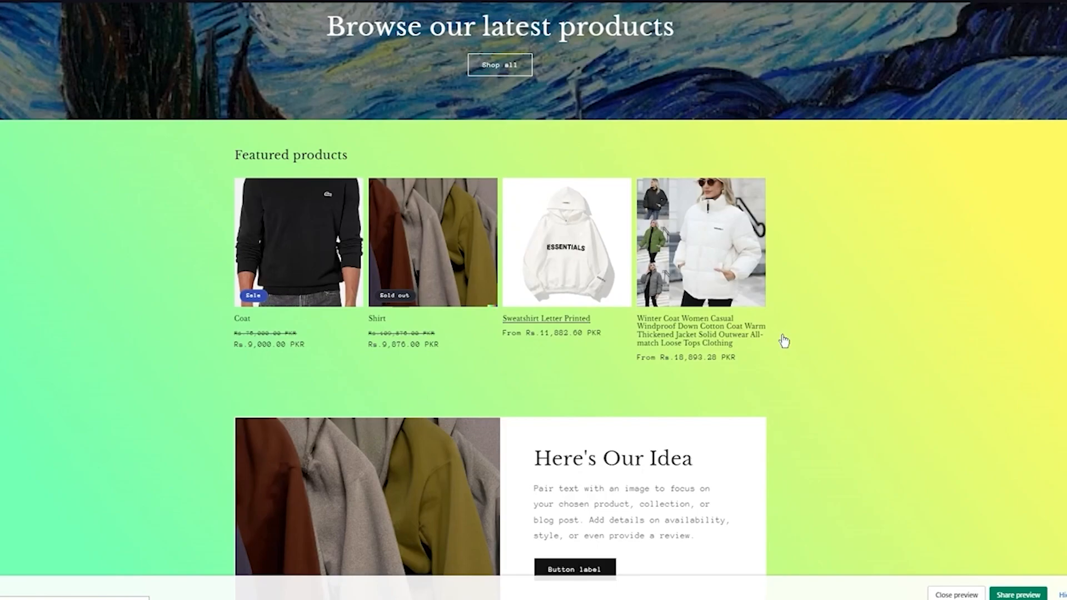
{"action": "scroll", "coordinate": [804, 460], "scroll_direction": "down", "scroll_amount": 4}
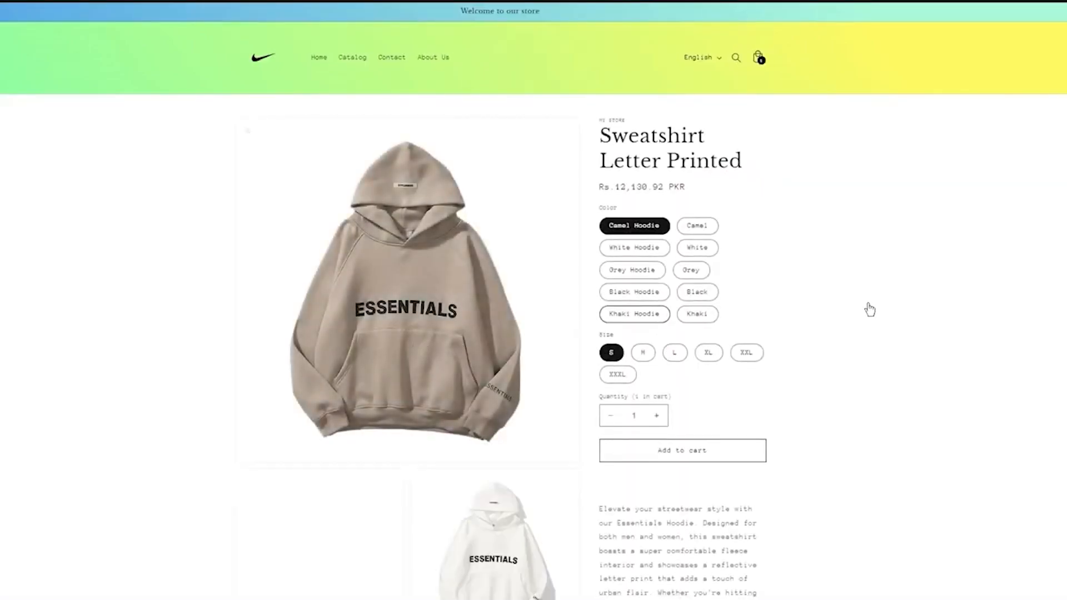
Examine the Sweatshirt Letter Printed product page in the theme preview and return to the Shopify admin's home page
{"action": "scroll", "coordinate": [871, 309], "scroll_direction": "down", "scroll_amount": 2}
{"action": "scroll", "coordinate": [875, 309], "scroll_direction": "up", "scroll_amount": 2}
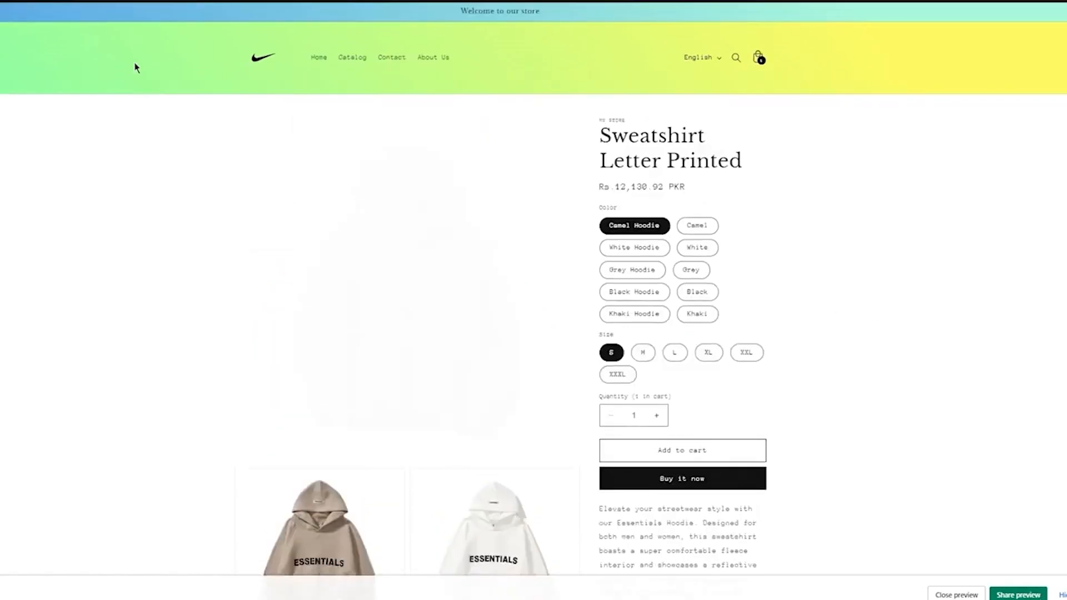
{"action": "left_click", "coordinate": [262, 62]}
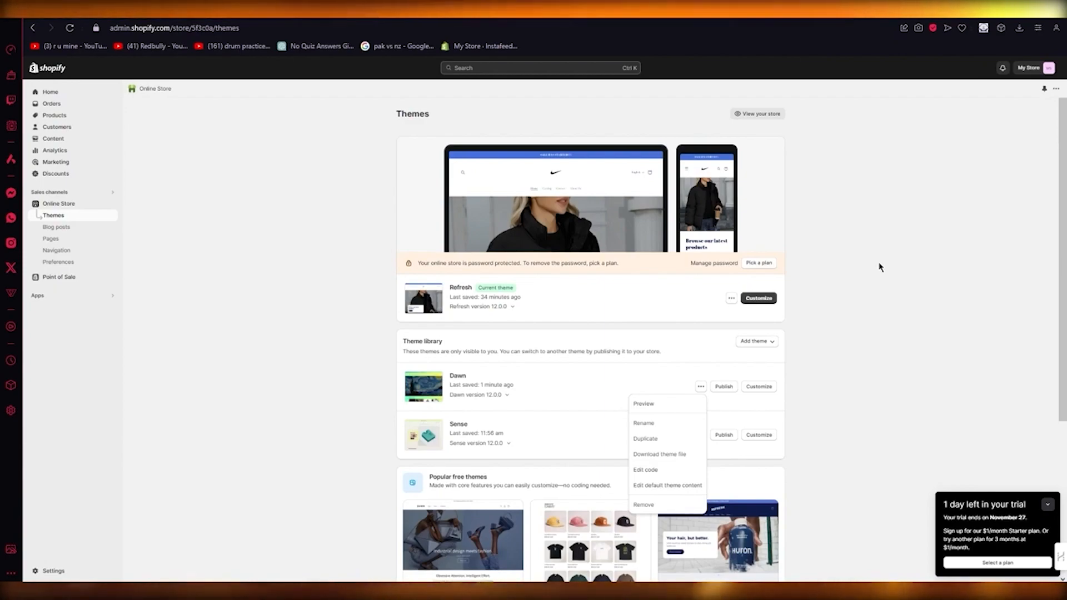
{"action": "left_click", "coordinate": [50, 93]}
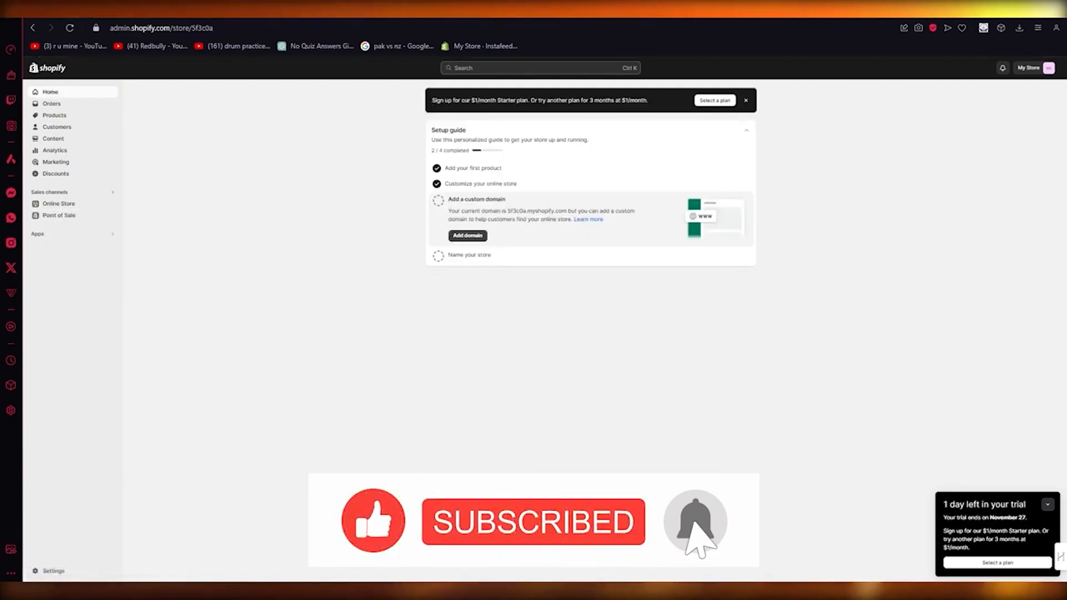